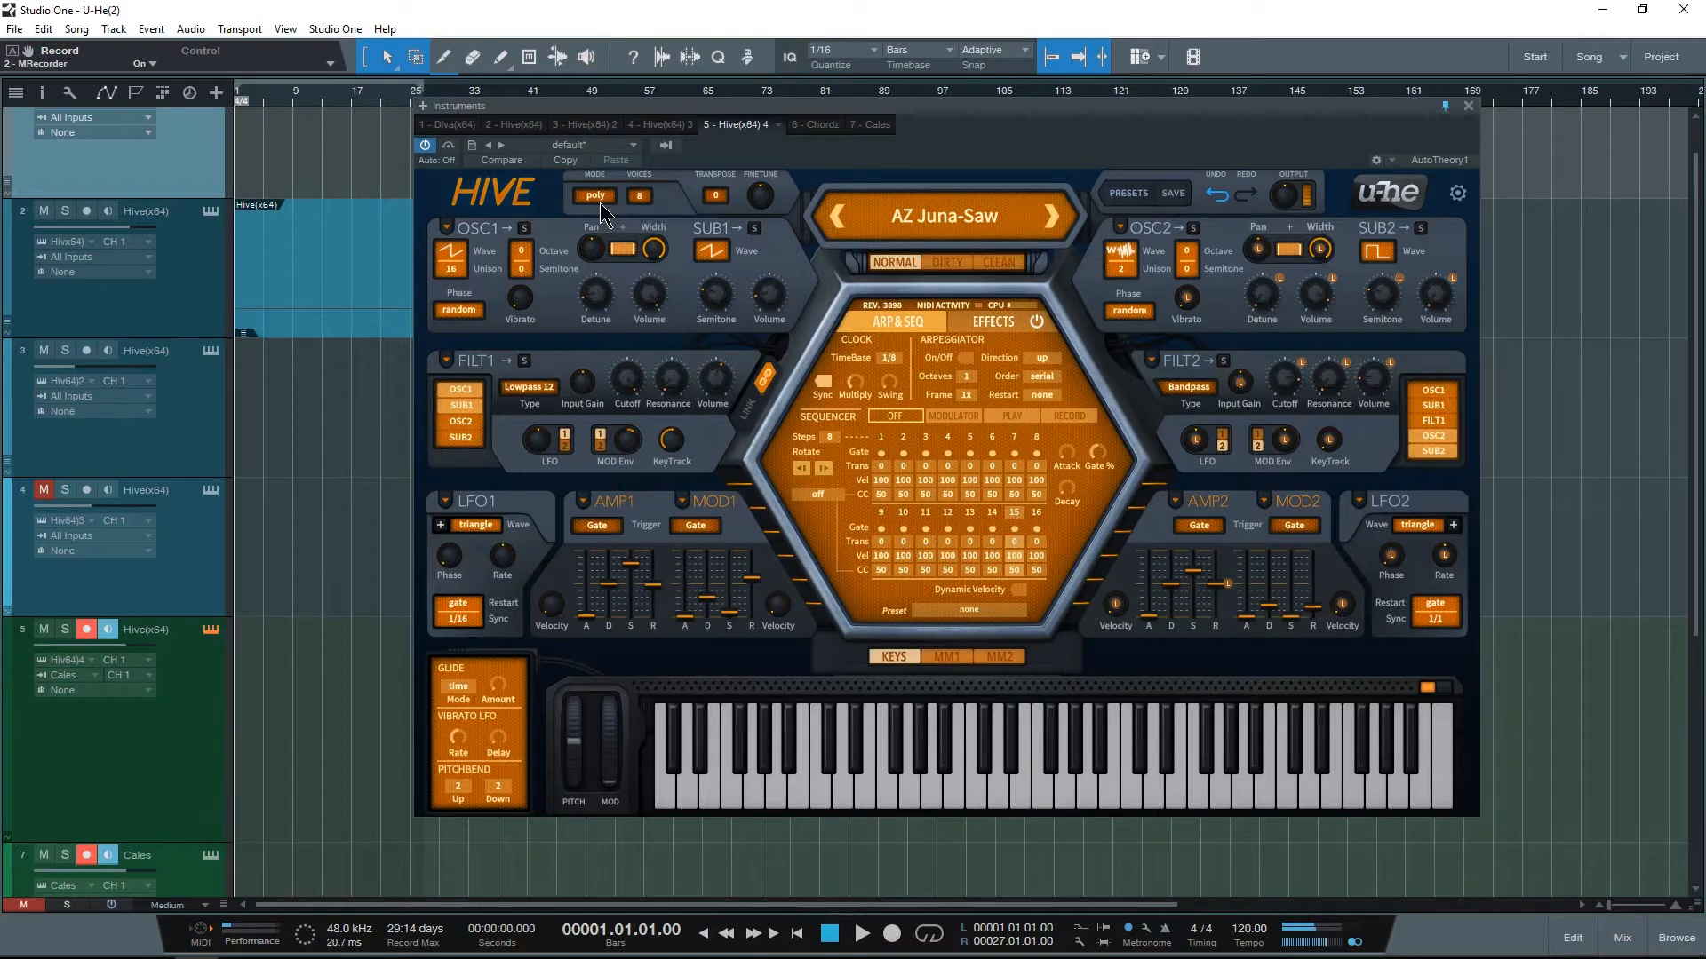
# Step: Try the mono, legato and duo voice modes one after another
pyautogui.click(600, 202)
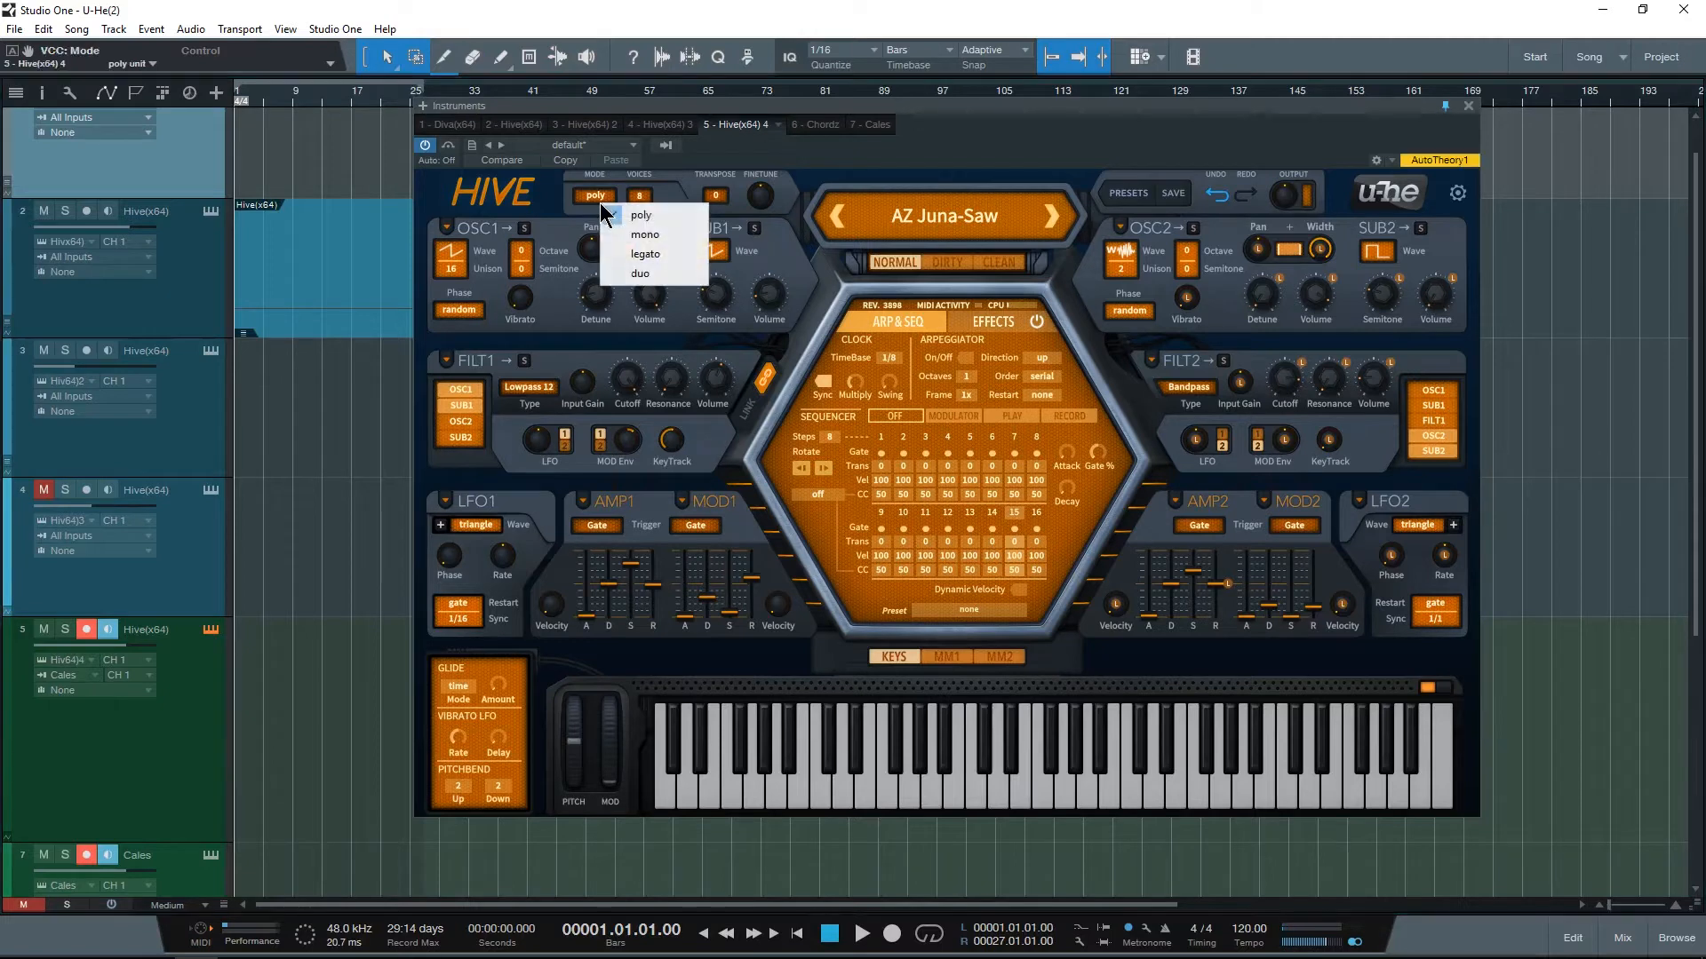
pyautogui.click(640, 233)
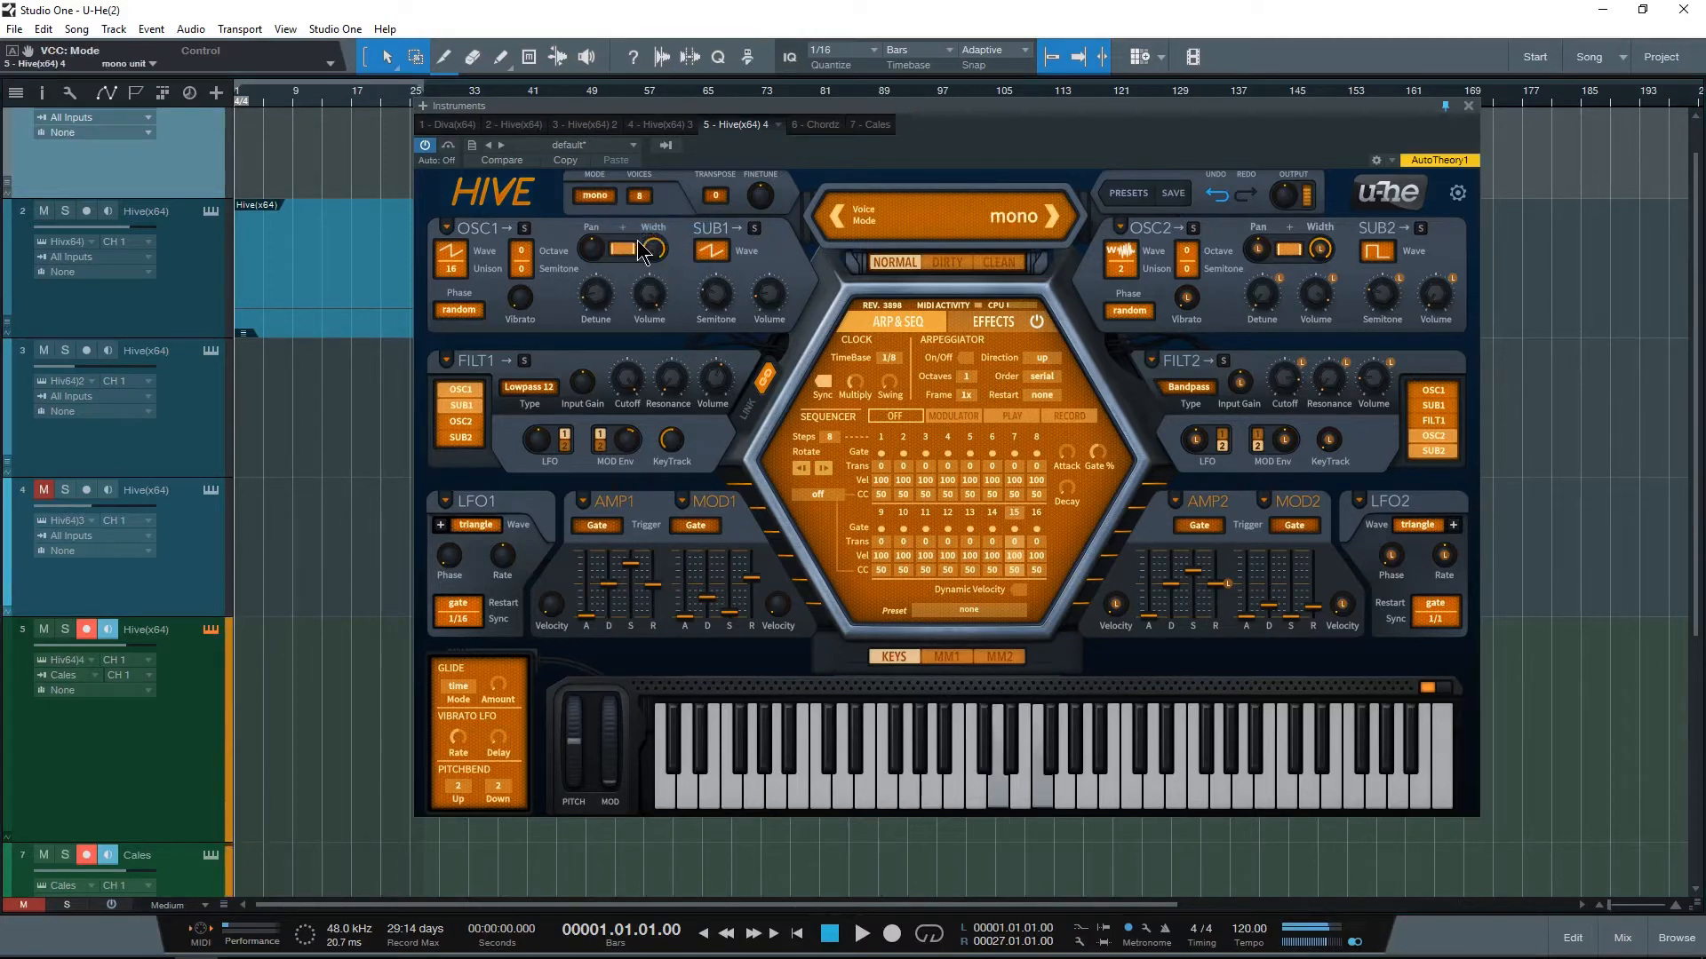
pyautogui.click(609, 196)
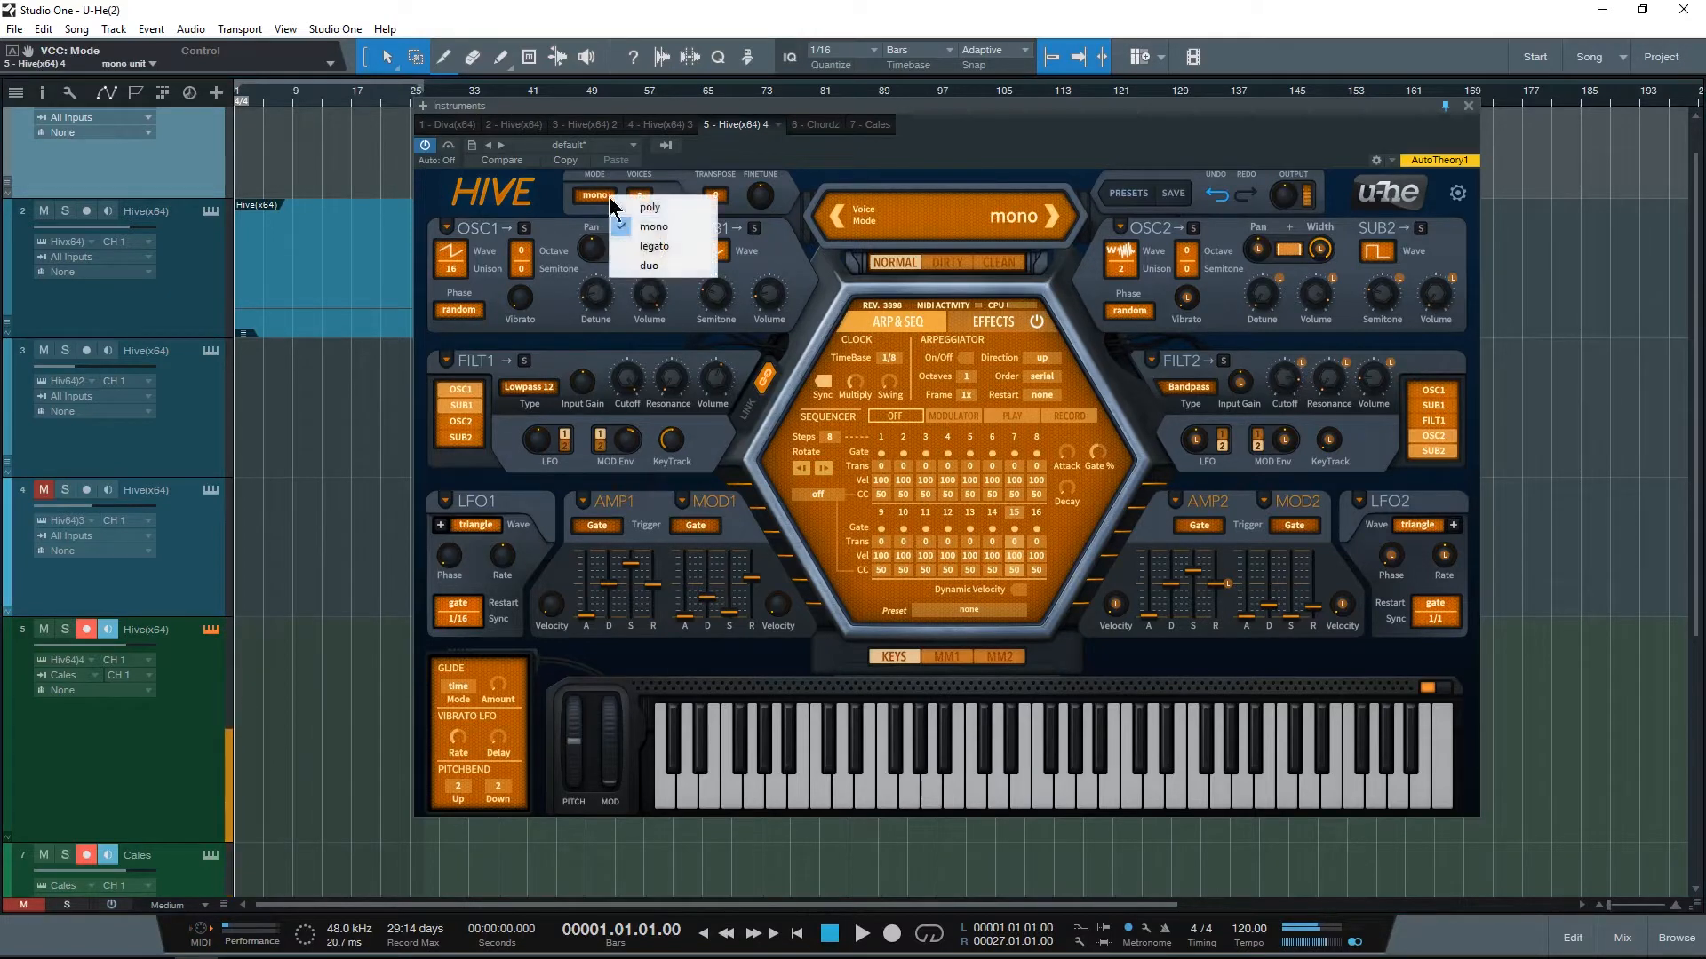
pyautogui.click(654, 246)
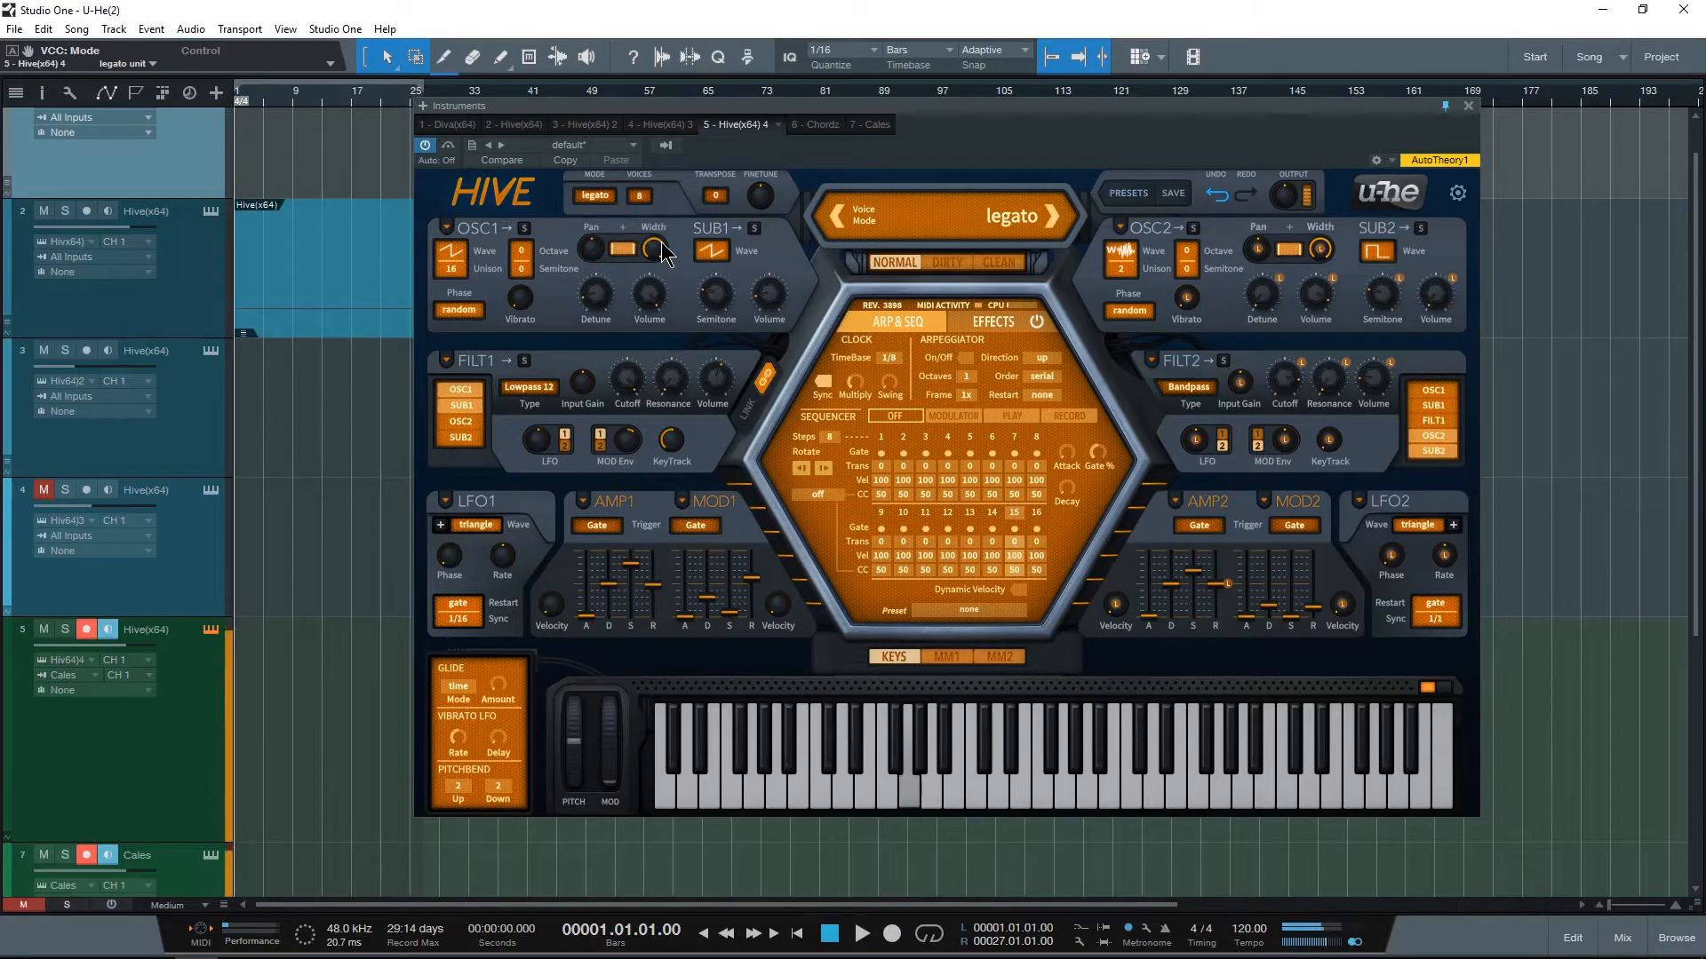
pyautogui.click(595, 197)
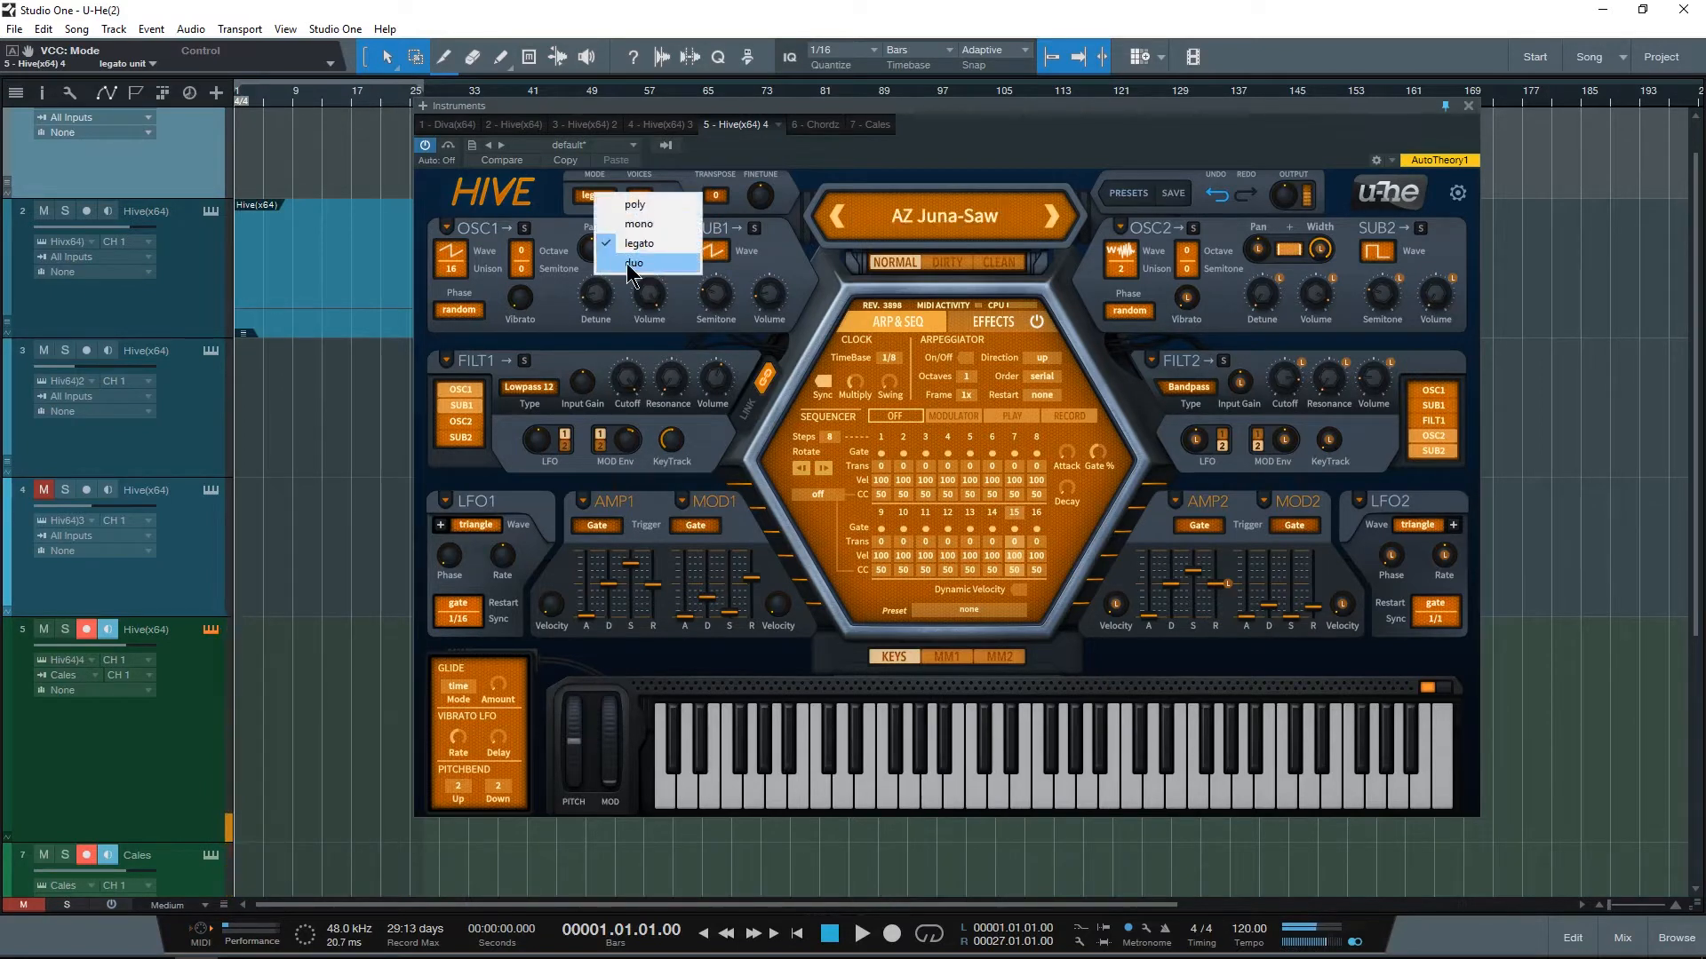
pyautogui.click(625, 259)
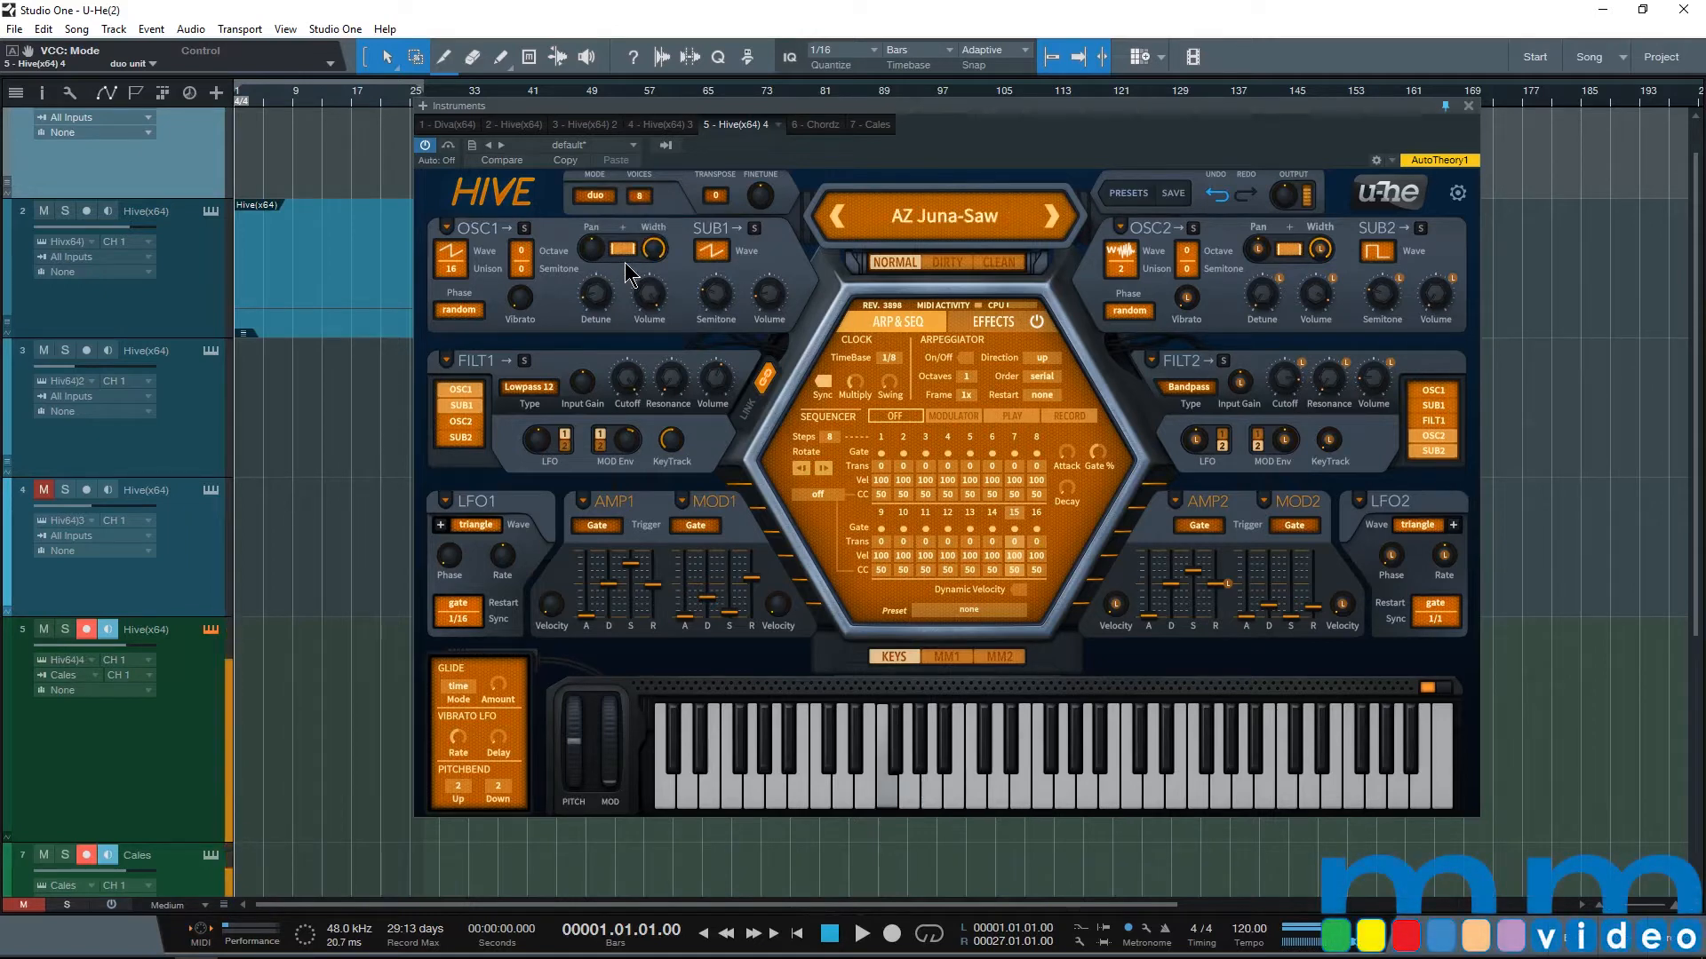
# Step: Limit the poly mode to 2 voices, and raise the voice count to 6
pyautogui.click(639, 196)
pyautogui.click(675, 205)
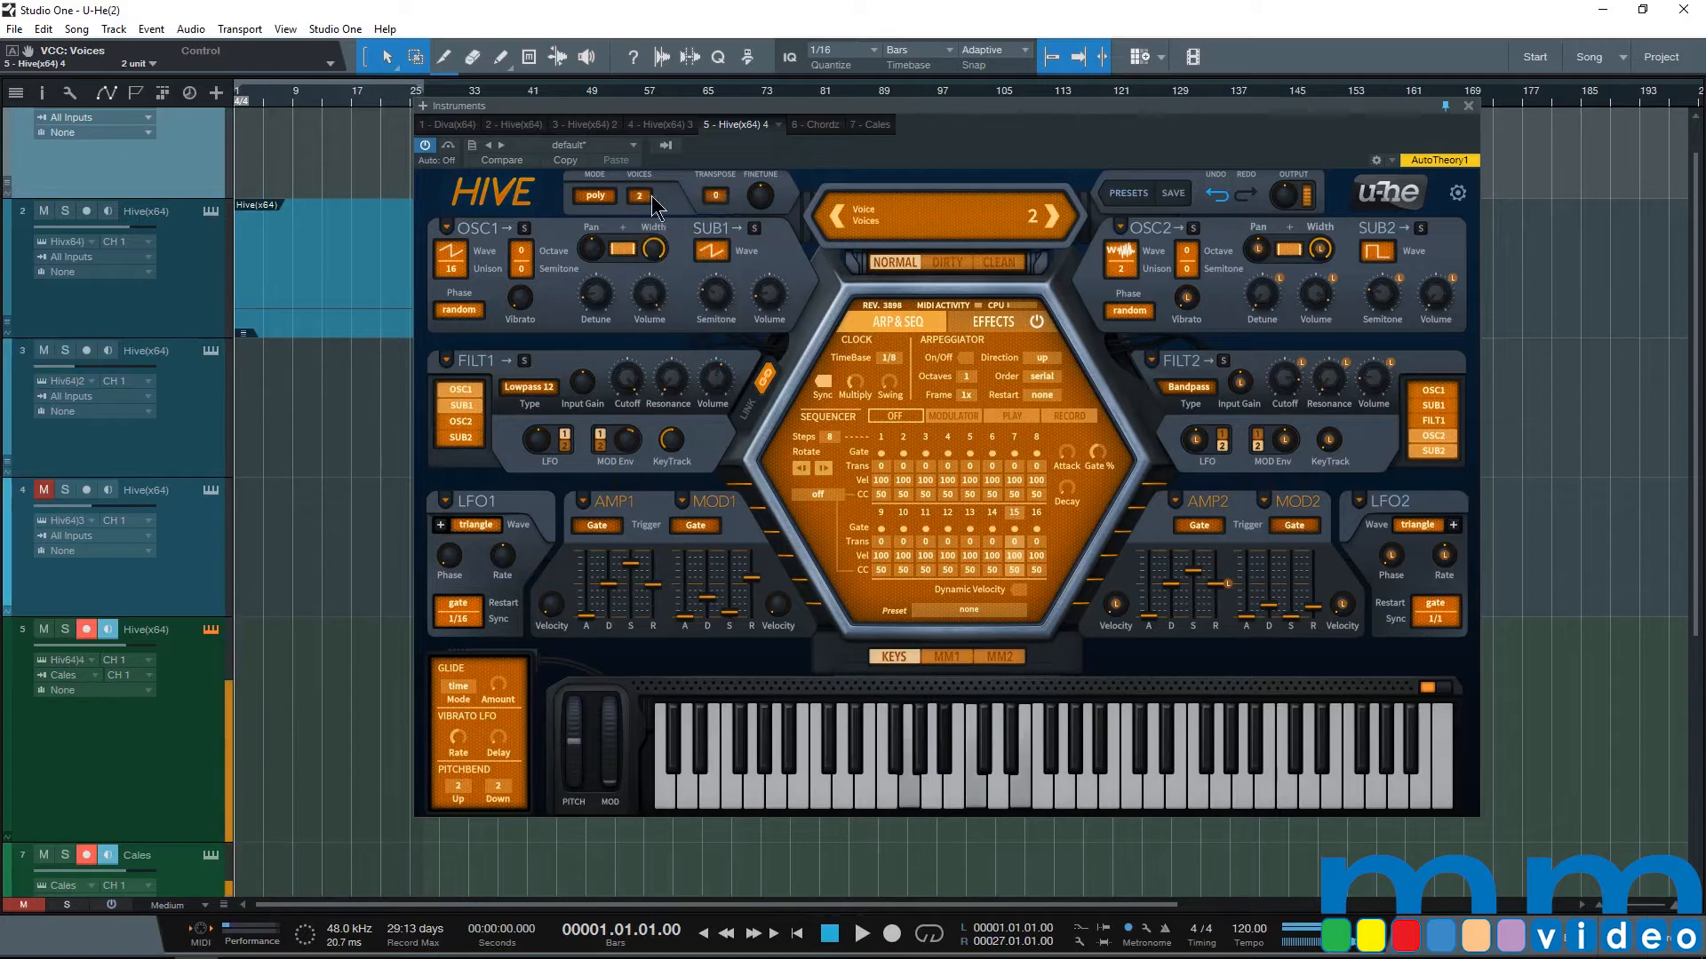
pyautogui.click(639, 195)
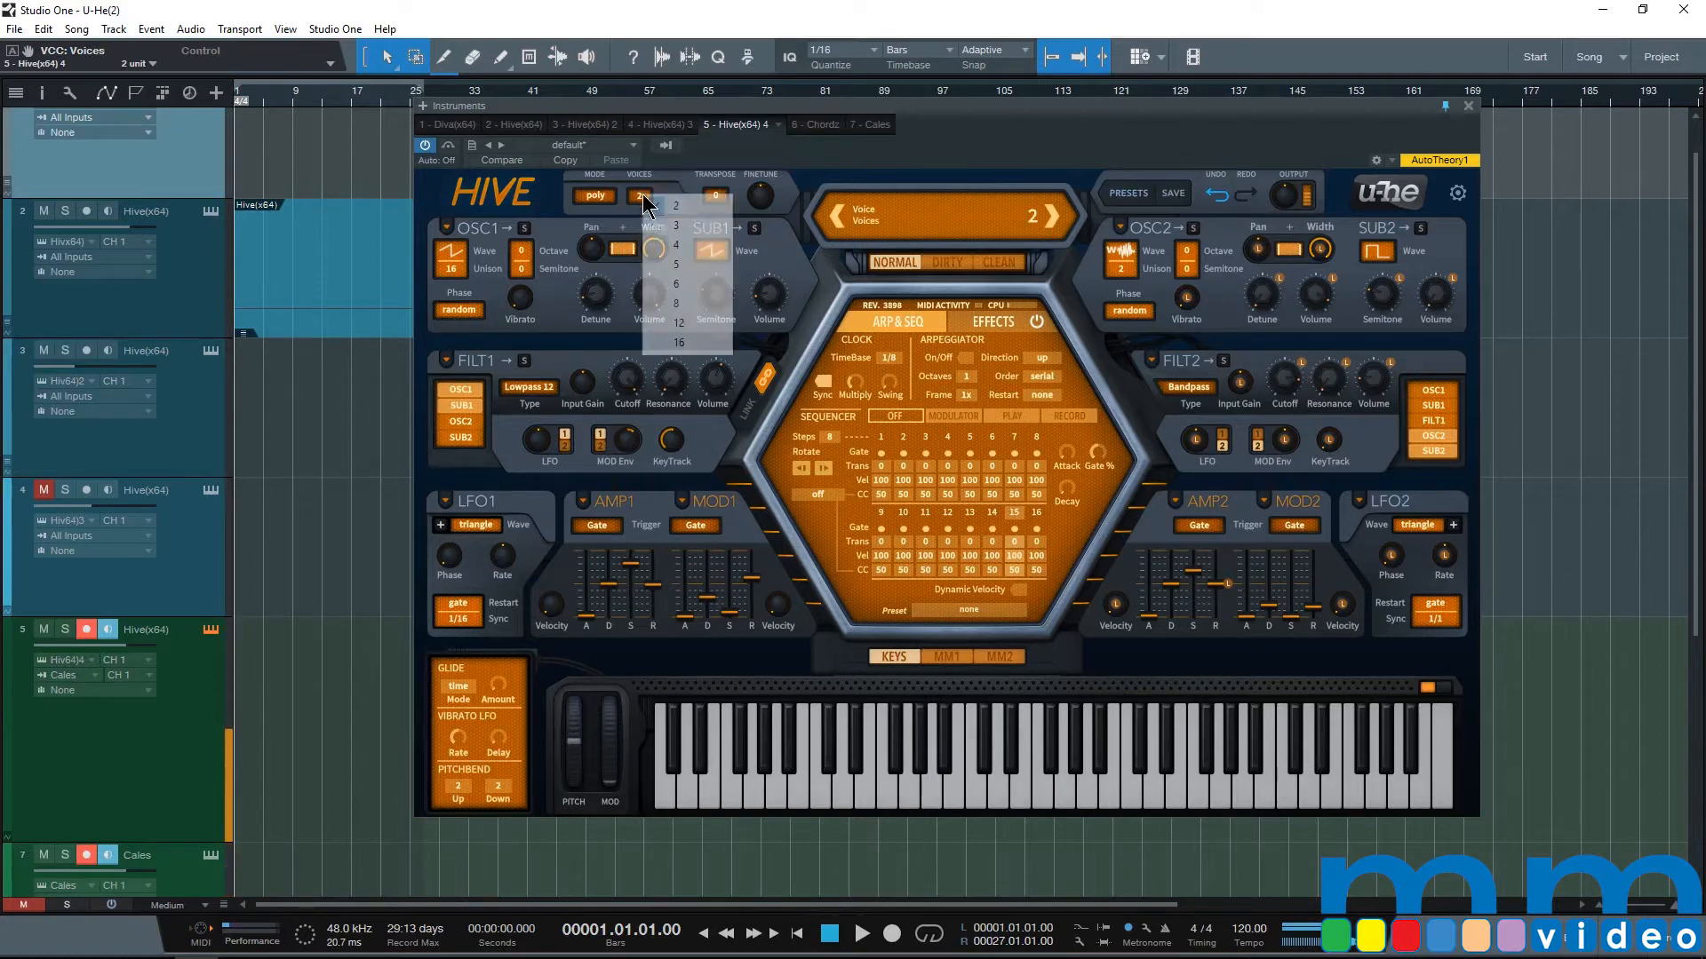
pyautogui.click(686, 283)
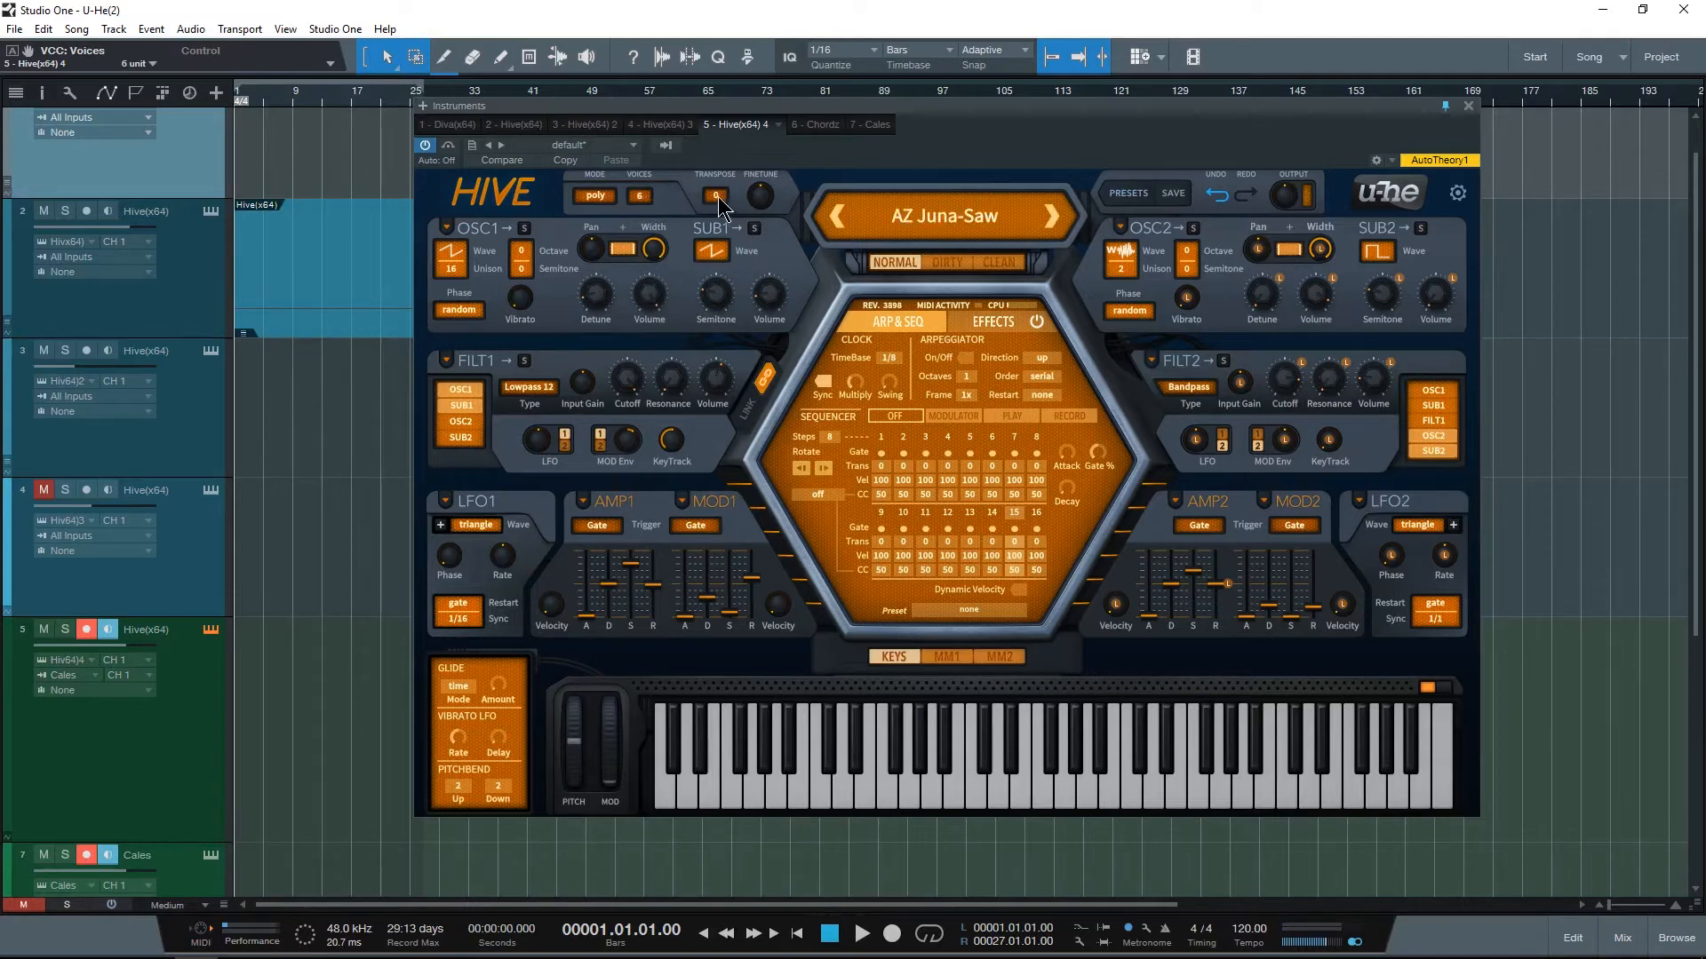
# Step: Try transposing the patch down to -24 and fine-tuning it to -100 cents, returning each to 0
pyautogui.scroll(-5, 716, 196)
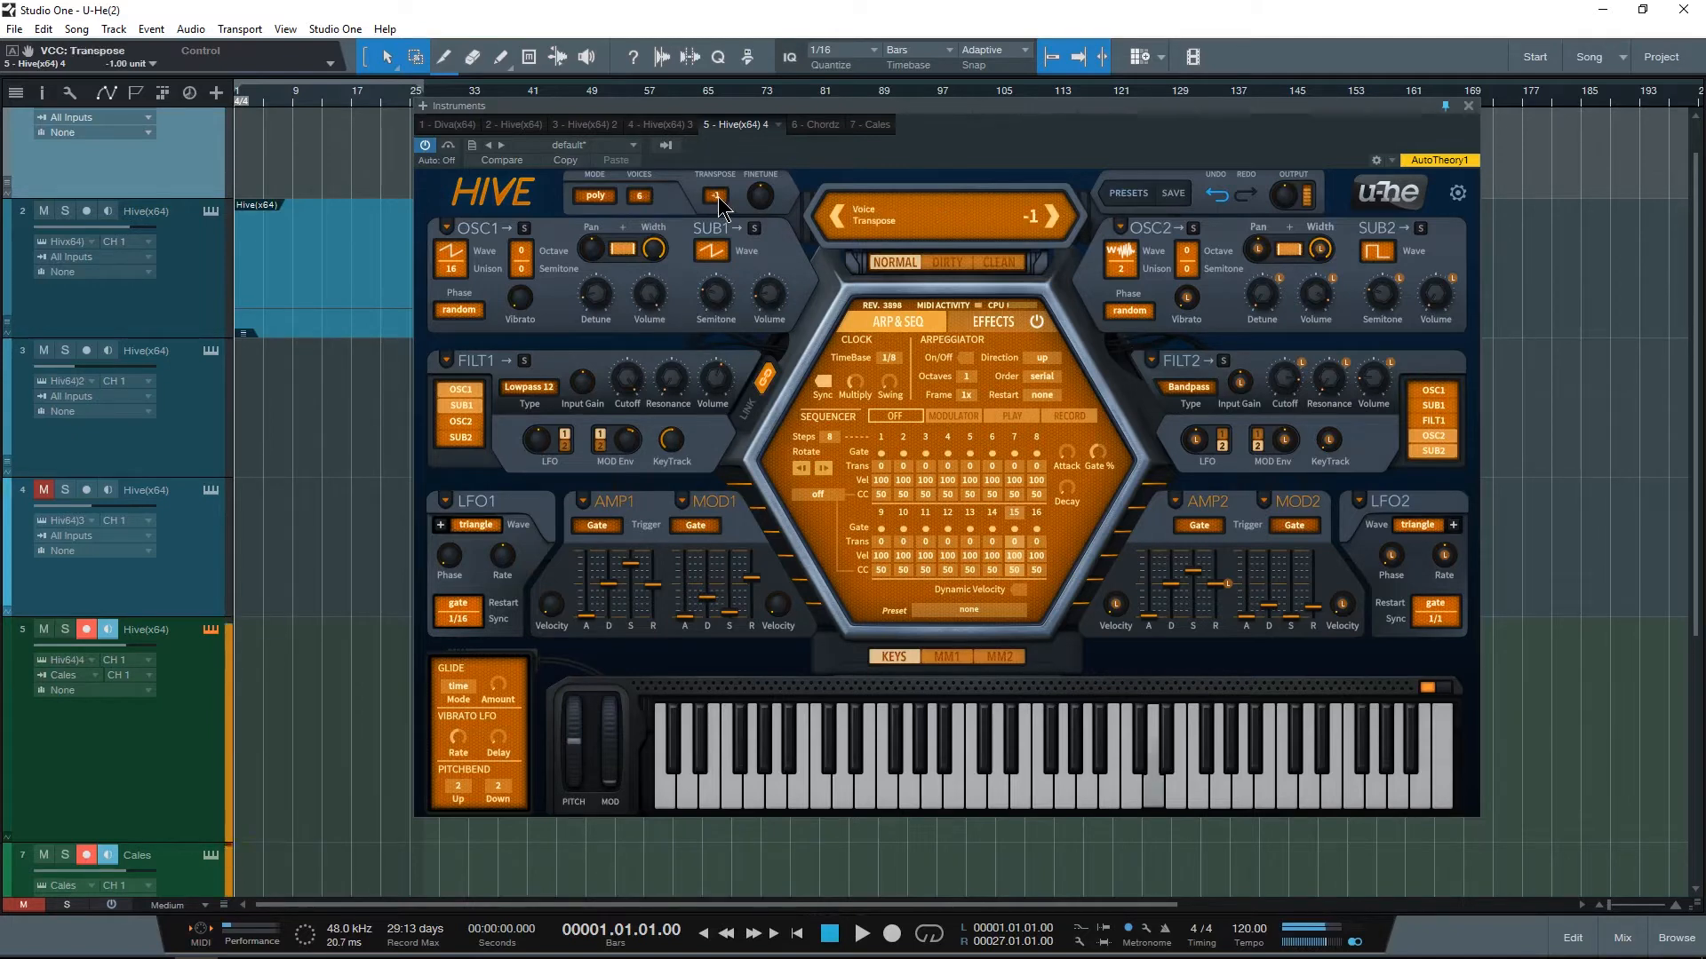
pyautogui.scroll(-19, 719, 201)
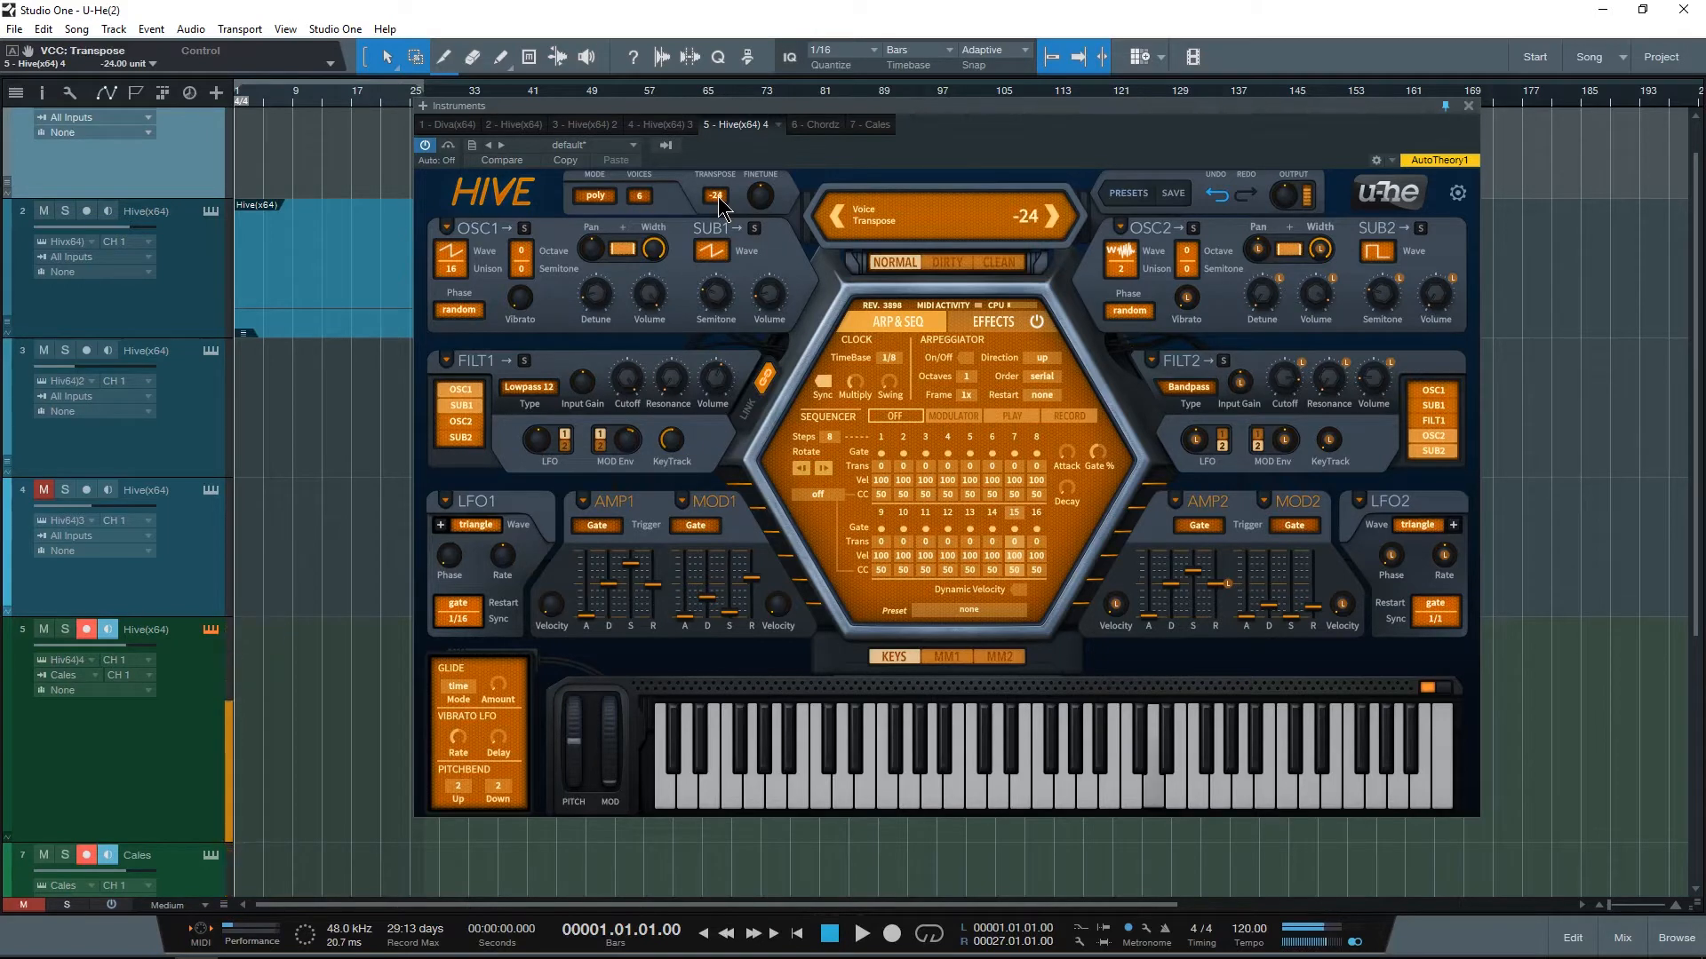
pyautogui.click(718, 198)
pyautogui.click(712, 234)
pyautogui.scroll(10, 718, 199)
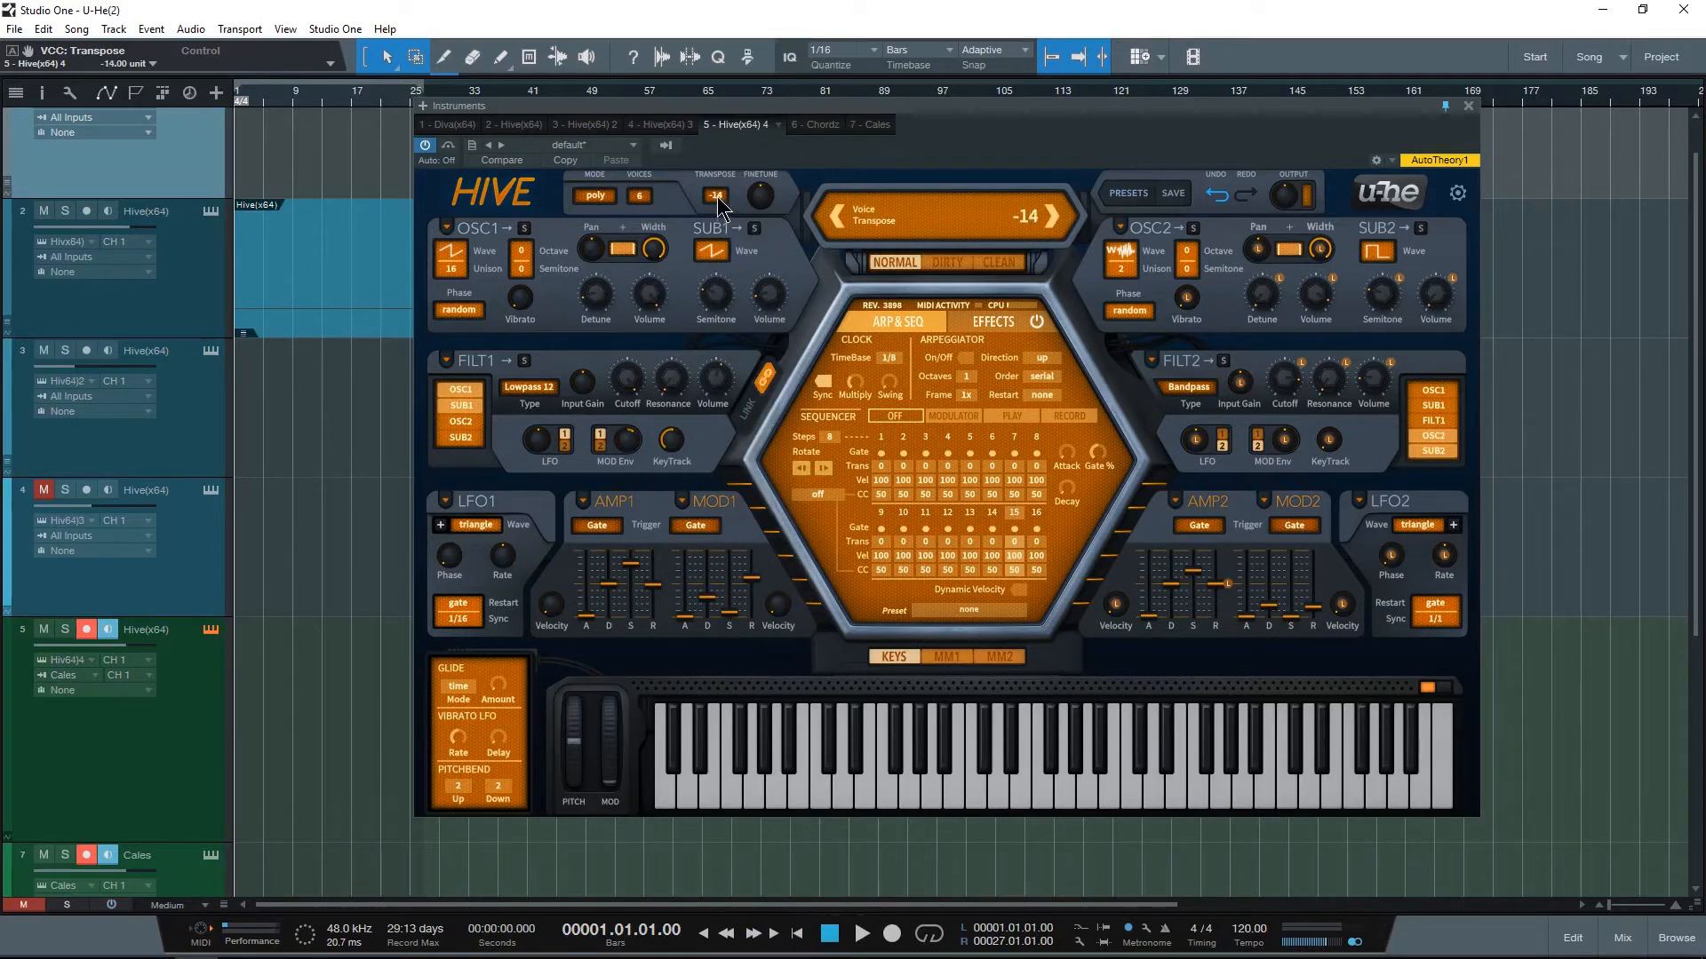
pyautogui.scroll(5, 718, 204)
pyautogui.moveTo(759, 195); pyautogui.dragTo(749, 292)
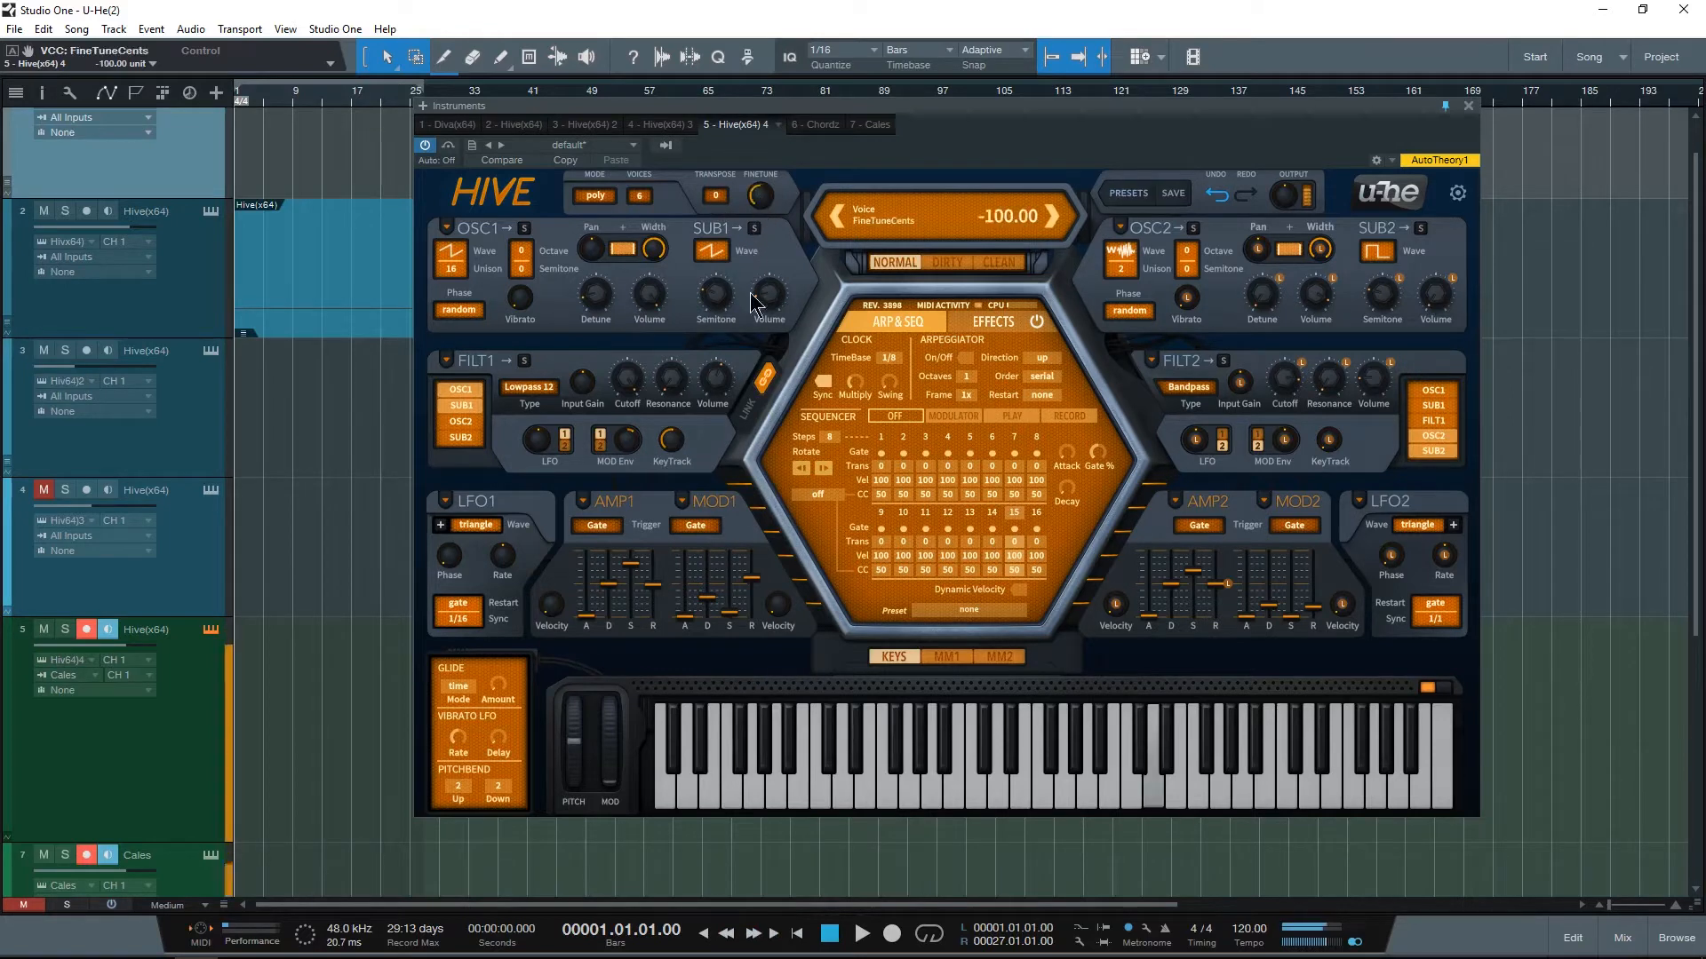
pyautogui.moveTo(759, 196)
pyautogui.mouseDown()
pyautogui.moveTo(771, 98)
pyautogui.moveTo(764, 194)
pyautogui.mouseUp()
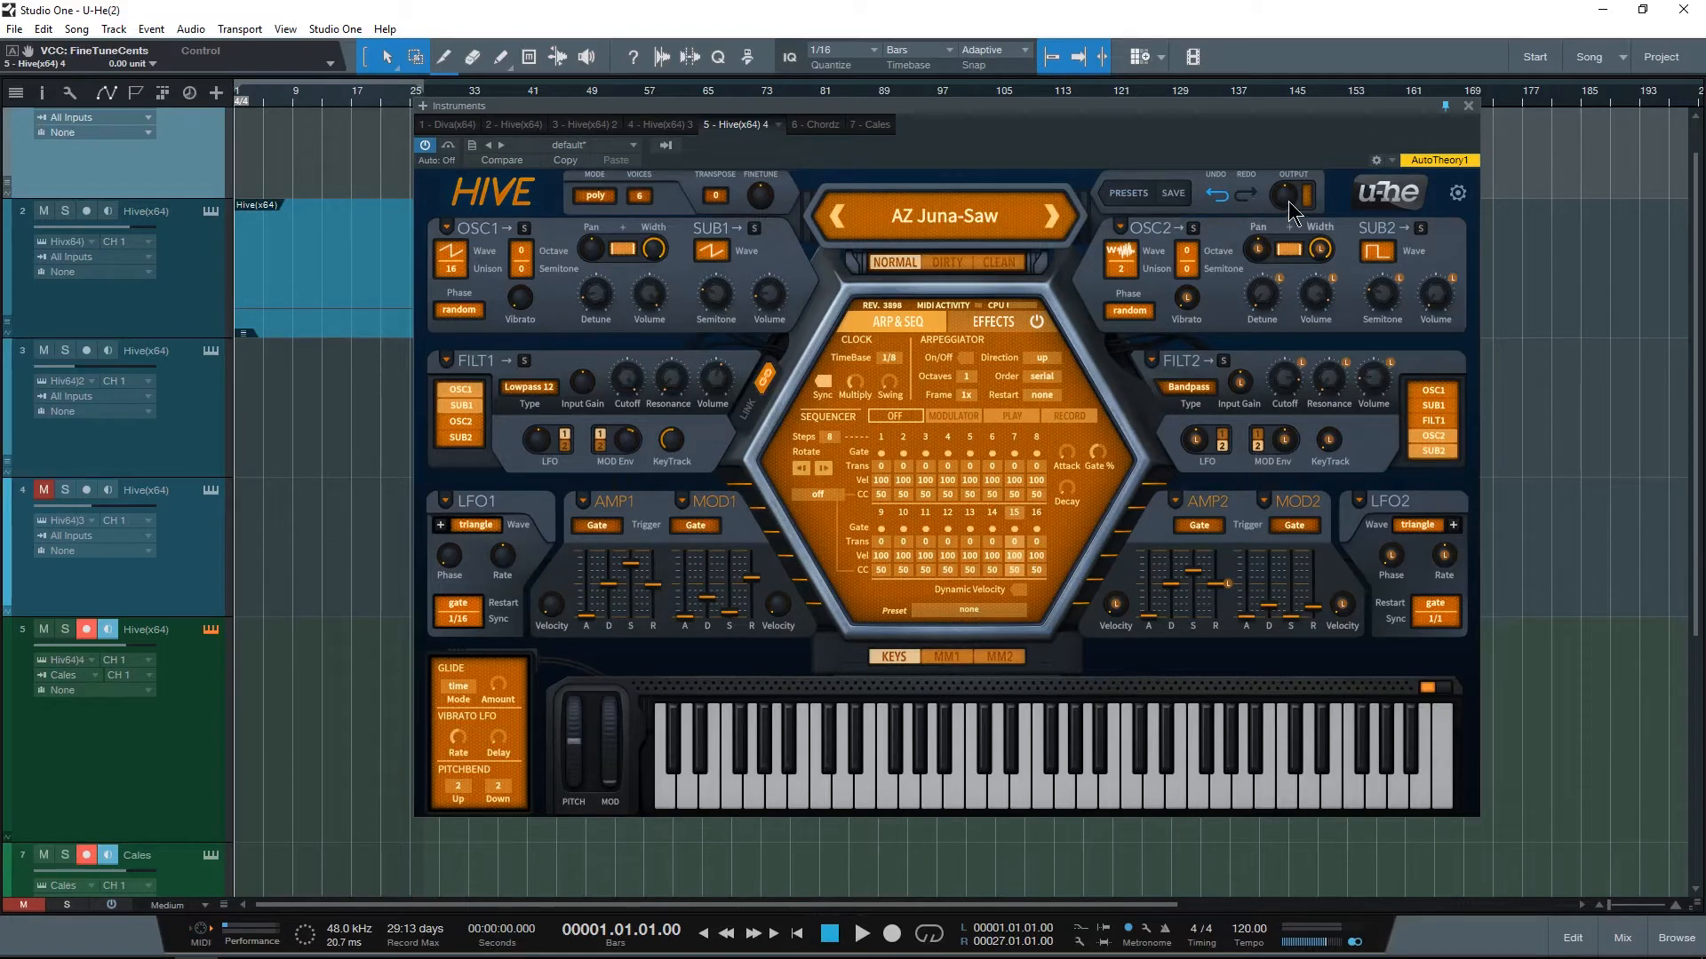
# Step: Reload the AZ Juna-Saw preset
pyautogui.click(952, 214)
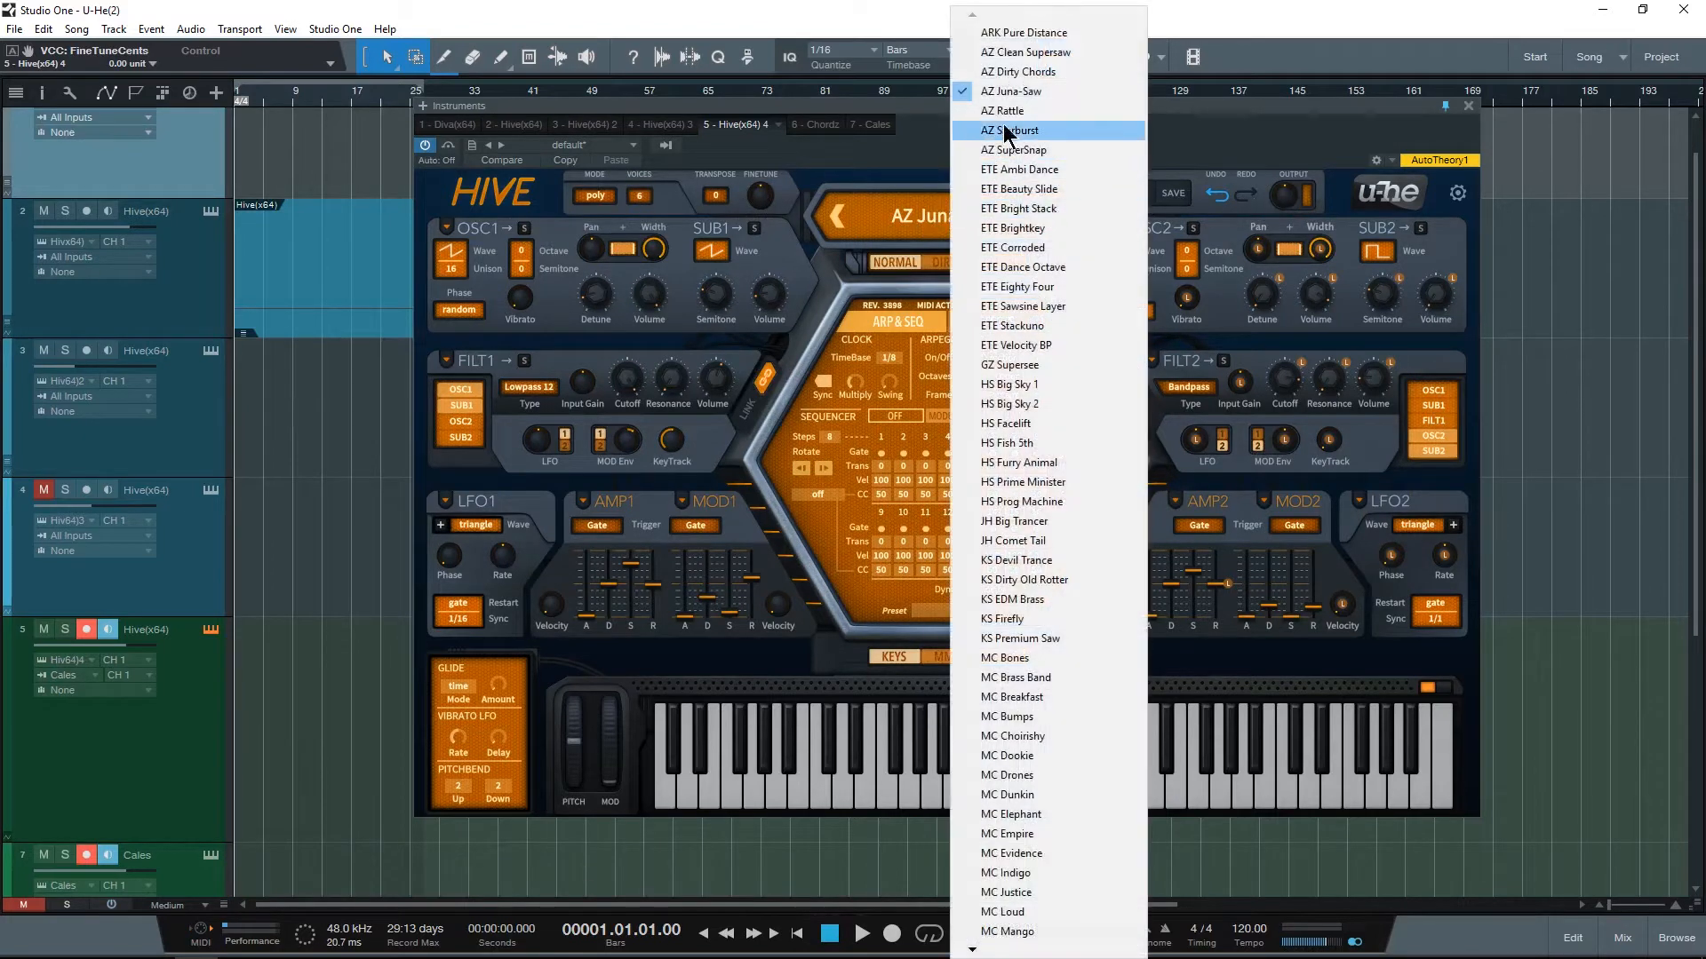
pyautogui.click(1017, 95)
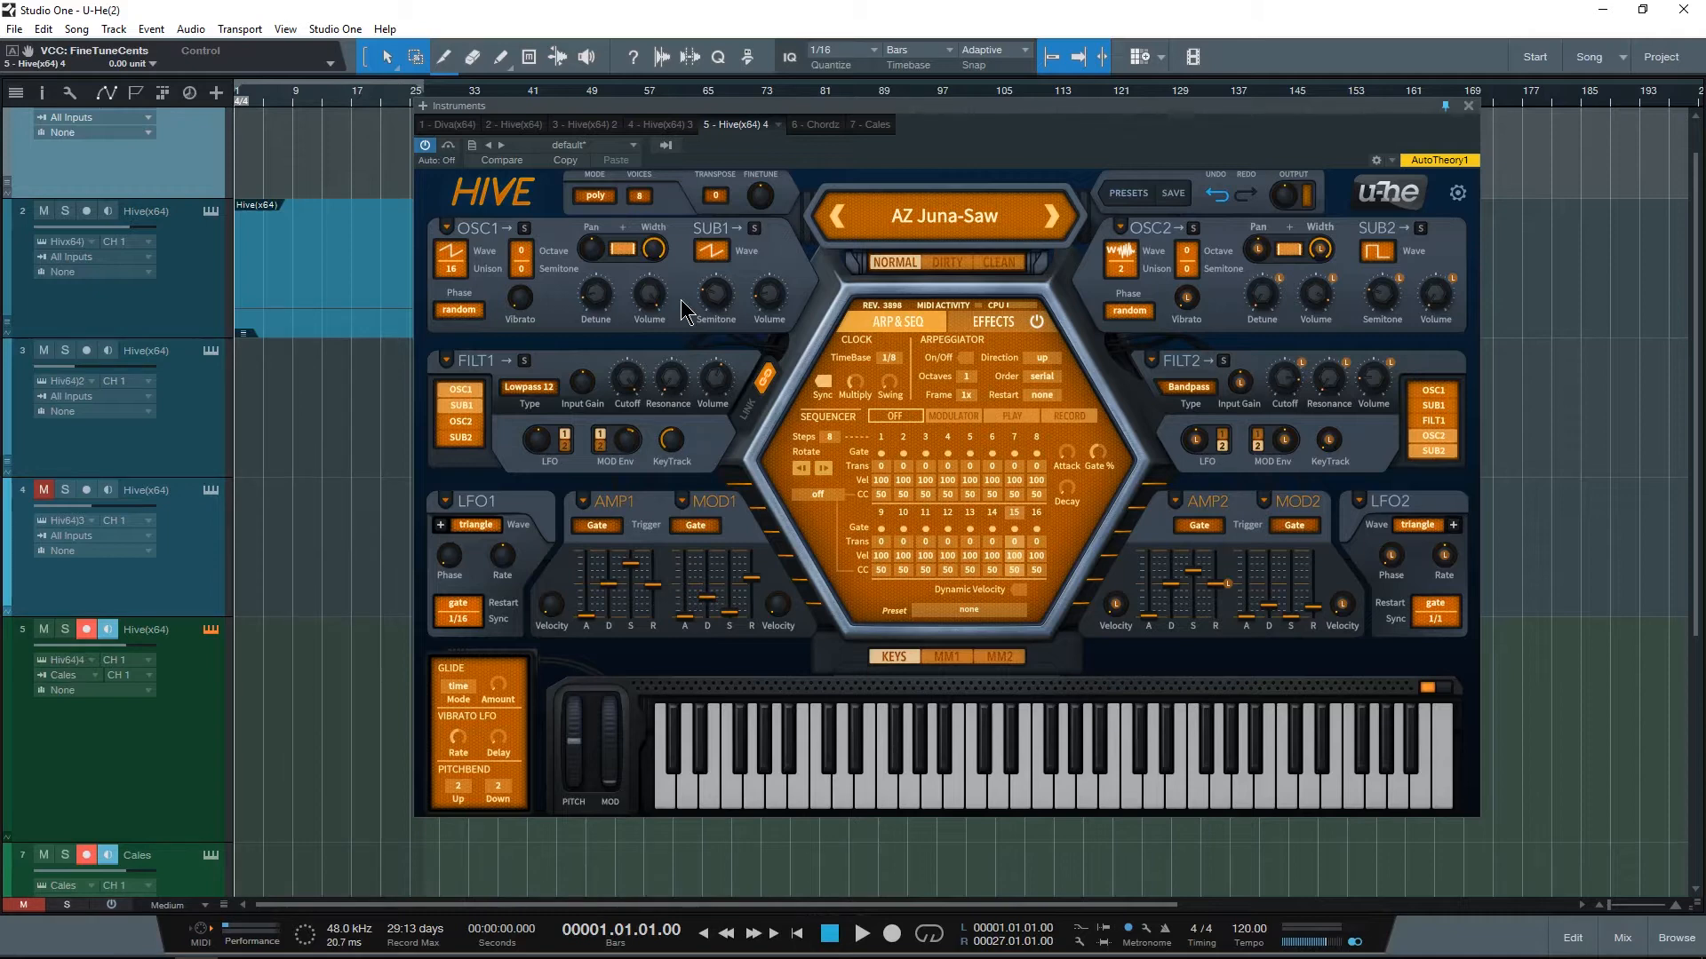
# Step: View the MM1 and MM2 modulation matrix pages and return to the keyboard view
pyautogui.click(947, 656)
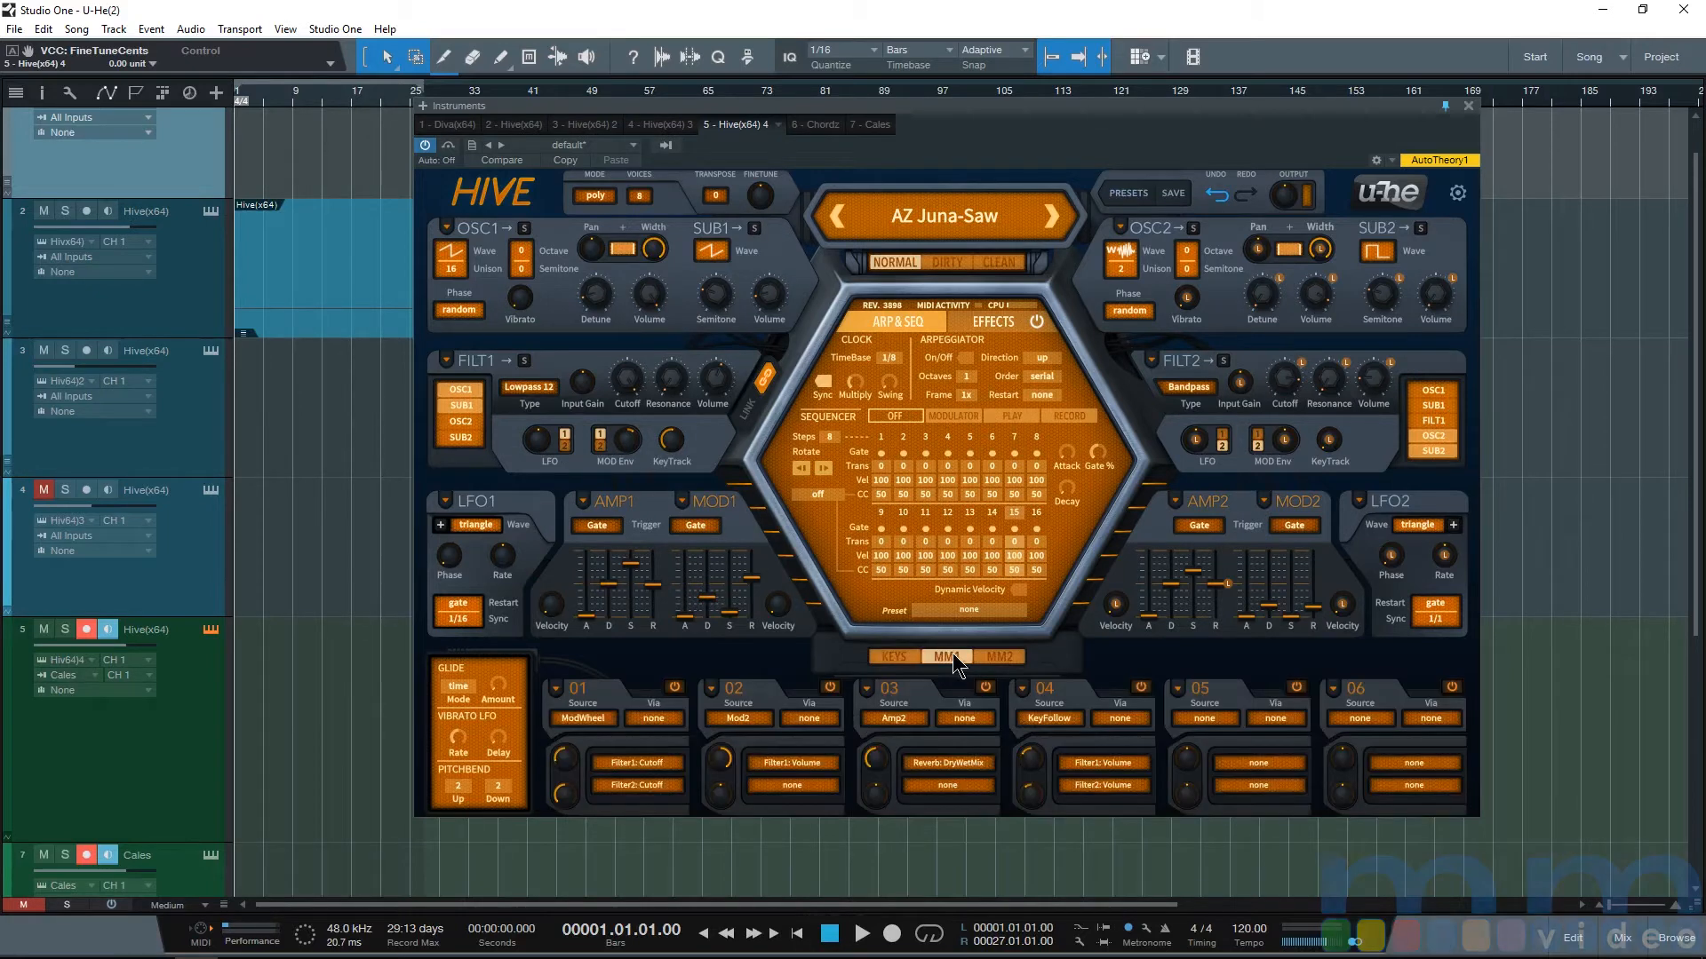
pyautogui.click(999, 656)
pyautogui.click(947, 657)
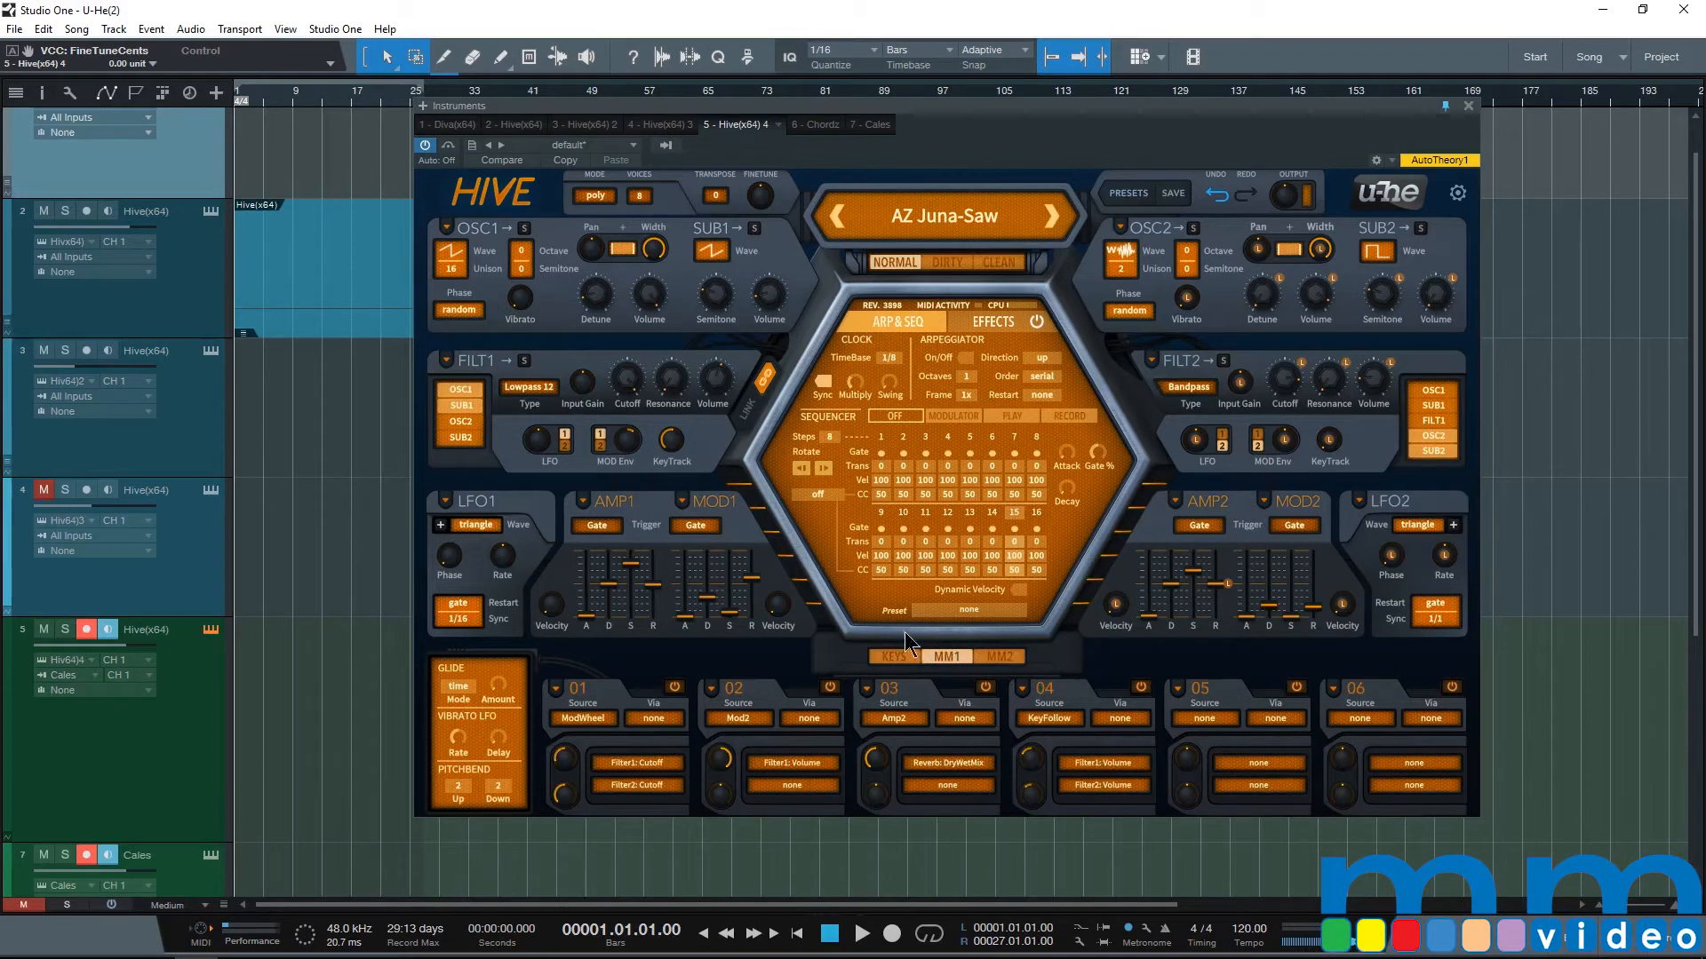
pyautogui.click(892, 657)
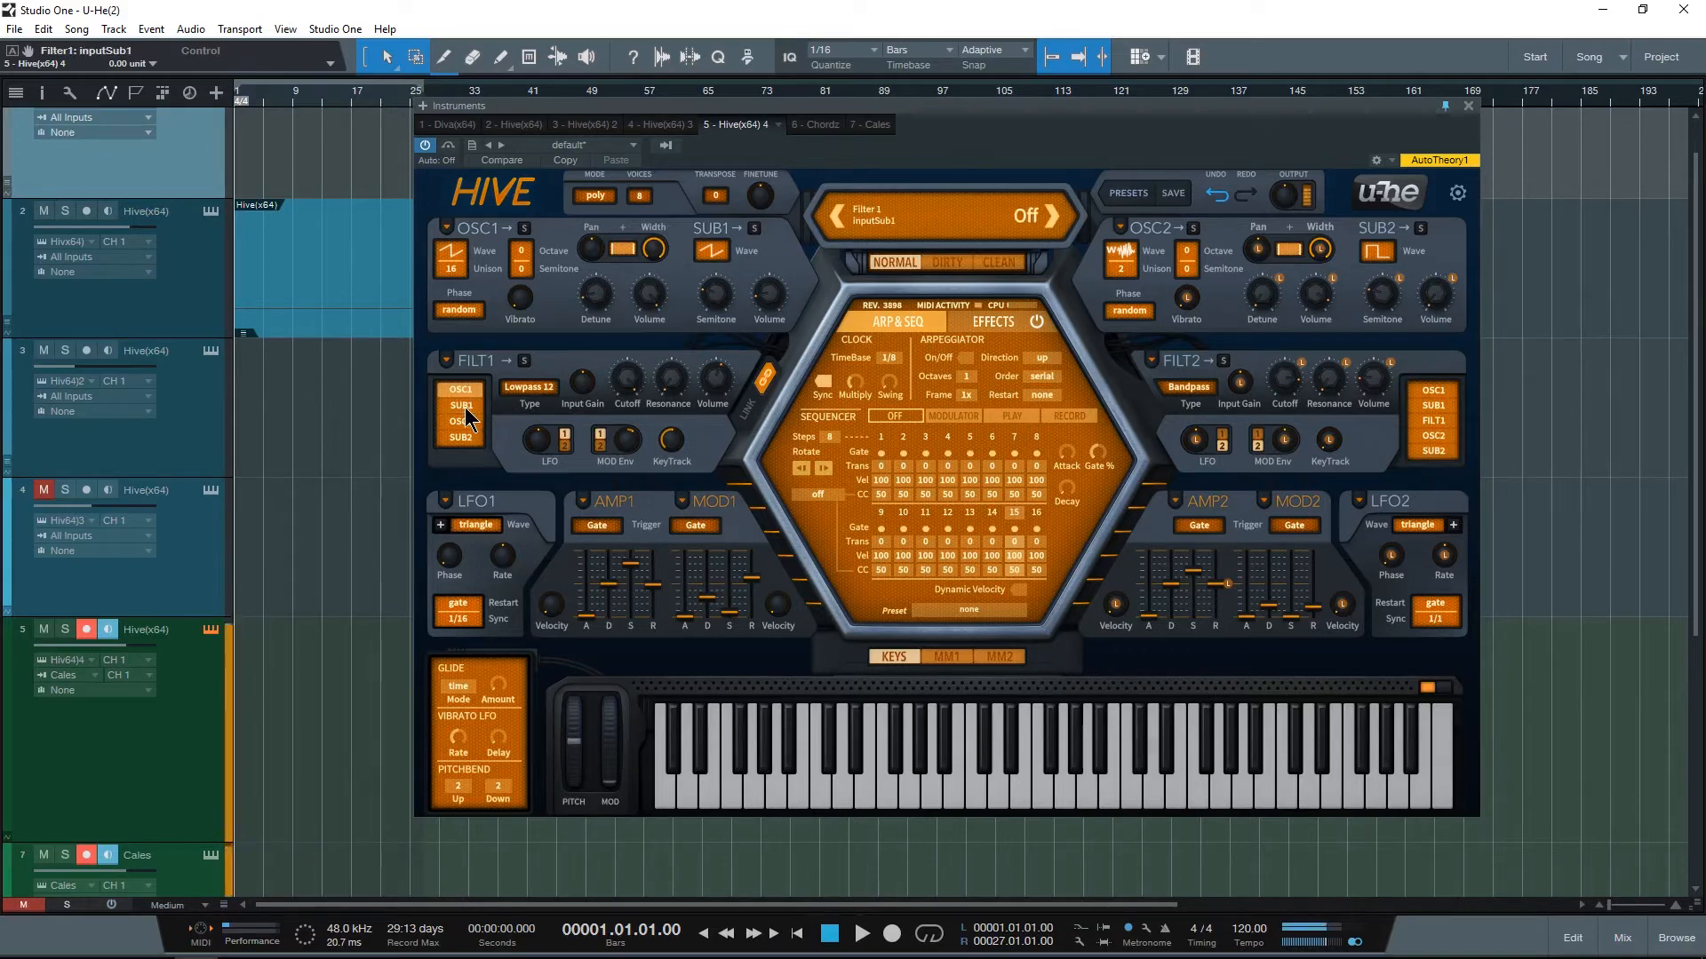
# Step: Examine the waveform choices for oscillator 1 and its sub-oscillator, keeping both on Sawtooth
pyautogui.click(993, 322)
pyautogui.click(450, 254)
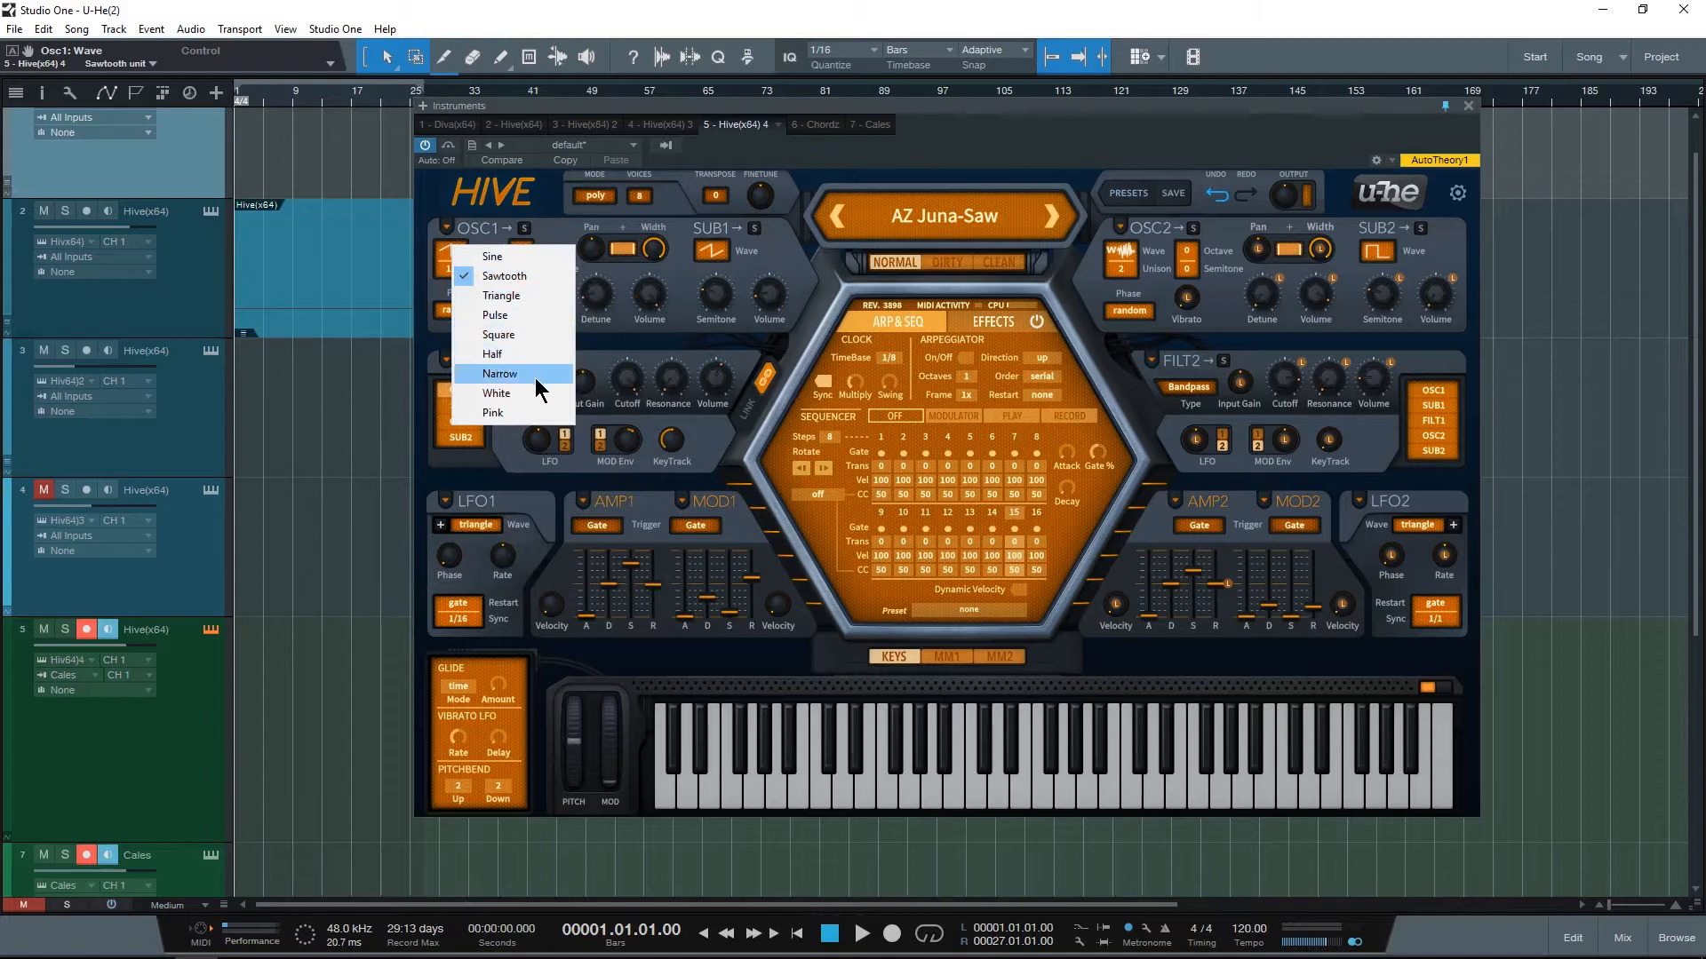
pyautogui.click(594, 217)
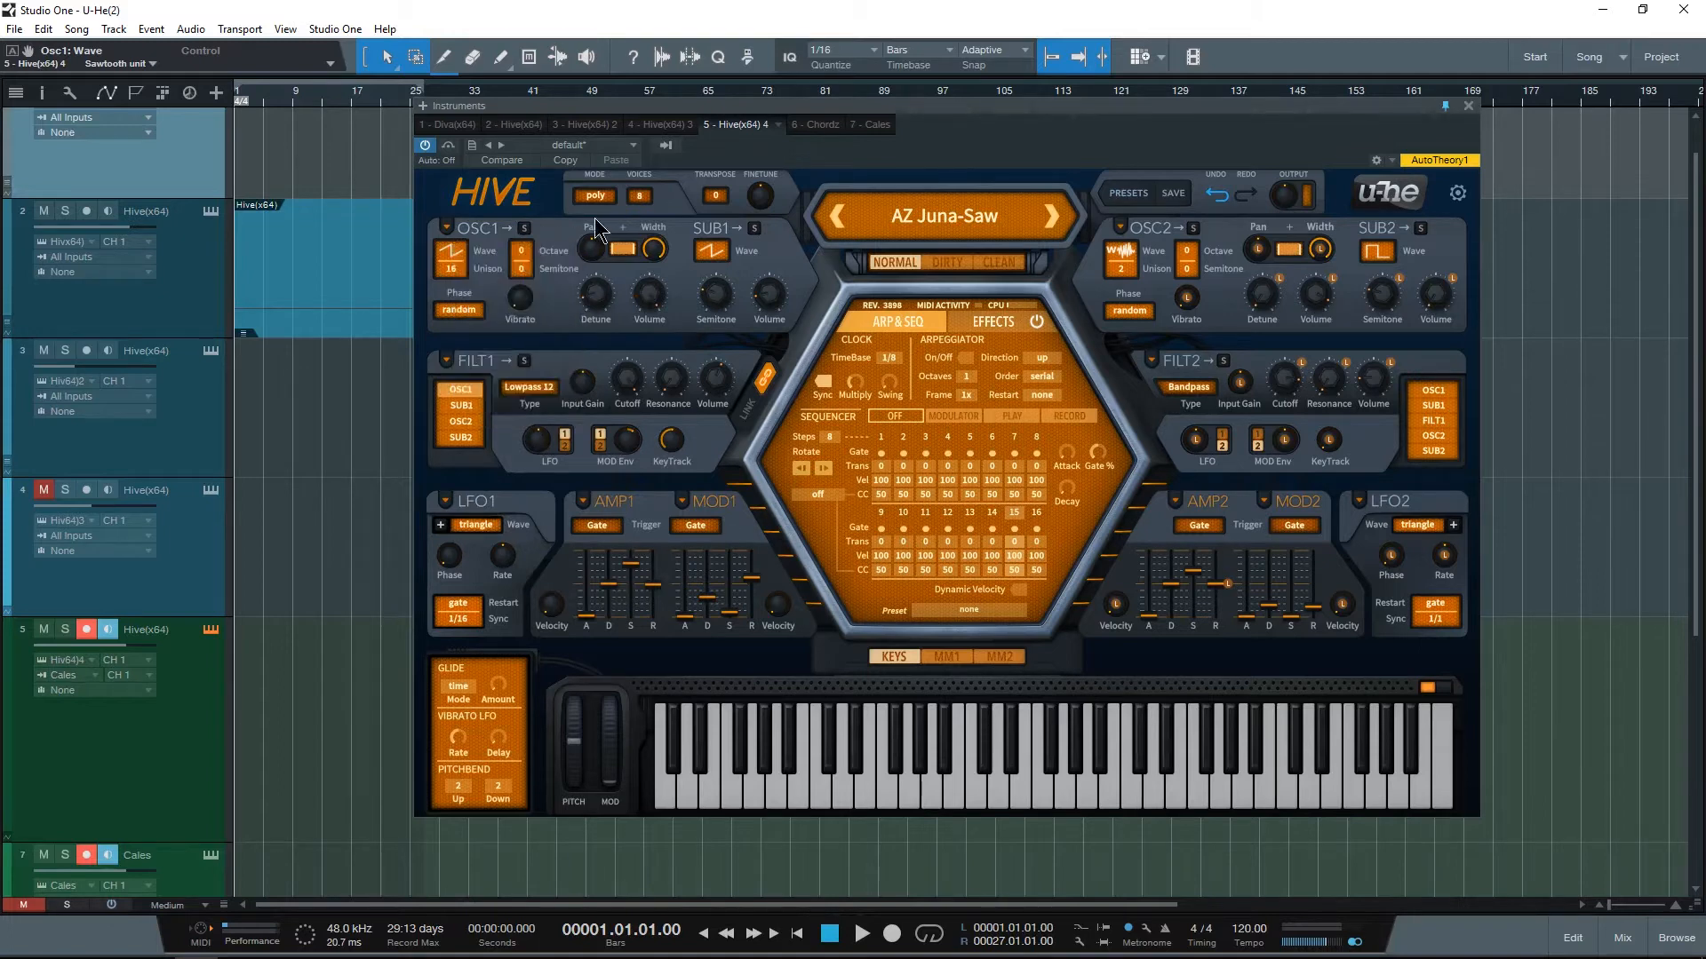
pyautogui.click(712, 250)
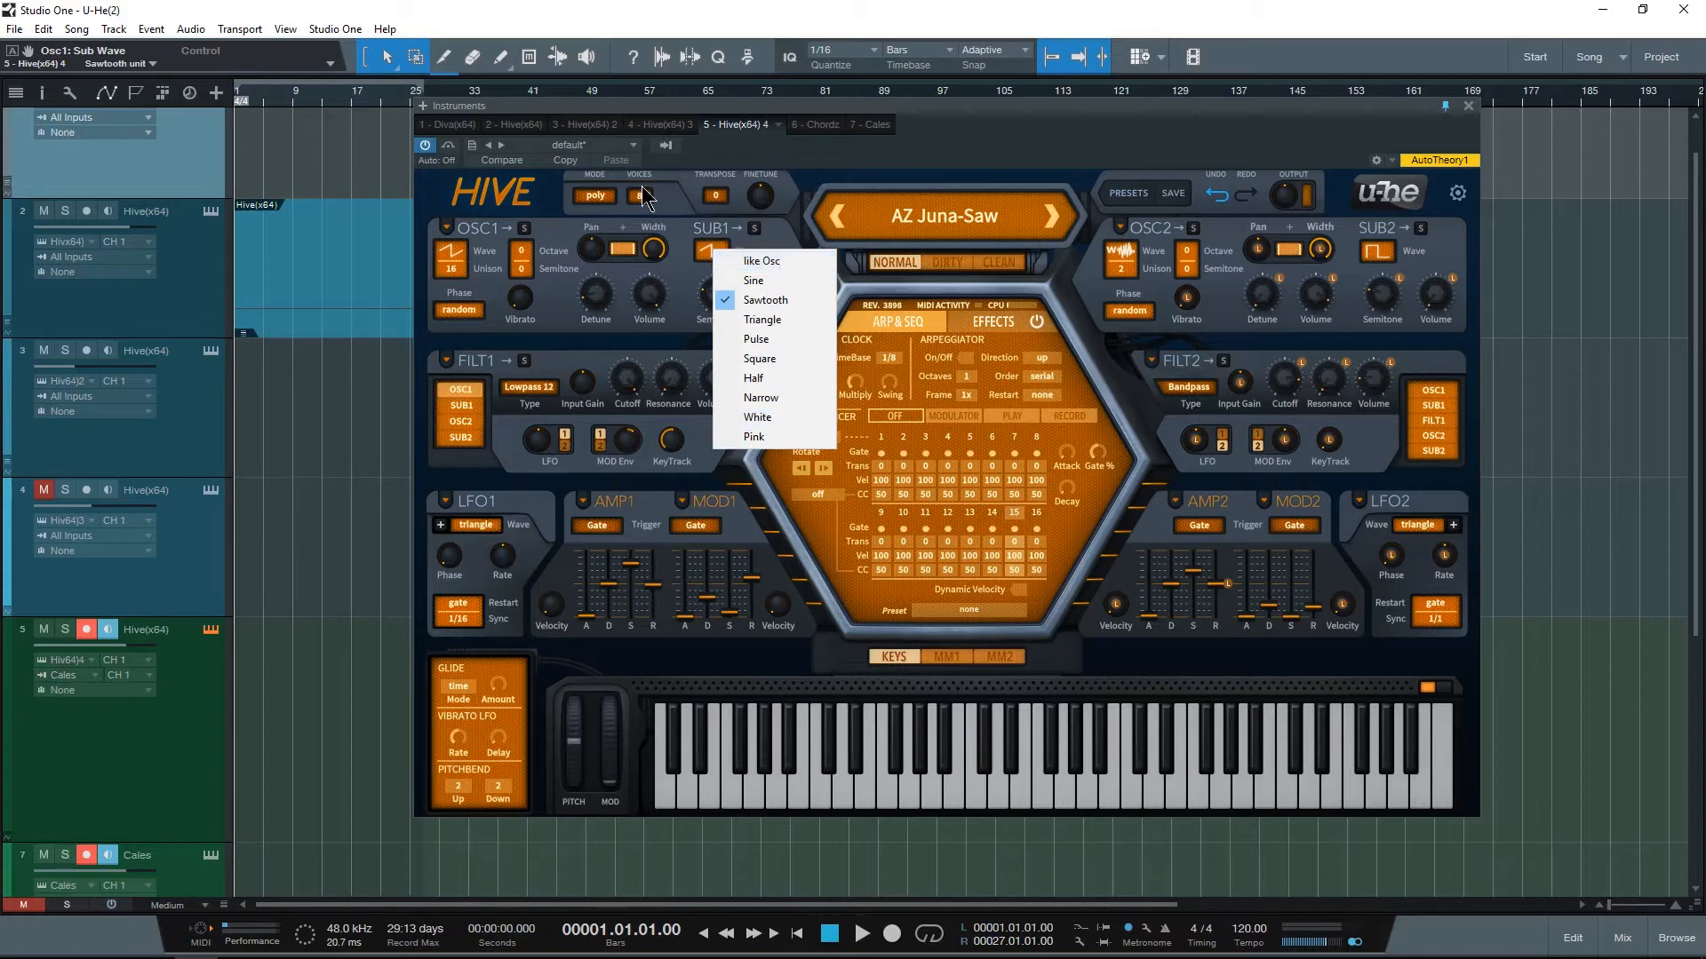
pyautogui.click(497, 184)
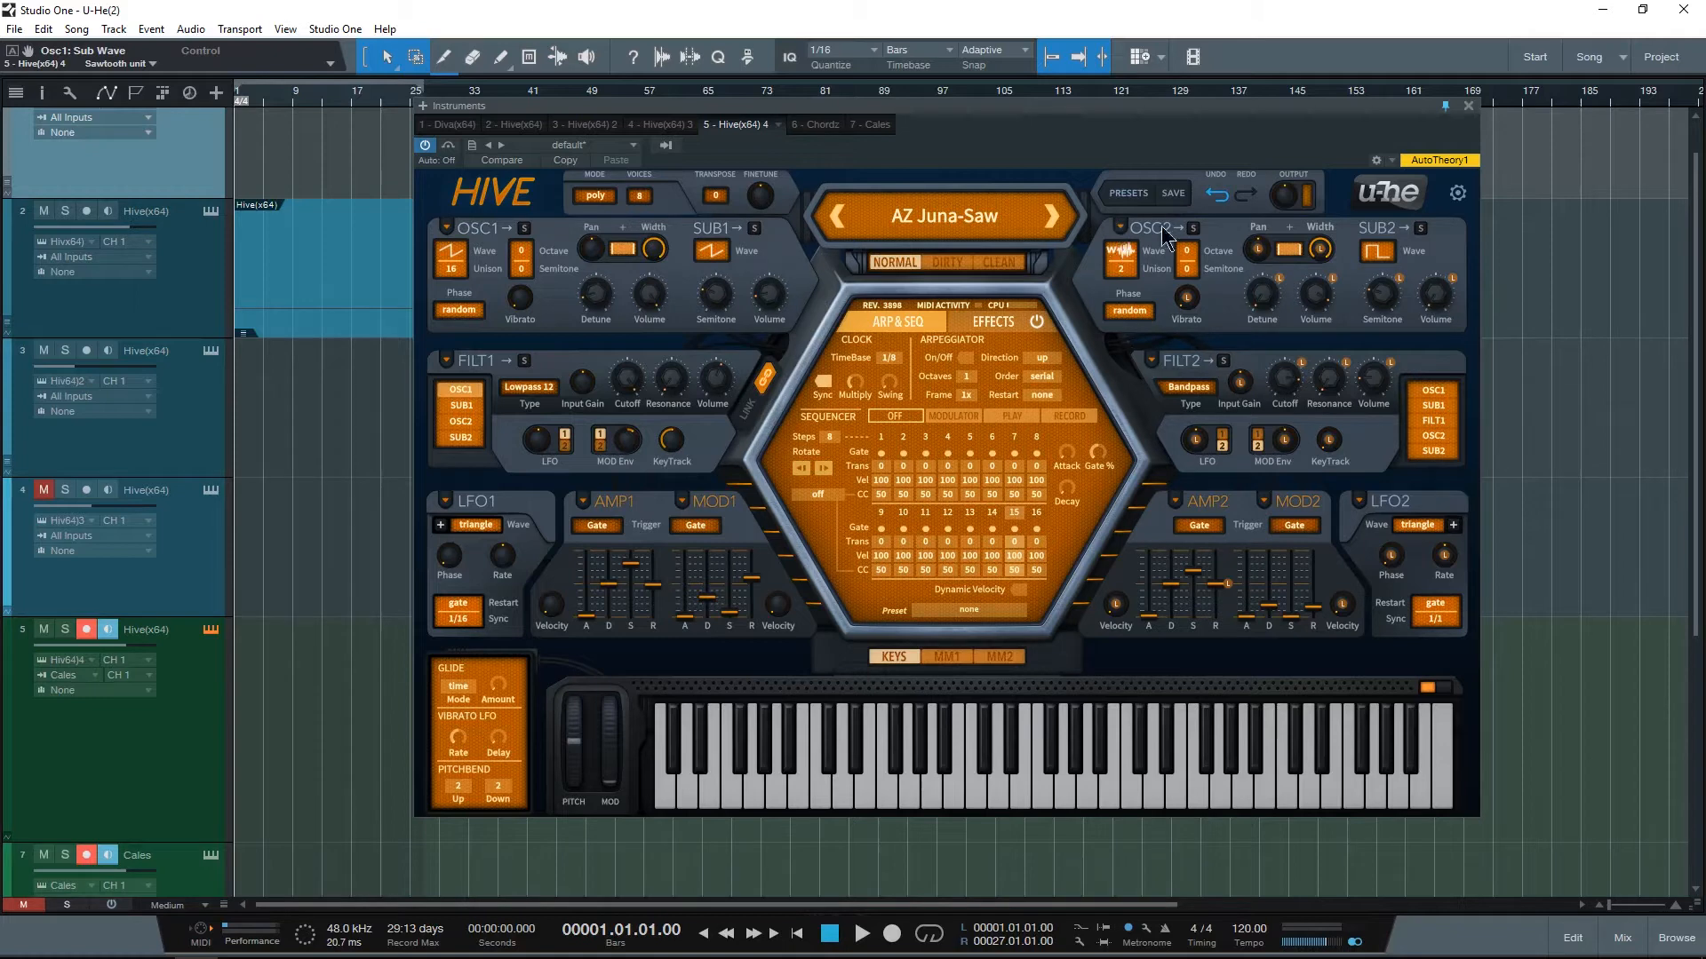
# Step: Reduce oscillator 1's unison count to 1
pyautogui.click(452, 270)
pyautogui.click(439, 276)
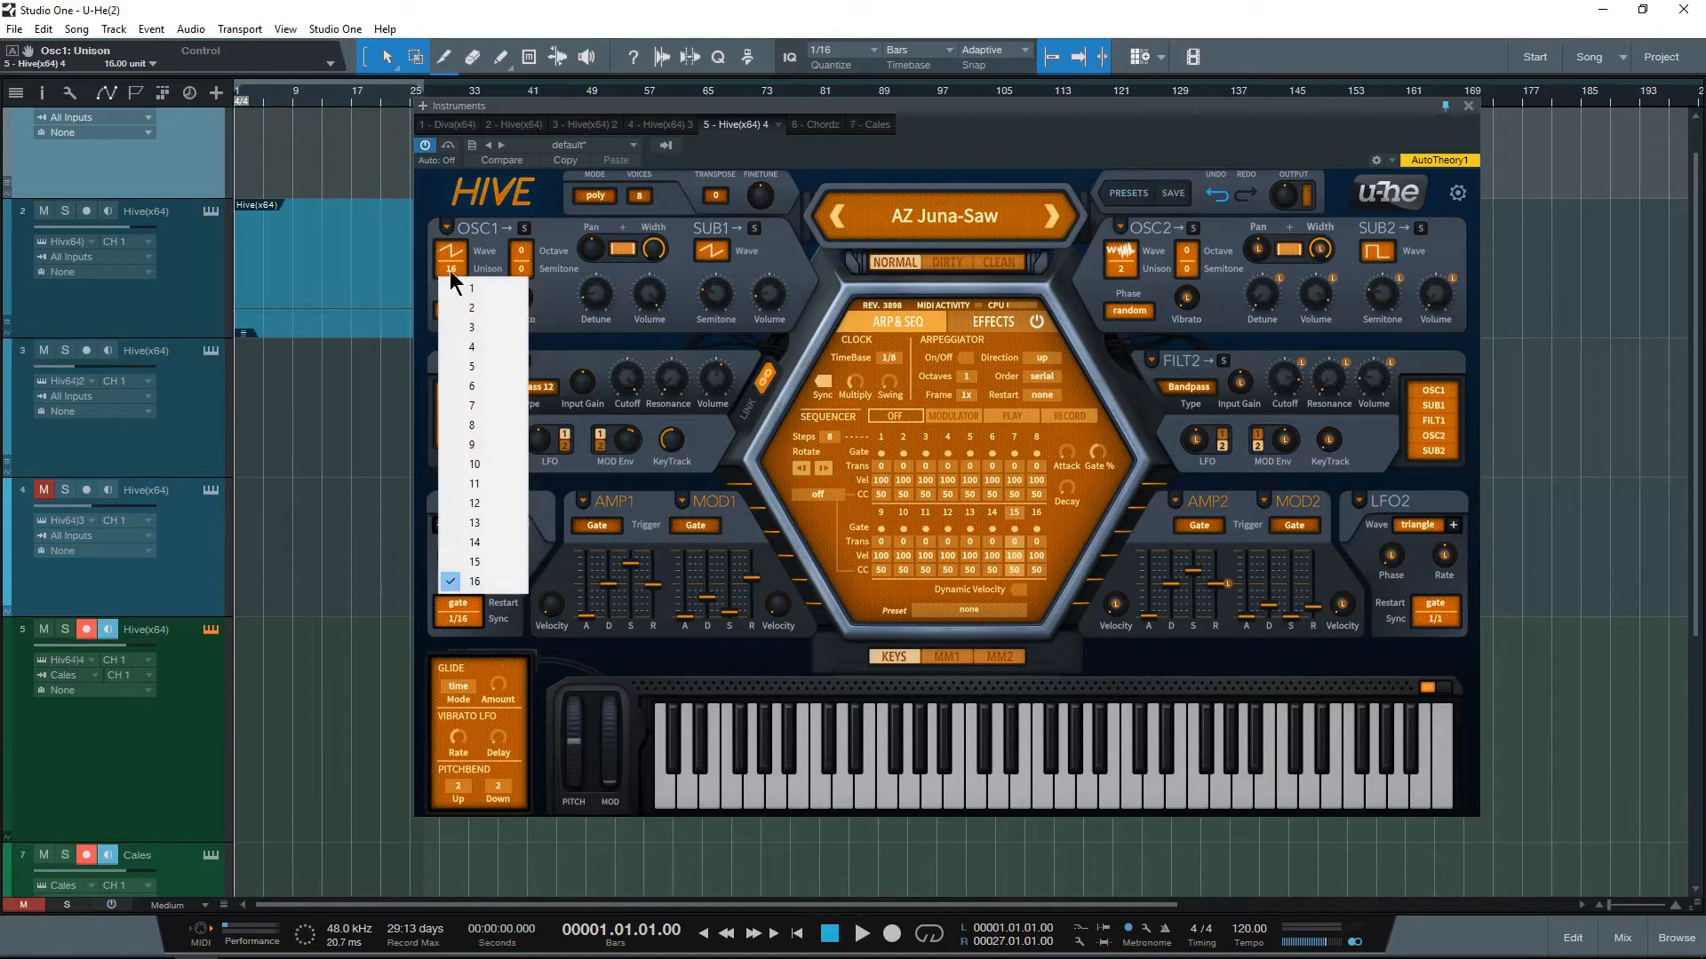
pyautogui.click(447, 269)
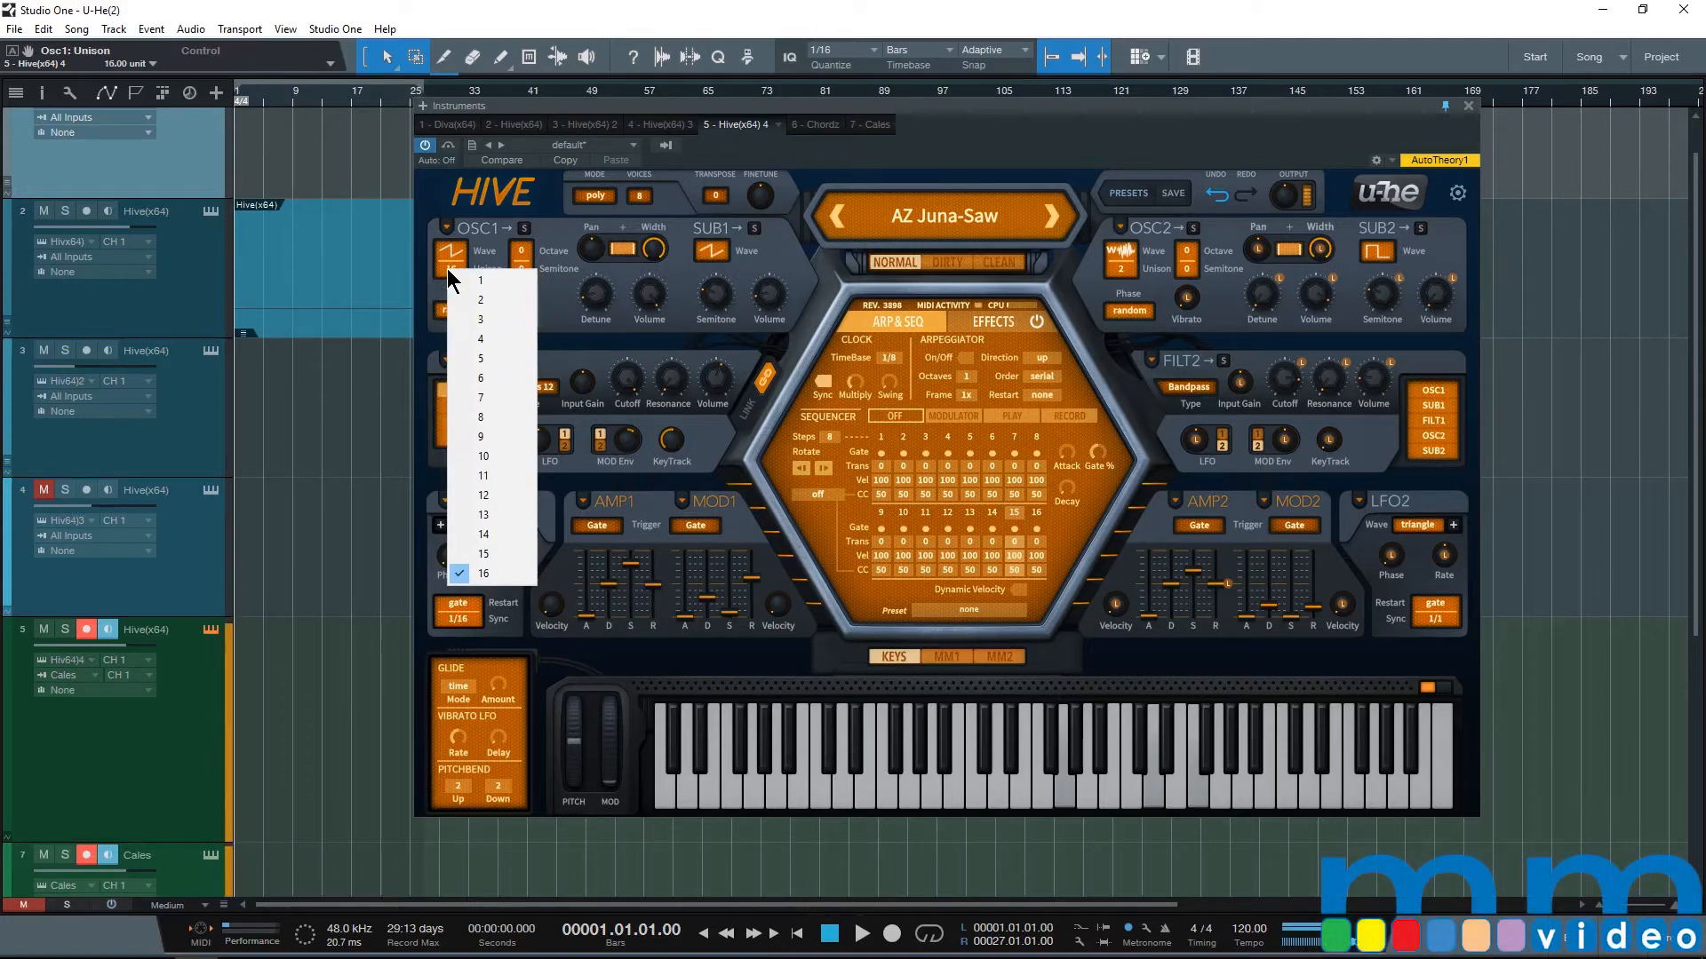
pyautogui.click(481, 281)
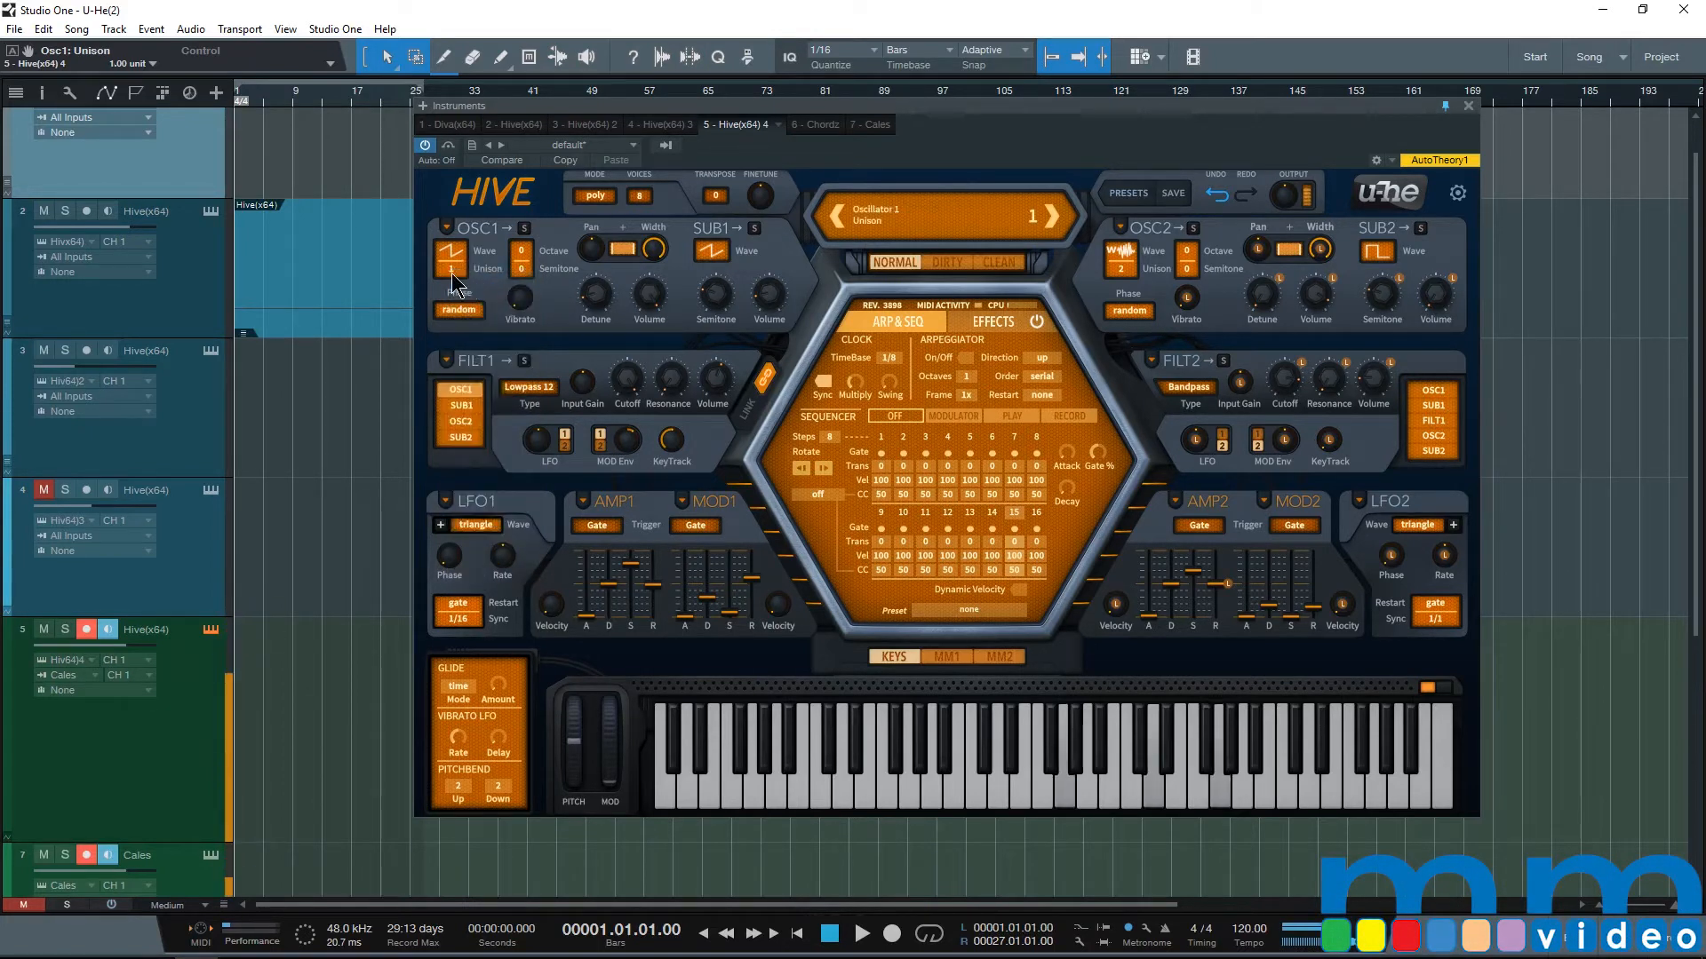
# Step: Set oscillator 1's unison count to 8
pyautogui.click(455, 271)
pyautogui.click(478, 287)
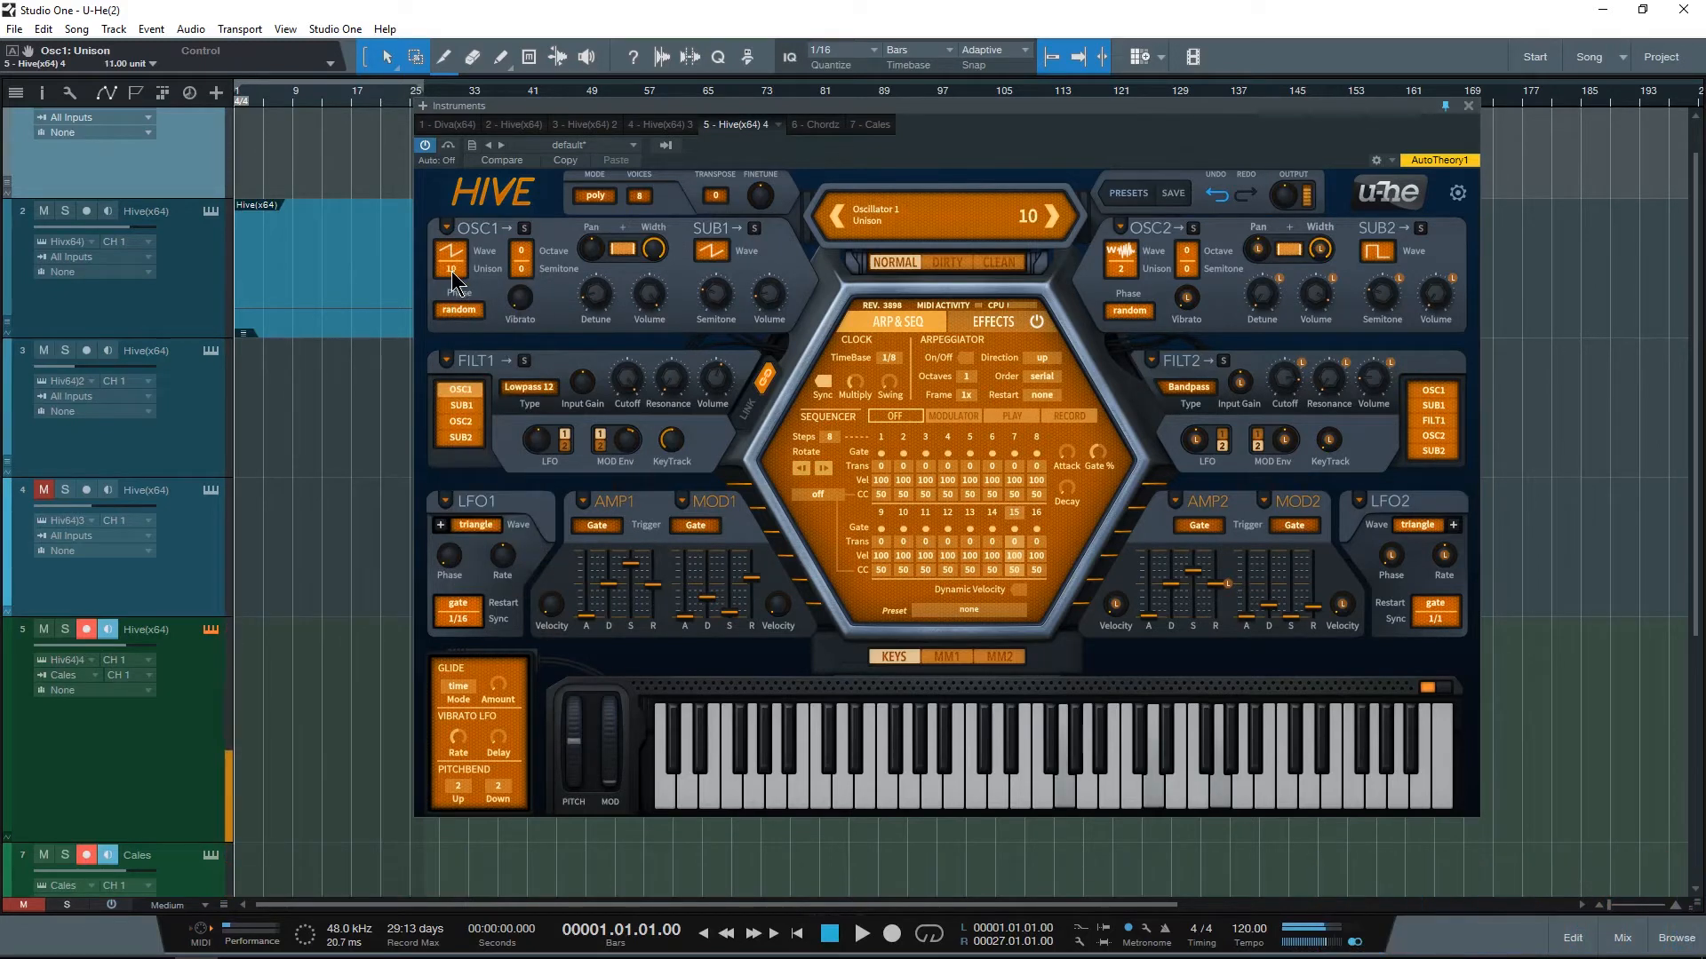
pyautogui.scroll(11, 451, 270)
pyautogui.scroll(-4, 452, 271)
# Step: Examine oscillator 1's octave and semitone choices, keeping both at 0
pyautogui.click(517, 244)
pyautogui.click(516, 265)
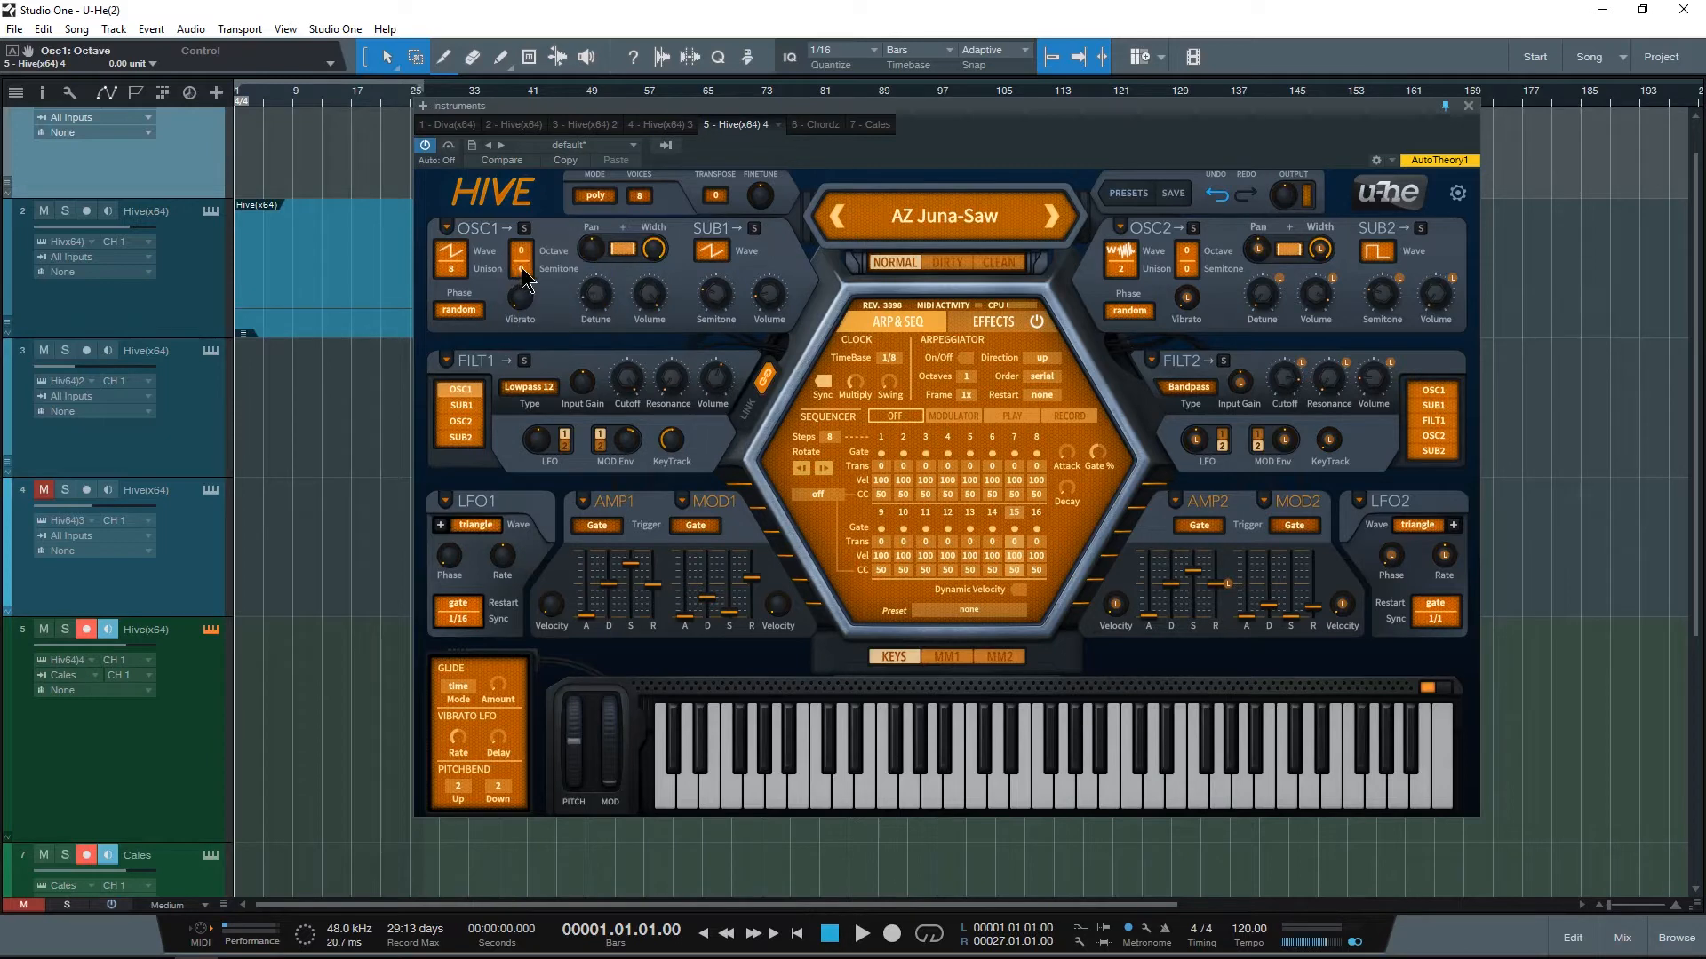
pyautogui.click(517, 266)
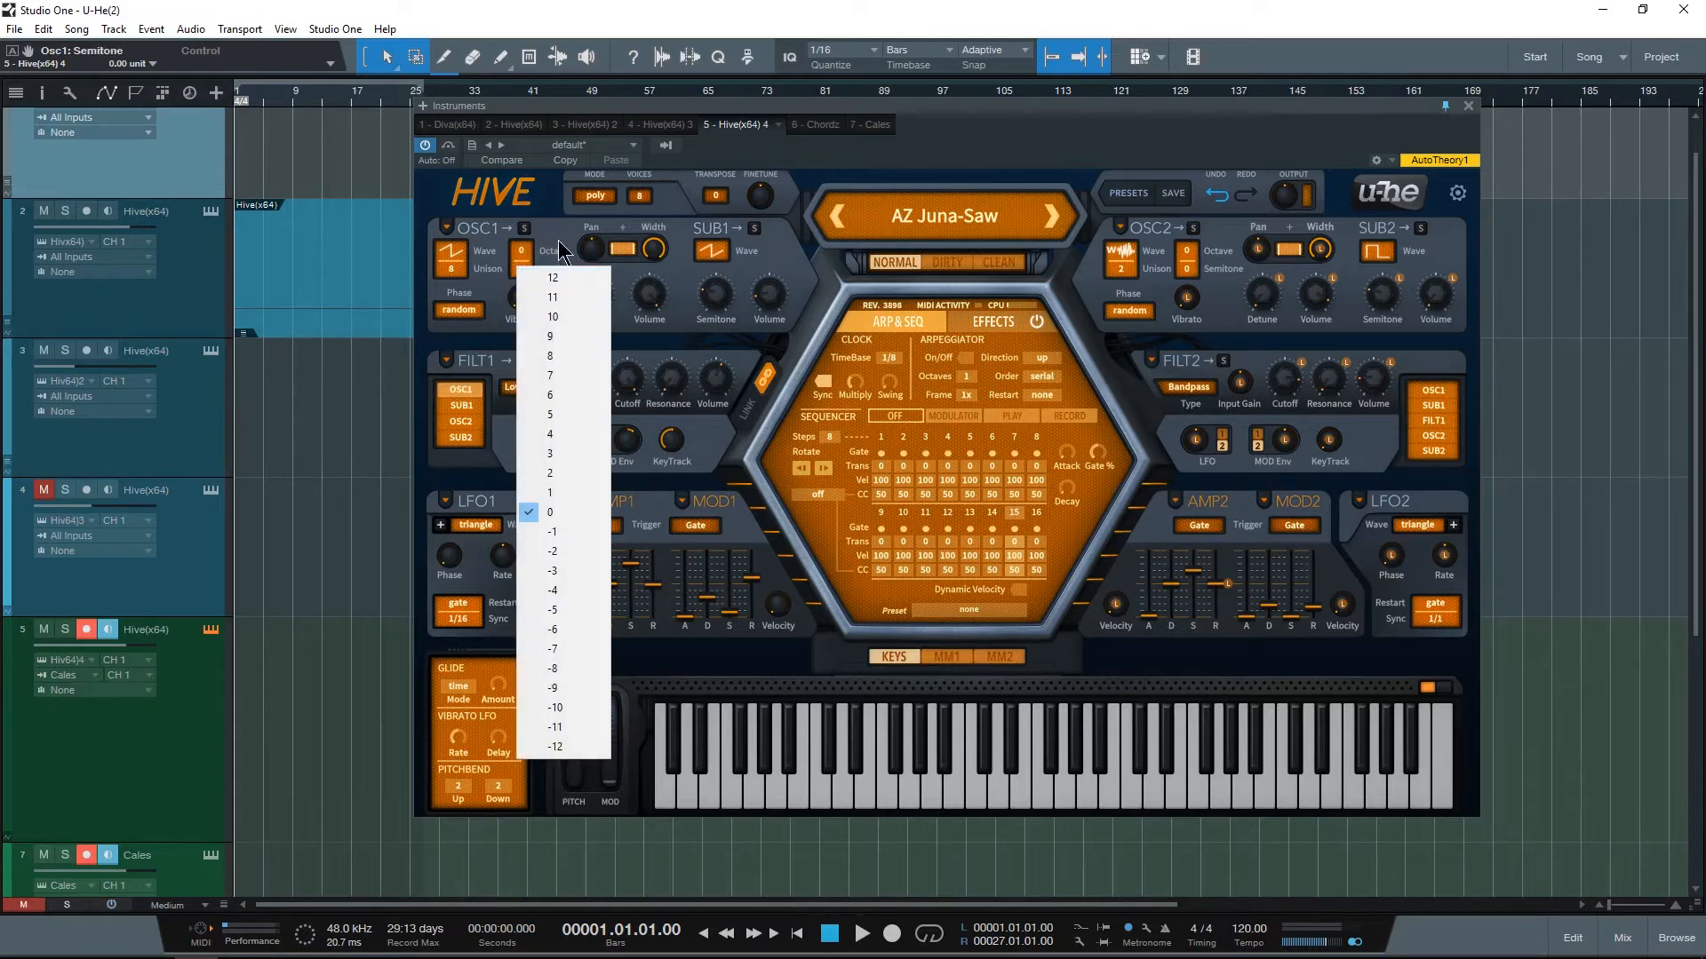
pyautogui.click(551, 240)
pyautogui.click(547, 249)
pyautogui.click(551, 258)
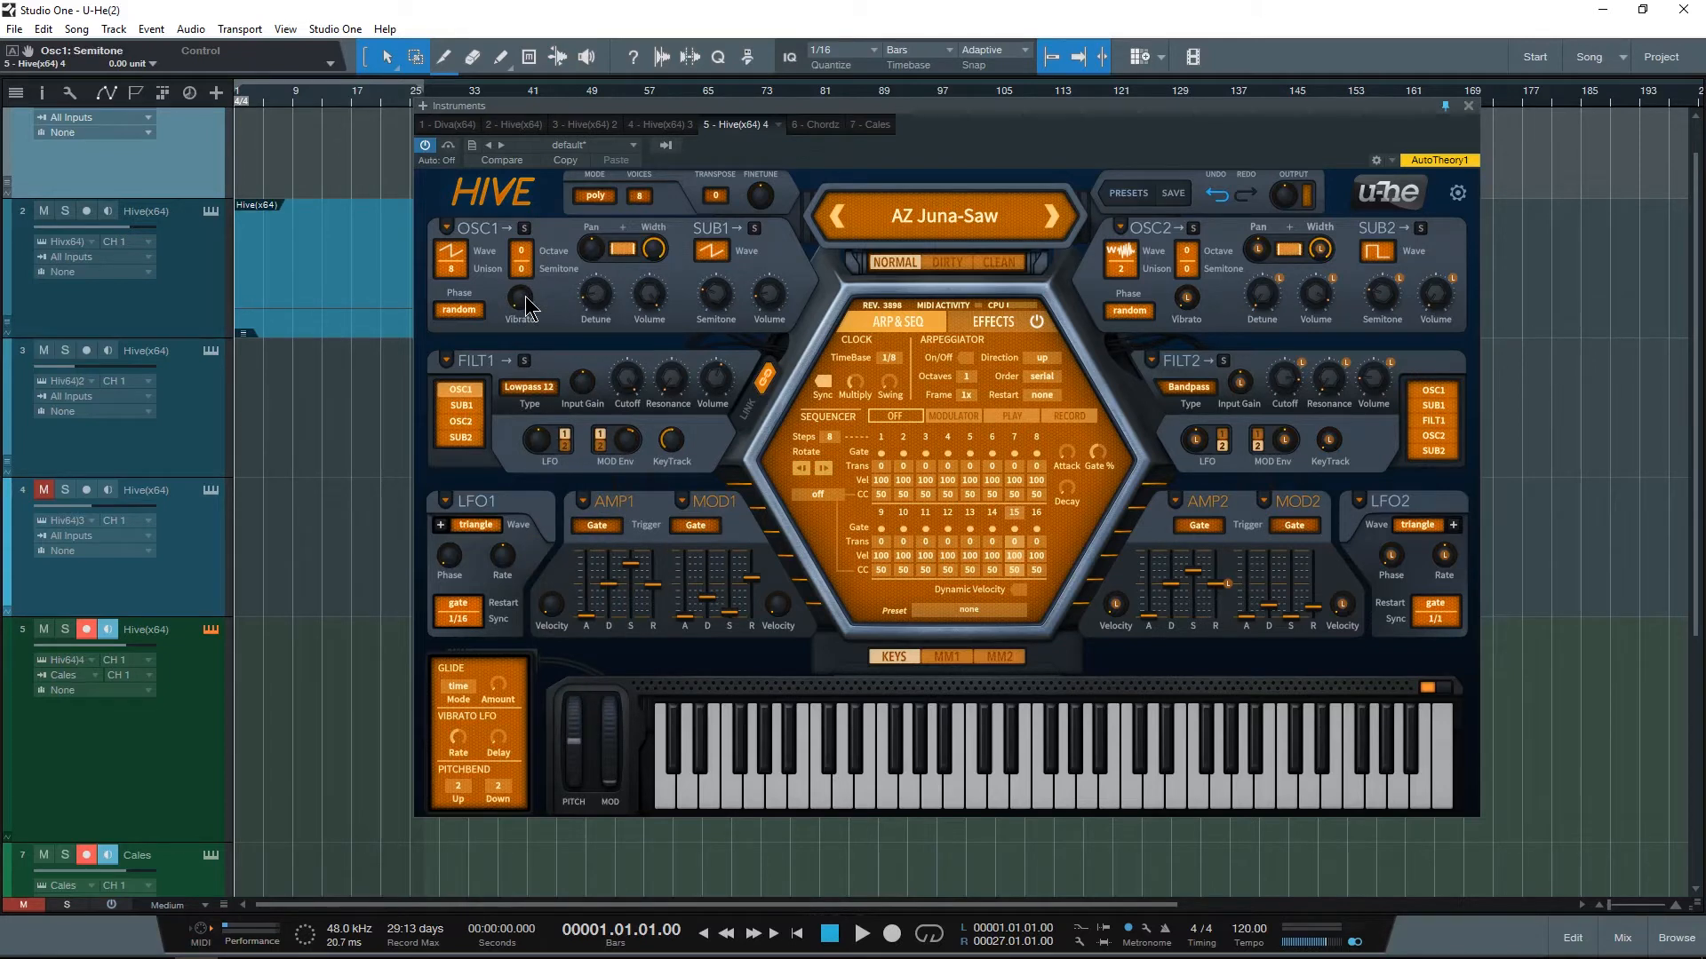
# Step: Try oscillator 1's vibrato and pan controls and check its phase options, keeping random phase
pyautogui.moveTo(526, 307)
pyautogui.mouseDown()
pyautogui.moveTo(536, 142)
pyautogui.moveTo(537, 309)
pyautogui.mouseUp()
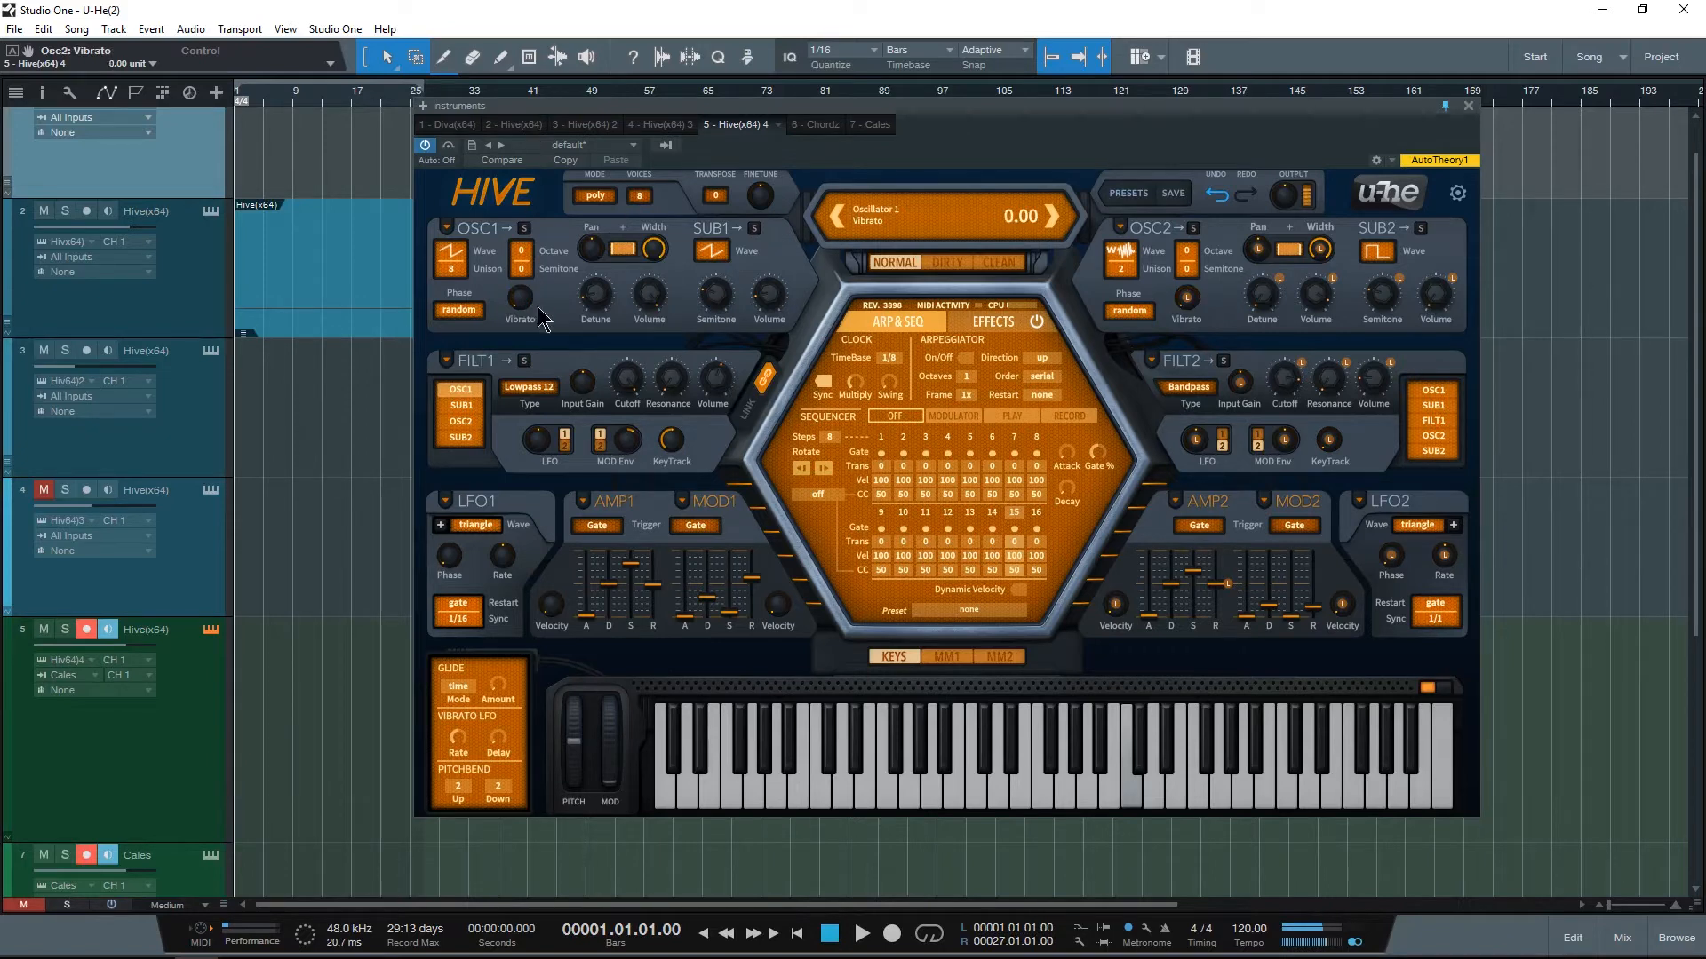
pyautogui.click(451, 308)
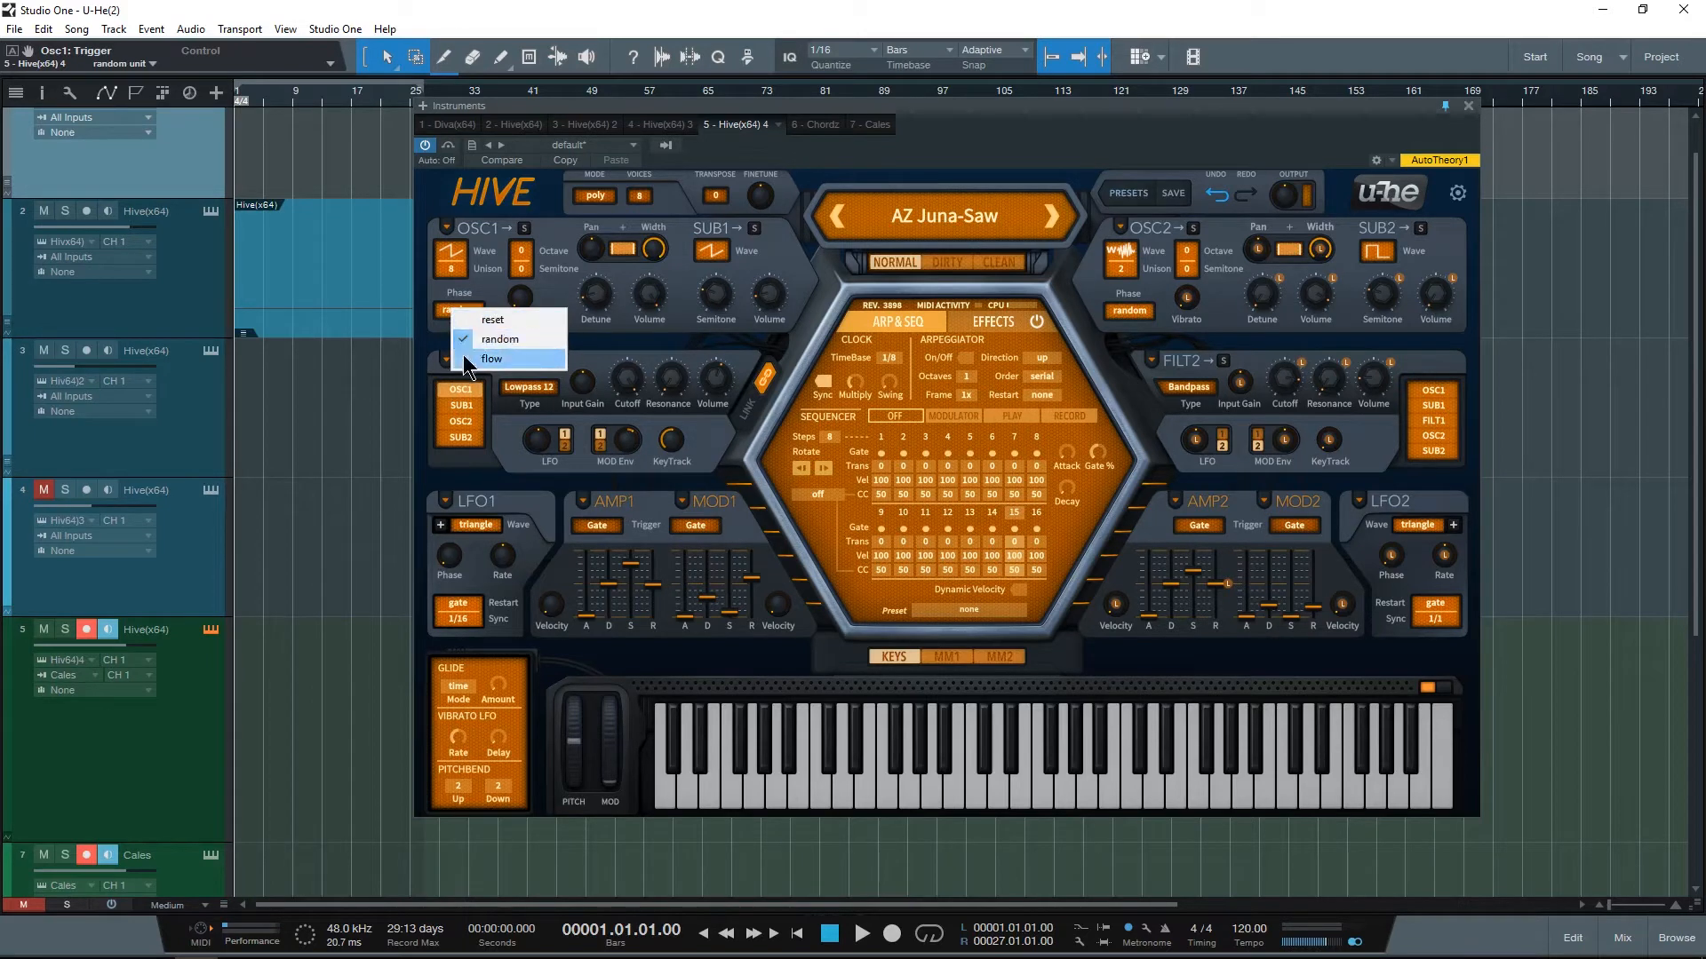
pyautogui.click(637, 205)
pyautogui.moveTo(601, 258); pyautogui.dragTo(683, 194)
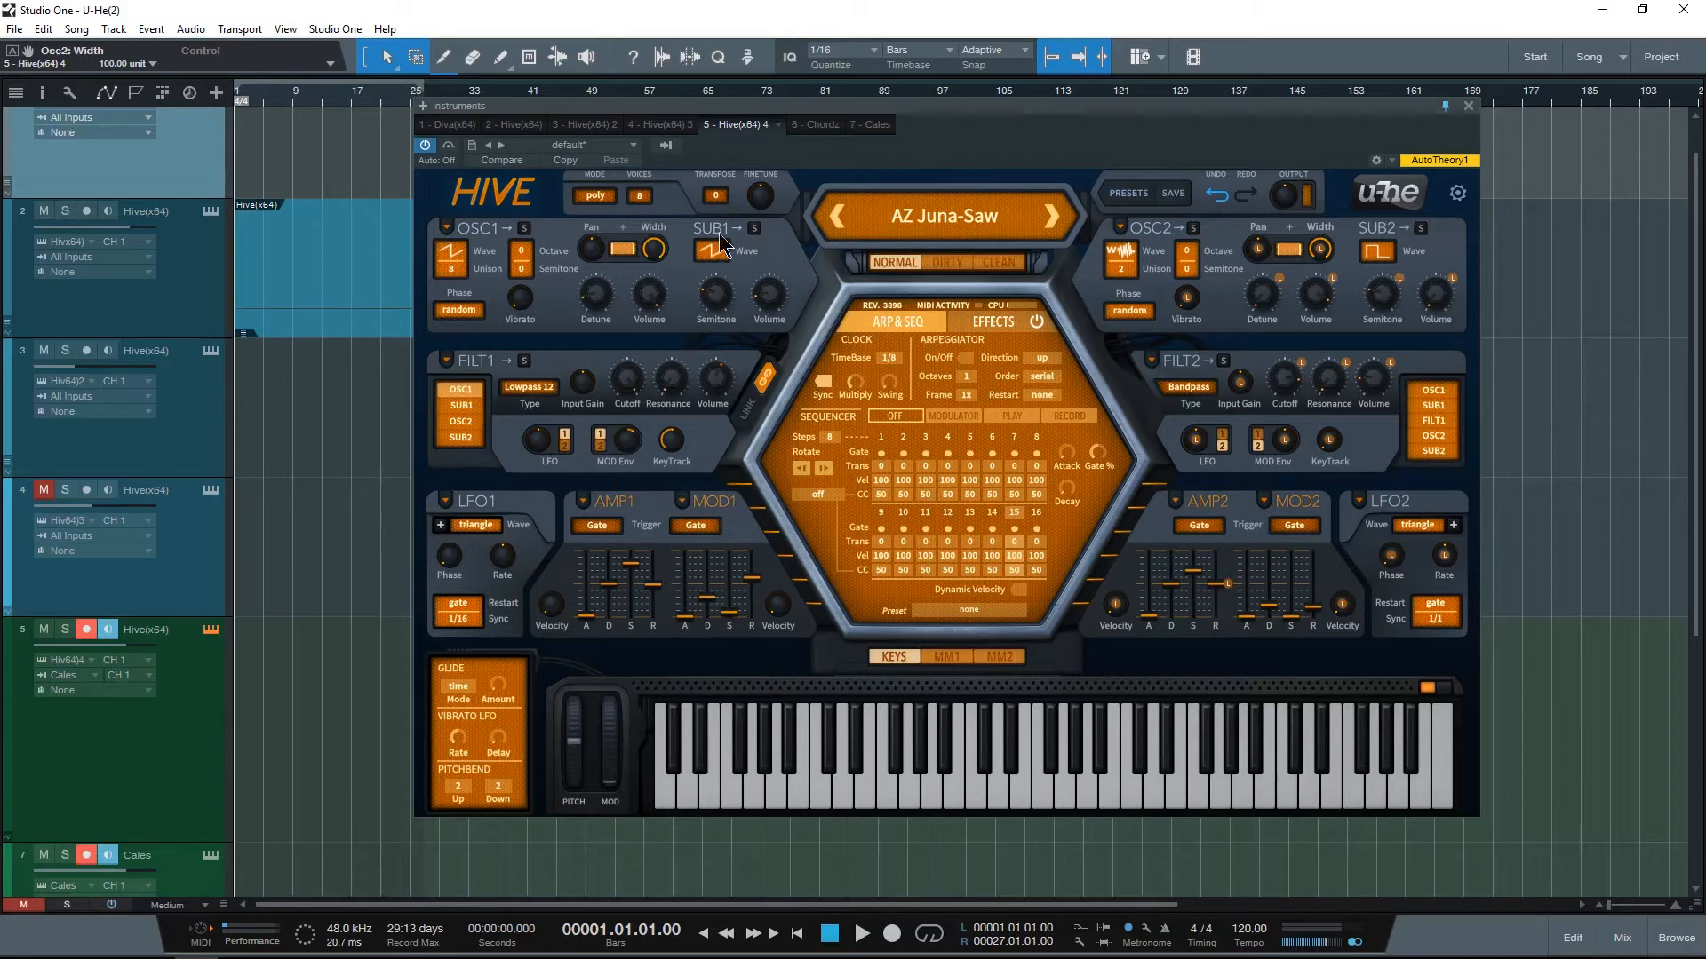
# Step: Feed sub-oscillator 1 instead of oscillator 1 into Filter 1 and try the sub's semitone control
pyautogui.click(461, 405)
pyautogui.click(460, 390)
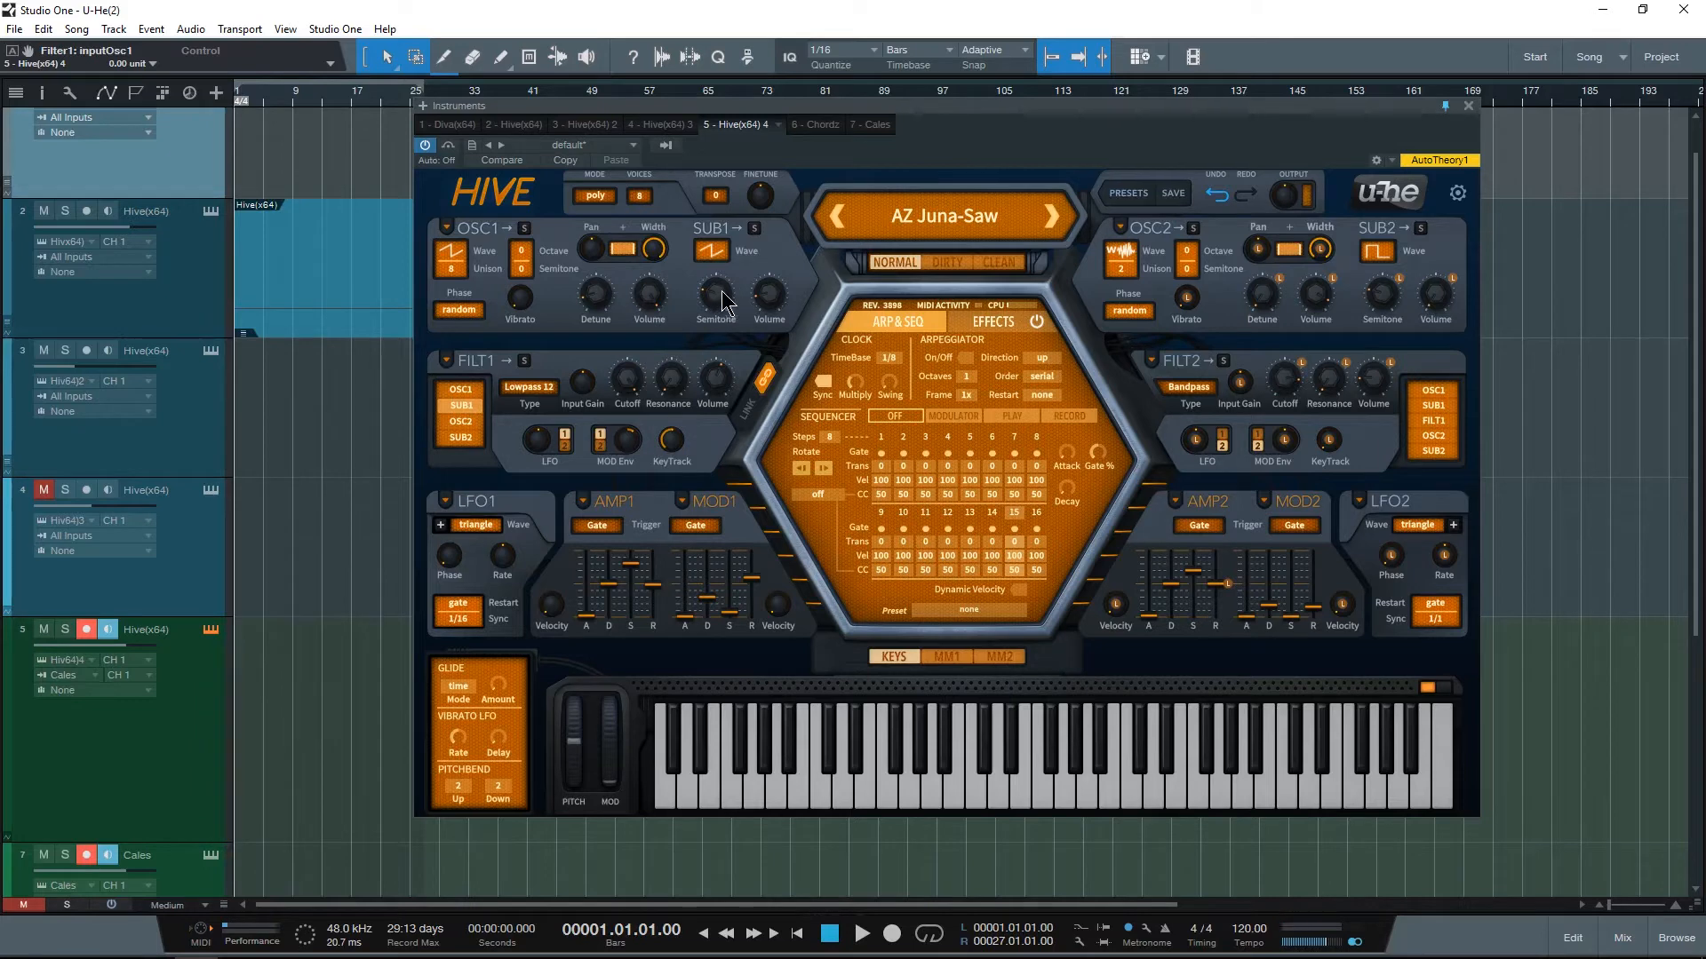
pyautogui.moveTo(721, 300)
pyautogui.mouseDown()
pyautogui.moveTo(723, 325)
pyautogui.moveTo(716, 299)
pyautogui.mouseUp()
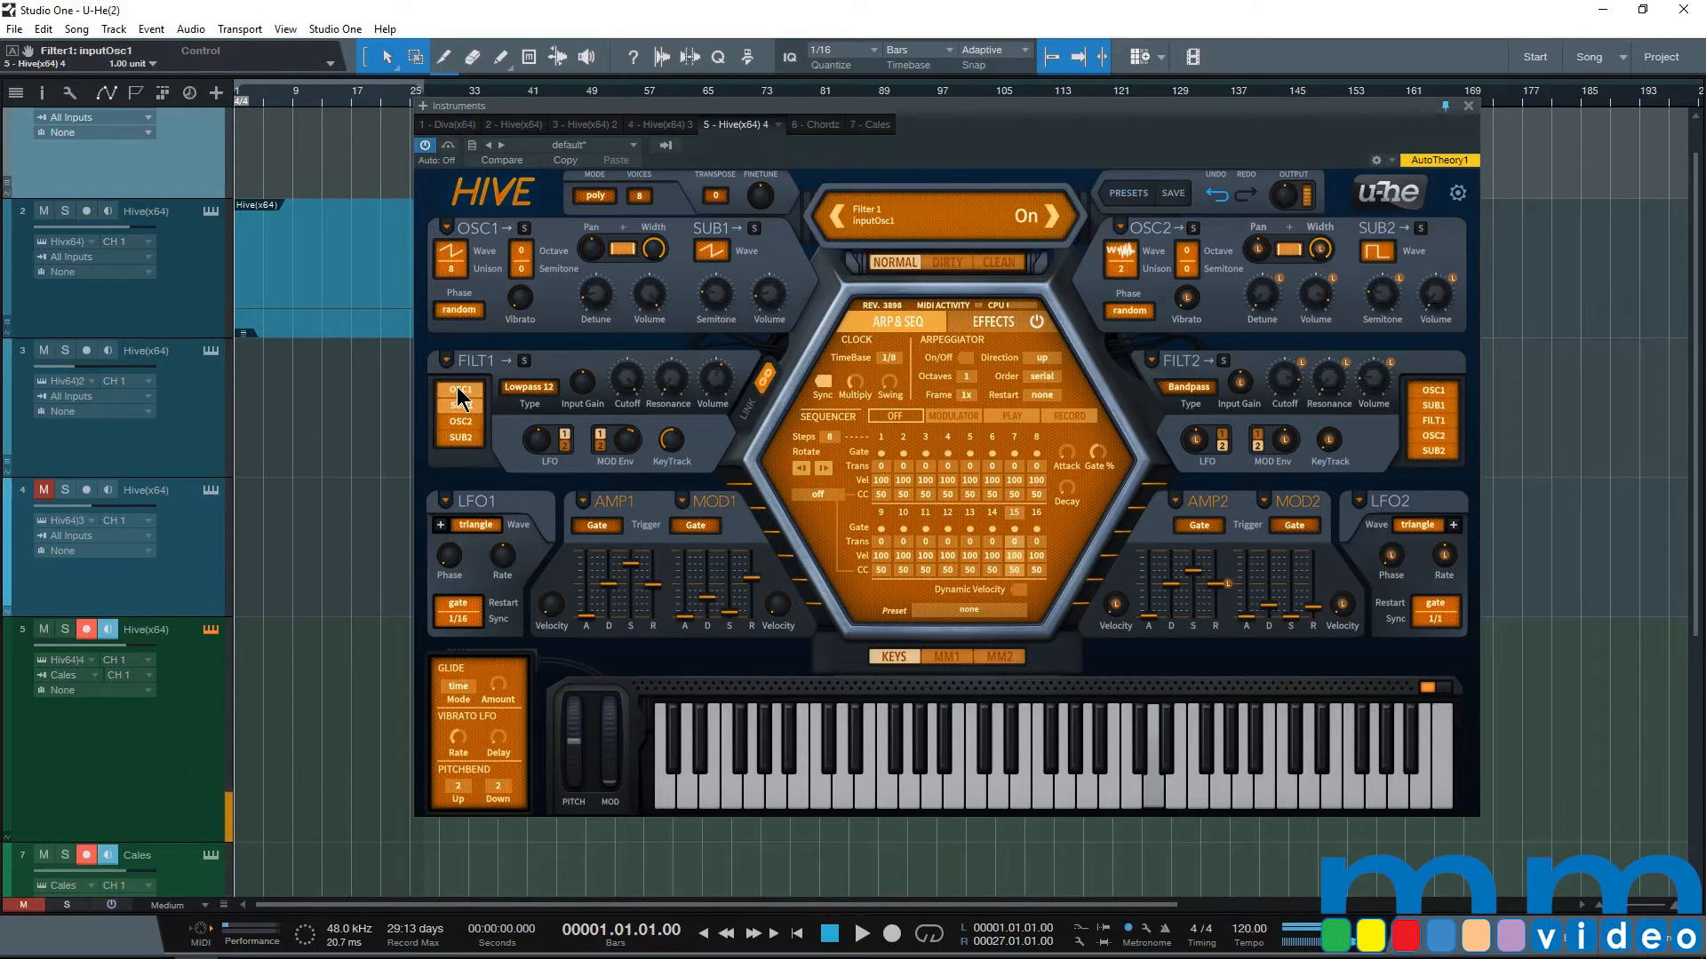
# Step: Try Filter 1's oscillator and sub-oscillator inputs, leaving oscillator 1 and sub-oscillator 1 switched on
pyautogui.moveTo(726, 309); pyautogui.dragTo(726, 303)
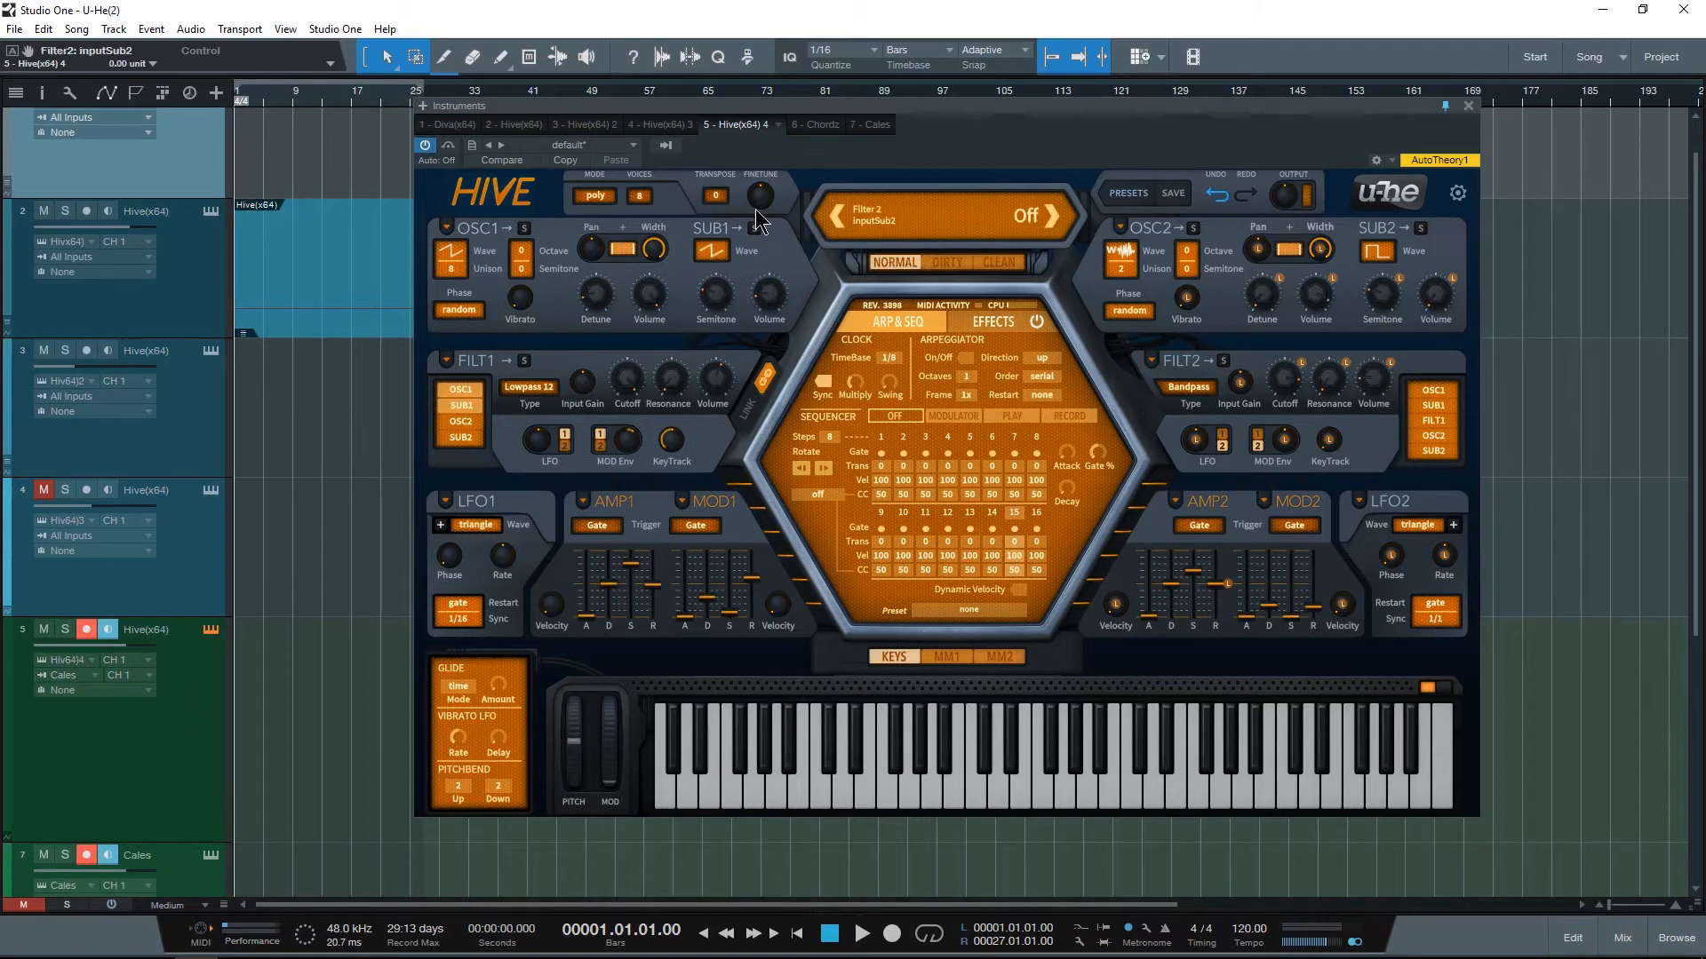
pyautogui.click(458, 389)
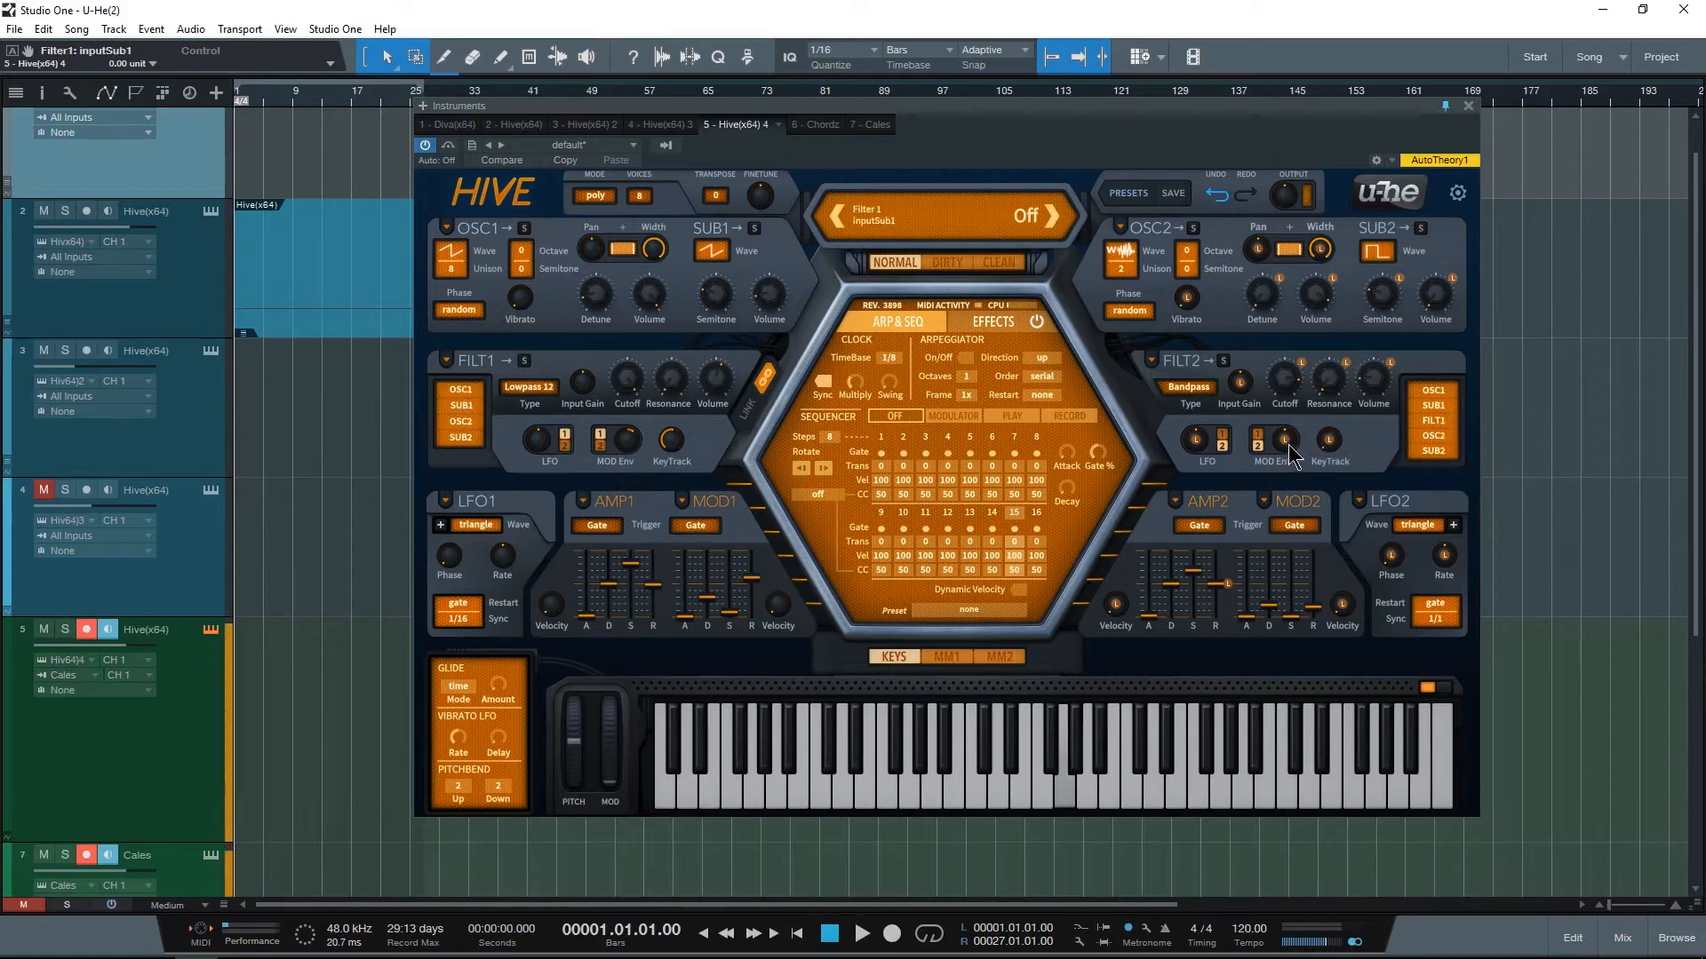
pyautogui.click(461, 392)
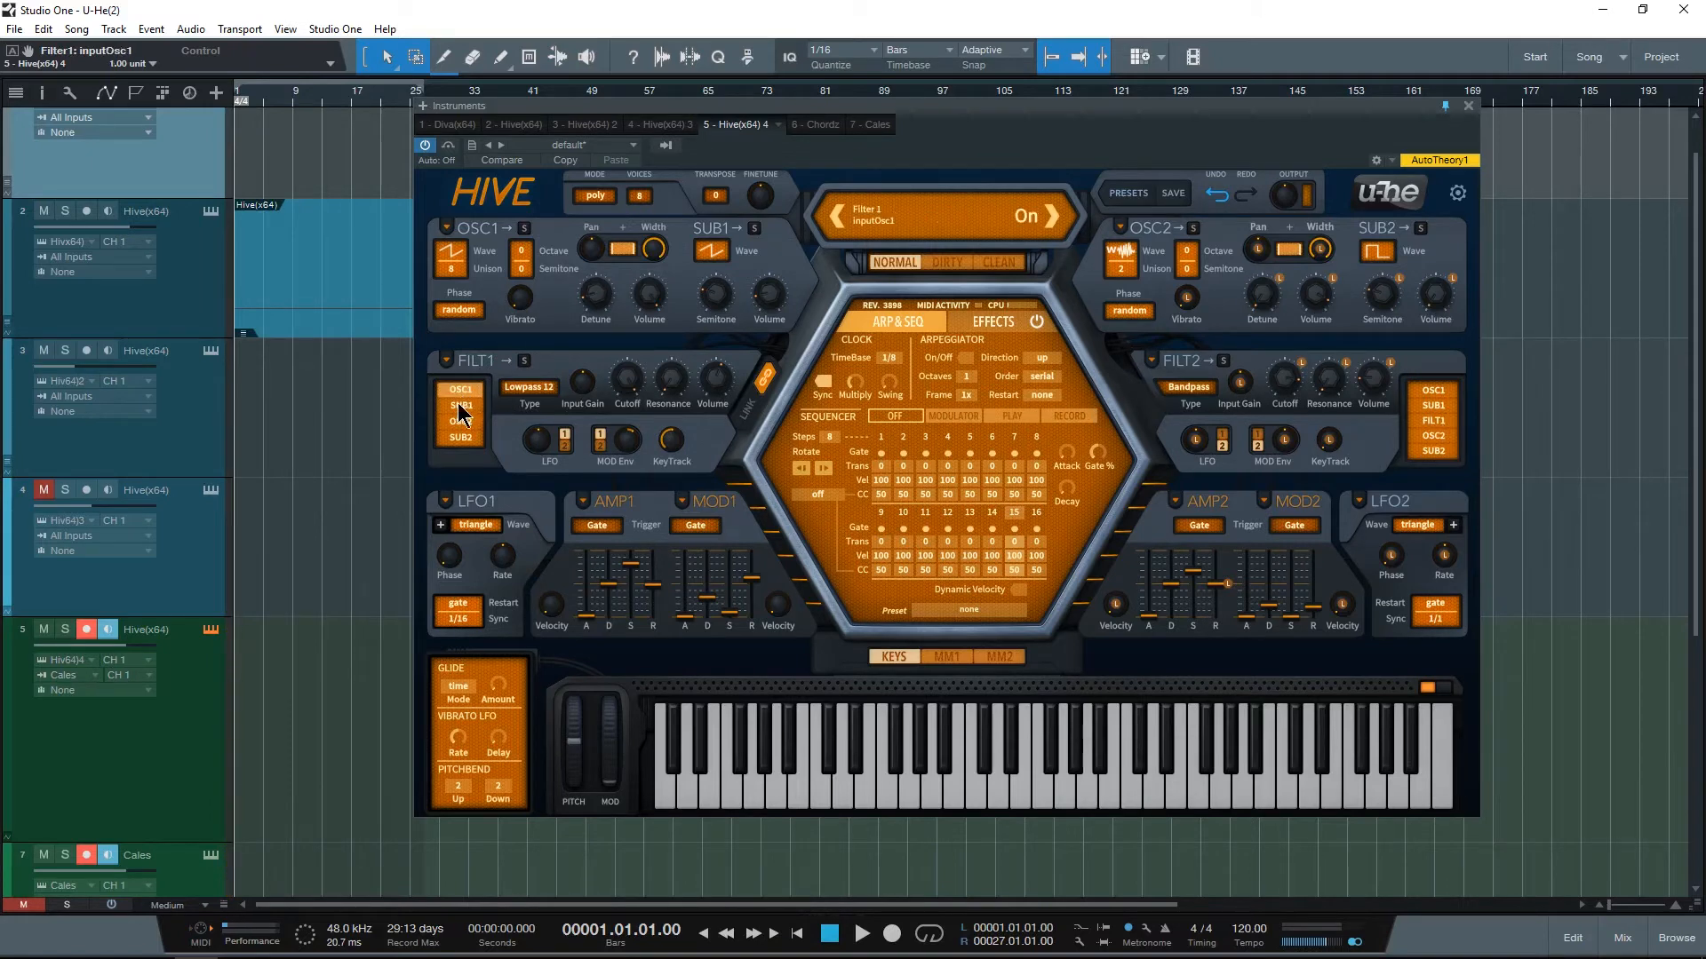
pyautogui.click(460, 422)
pyautogui.click(460, 437)
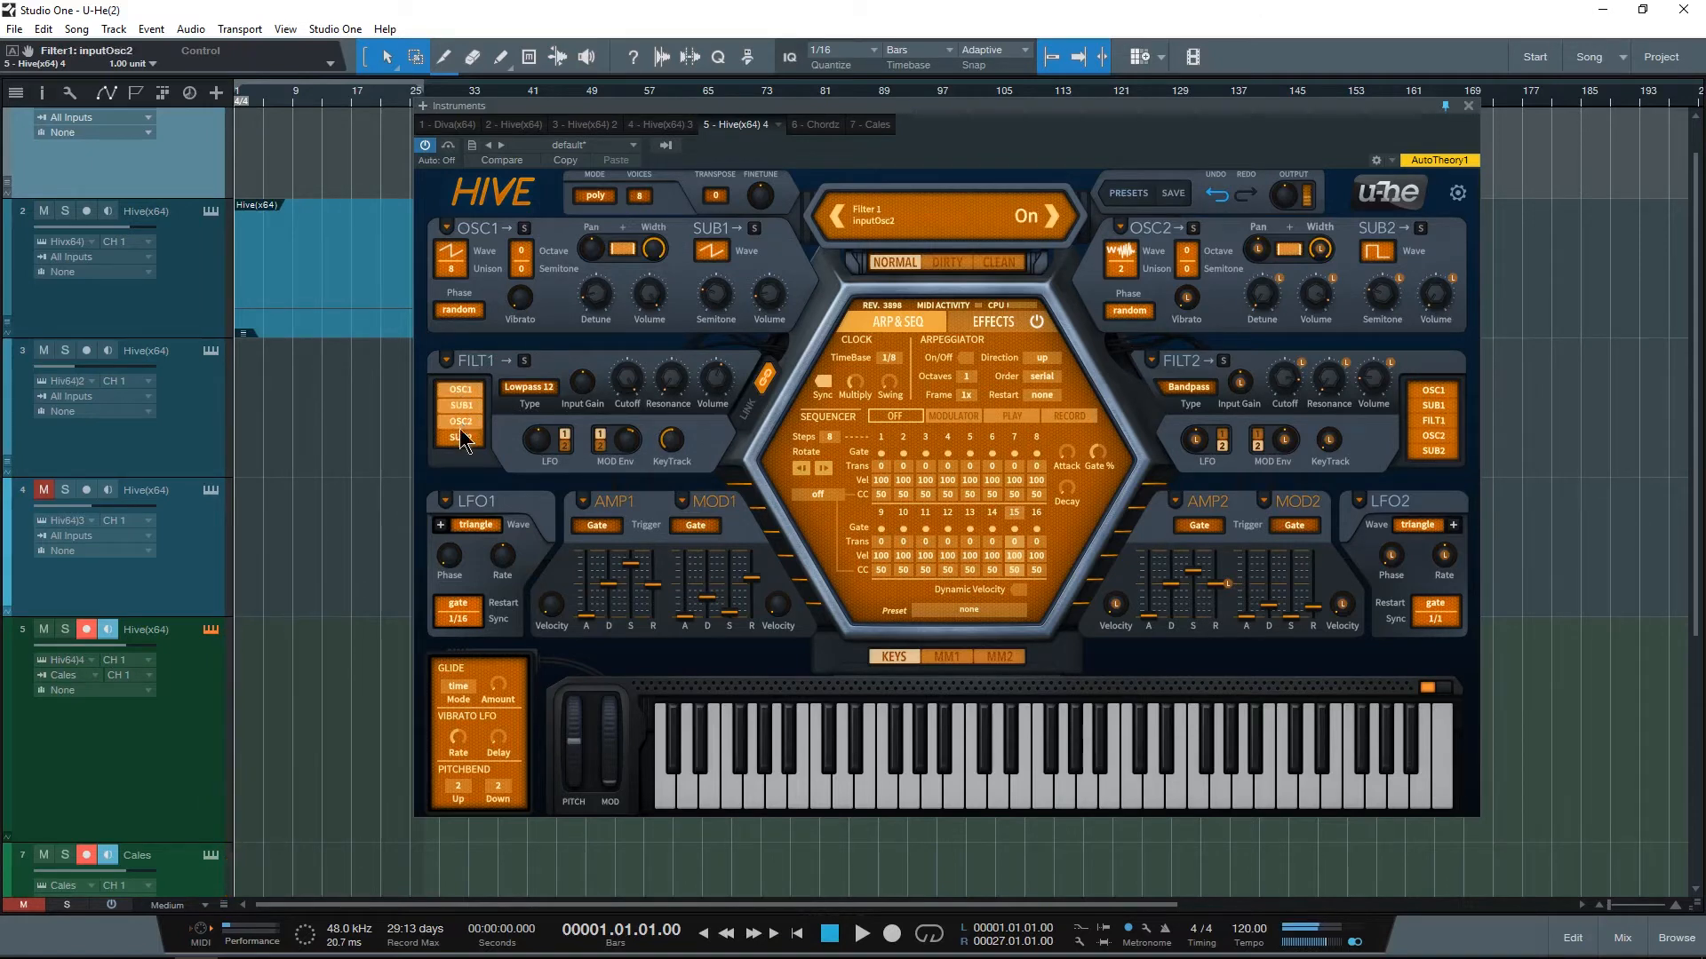
pyautogui.click(460, 437)
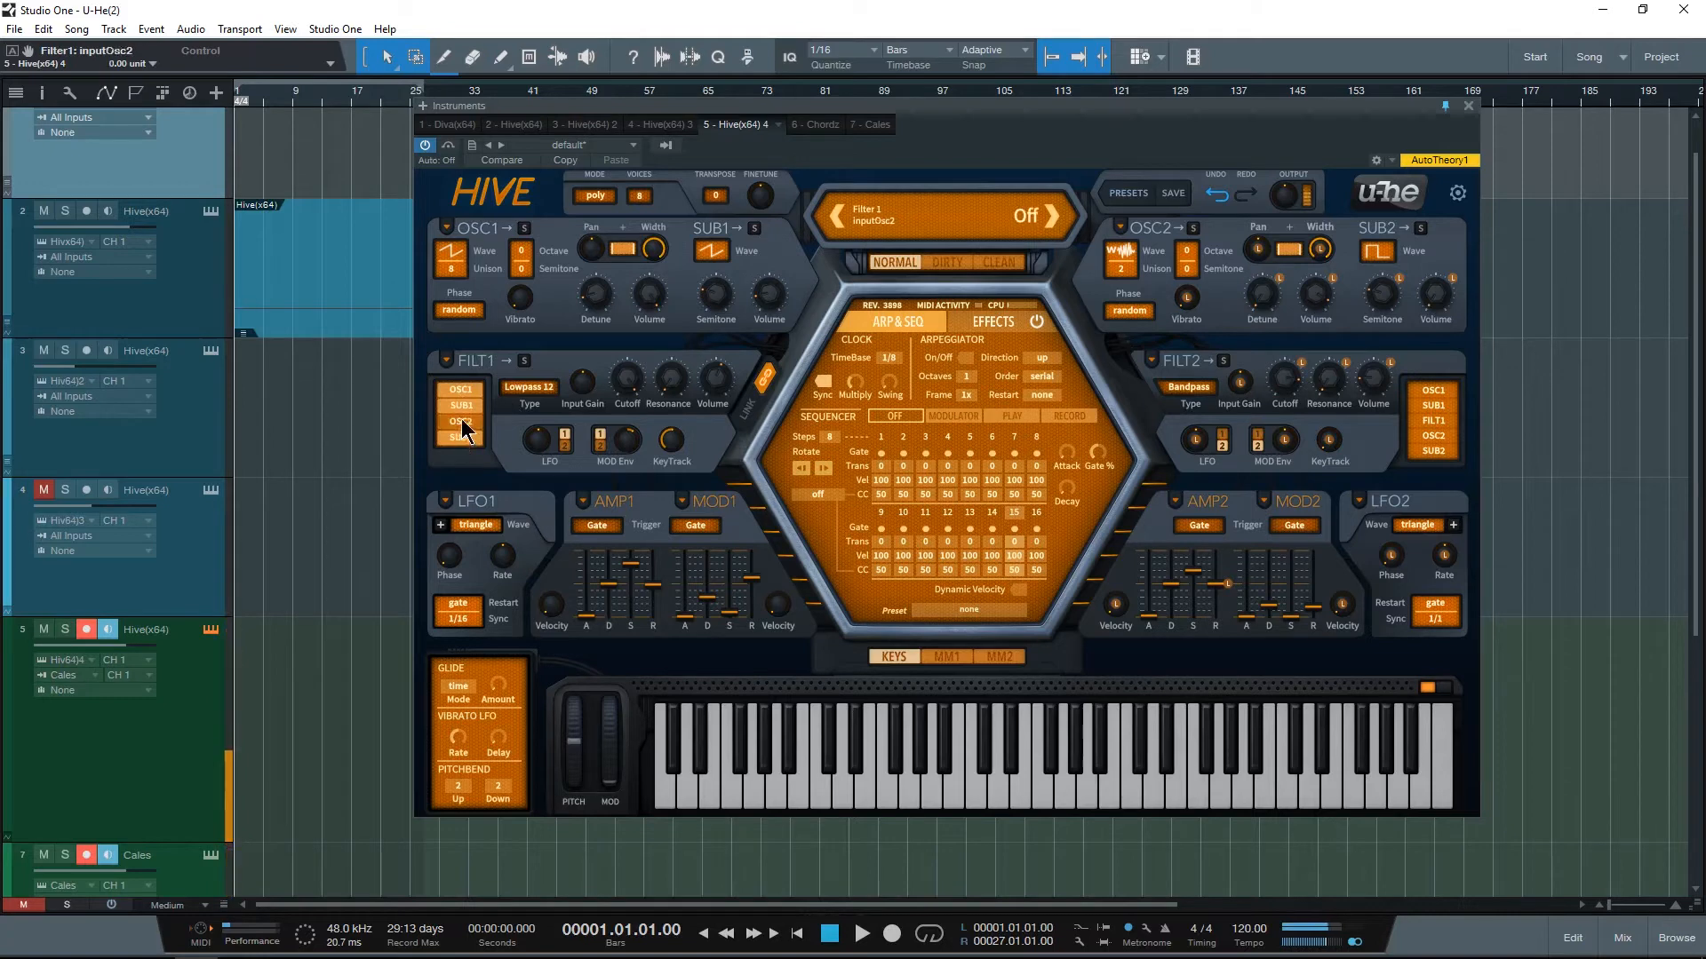
pyautogui.click(460, 421)
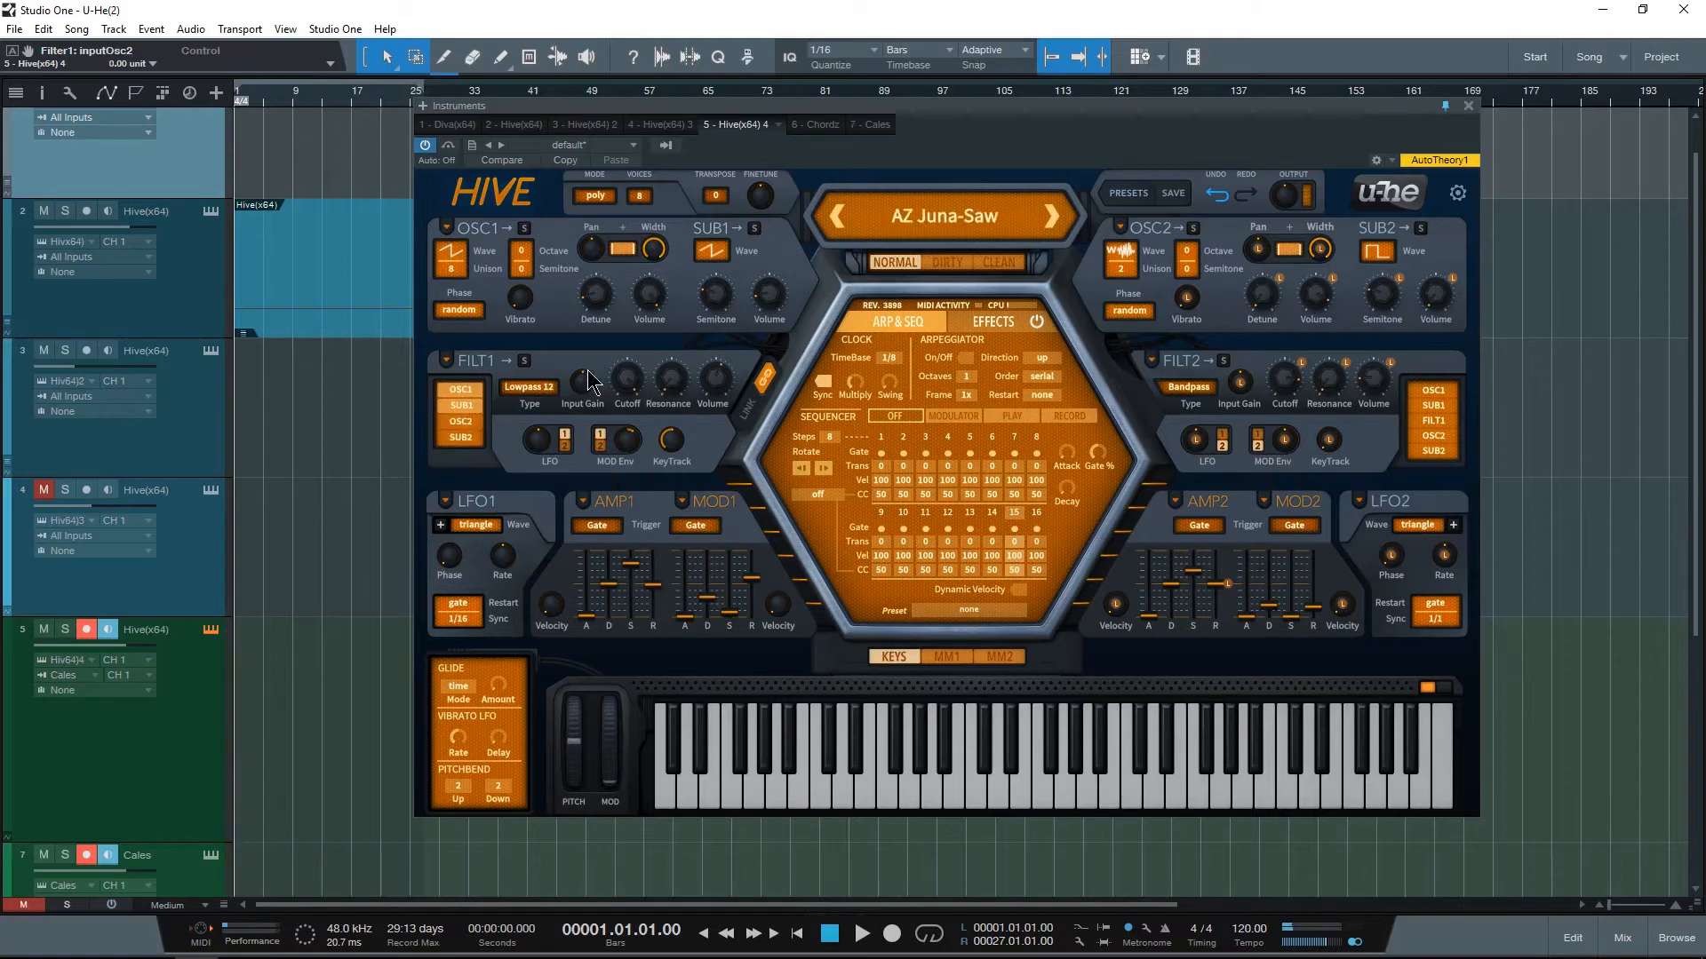
# Step: Check Filter 1's type choices, keeping Lowpass 12, and try the Filter 1 input of Filter 2
pyautogui.click(526, 389)
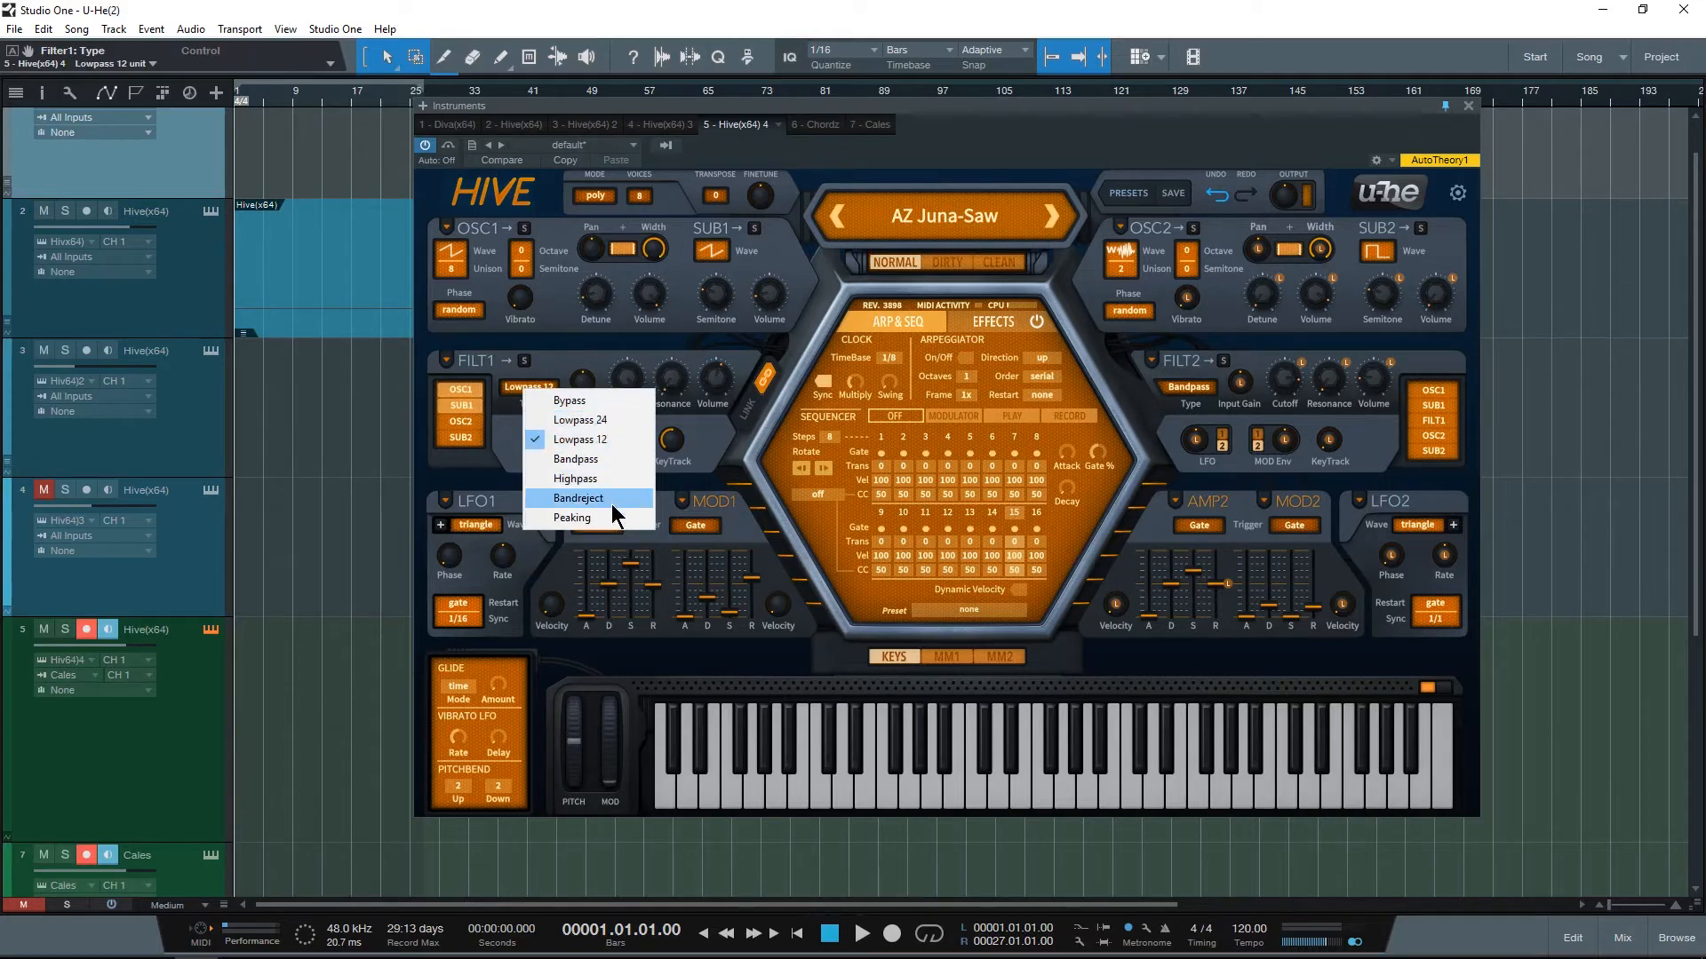
pyautogui.click(473, 461)
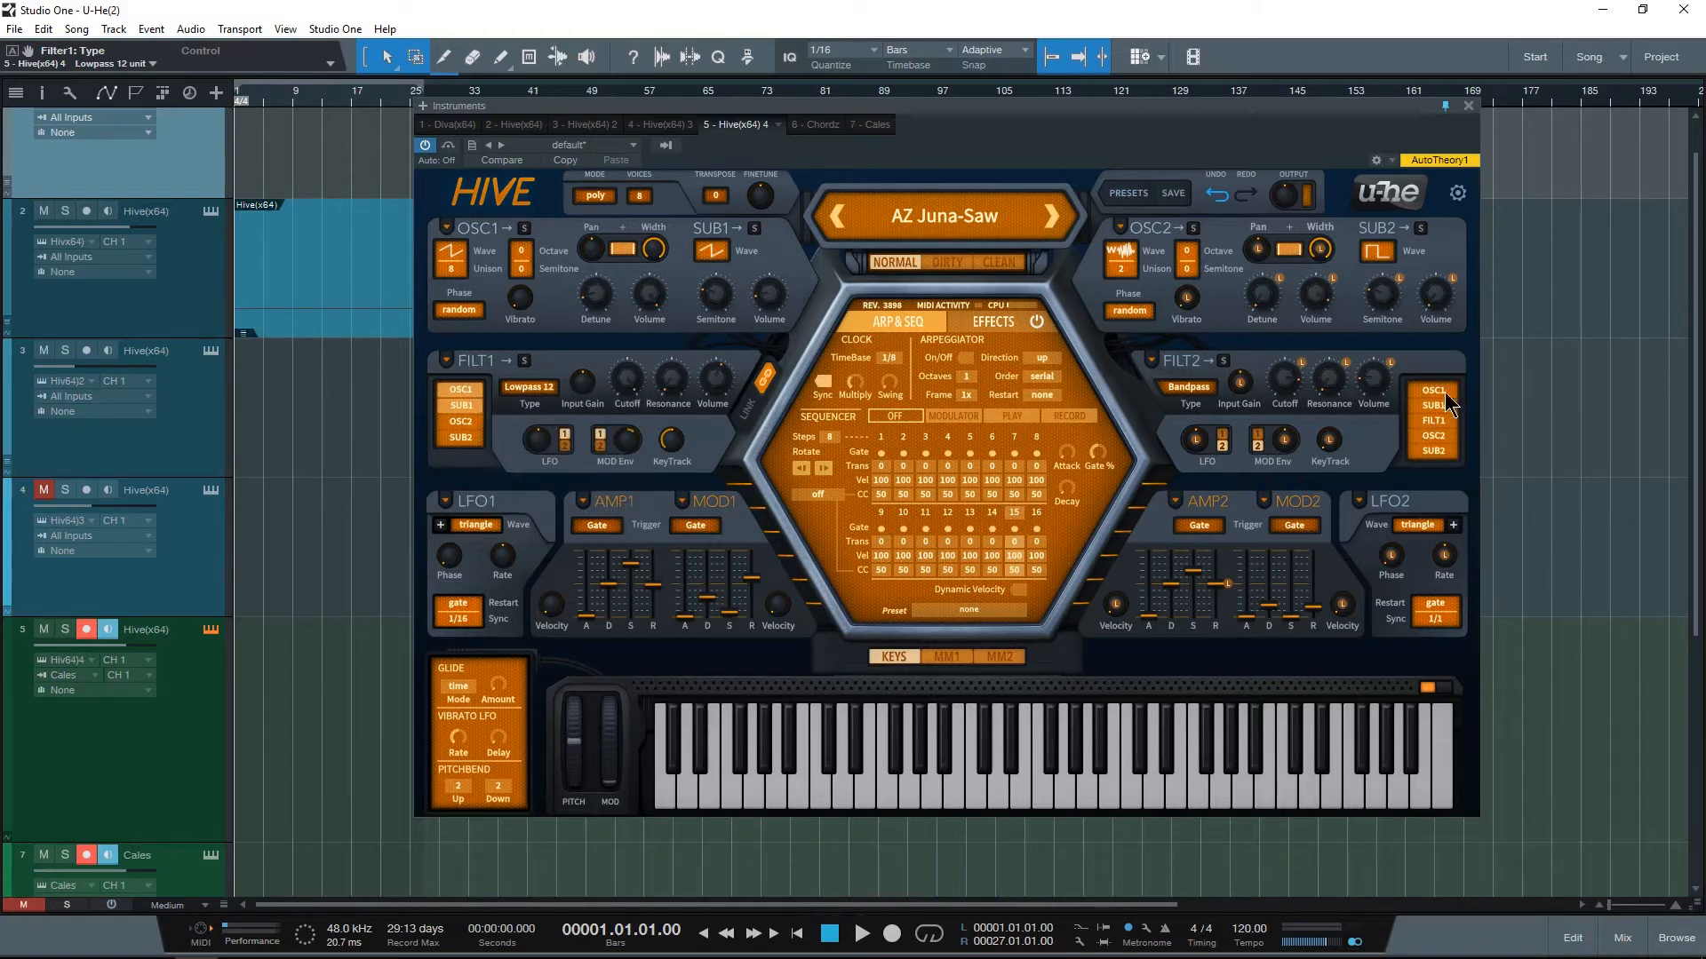
pyautogui.click(1436, 422)
# Step: Select LFO 2 as Filter 1's LFO source and try its modulation envelope selector, keeping envelope 1
pyautogui.click(565, 440)
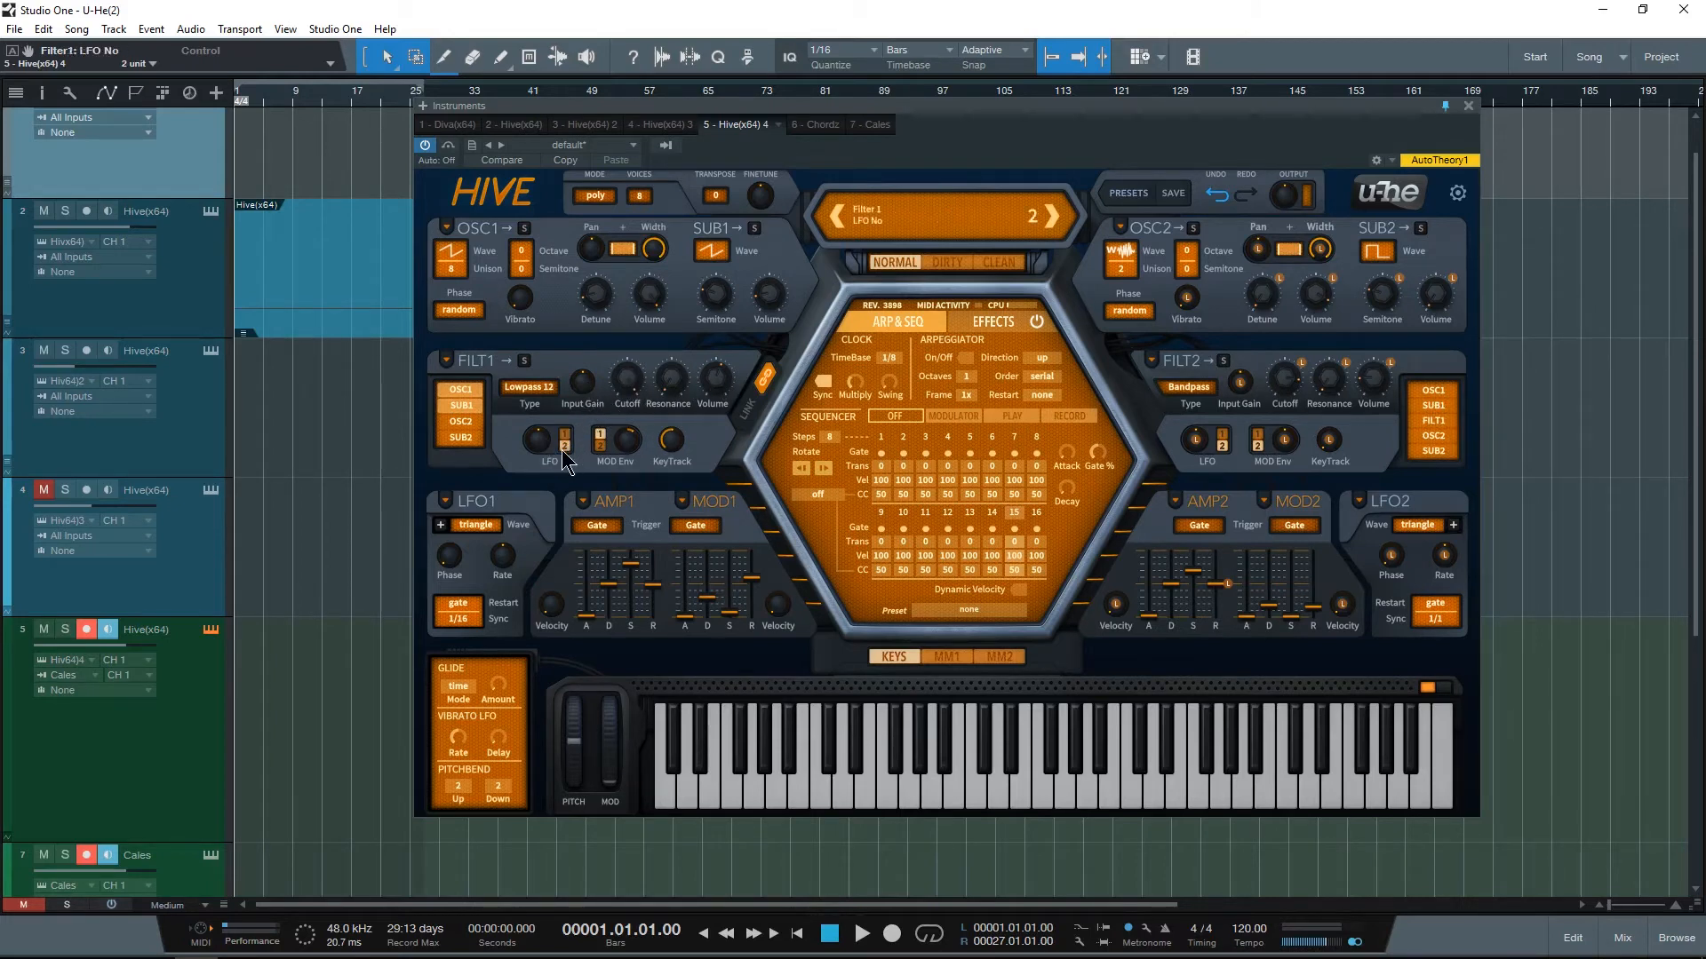
pyautogui.click(598, 430)
pyautogui.click(599, 433)
# Step: Examine LFO 1's waveform, phase and restart options, keeping the triangle wave and gate restart
pyautogui.click(480, 525)
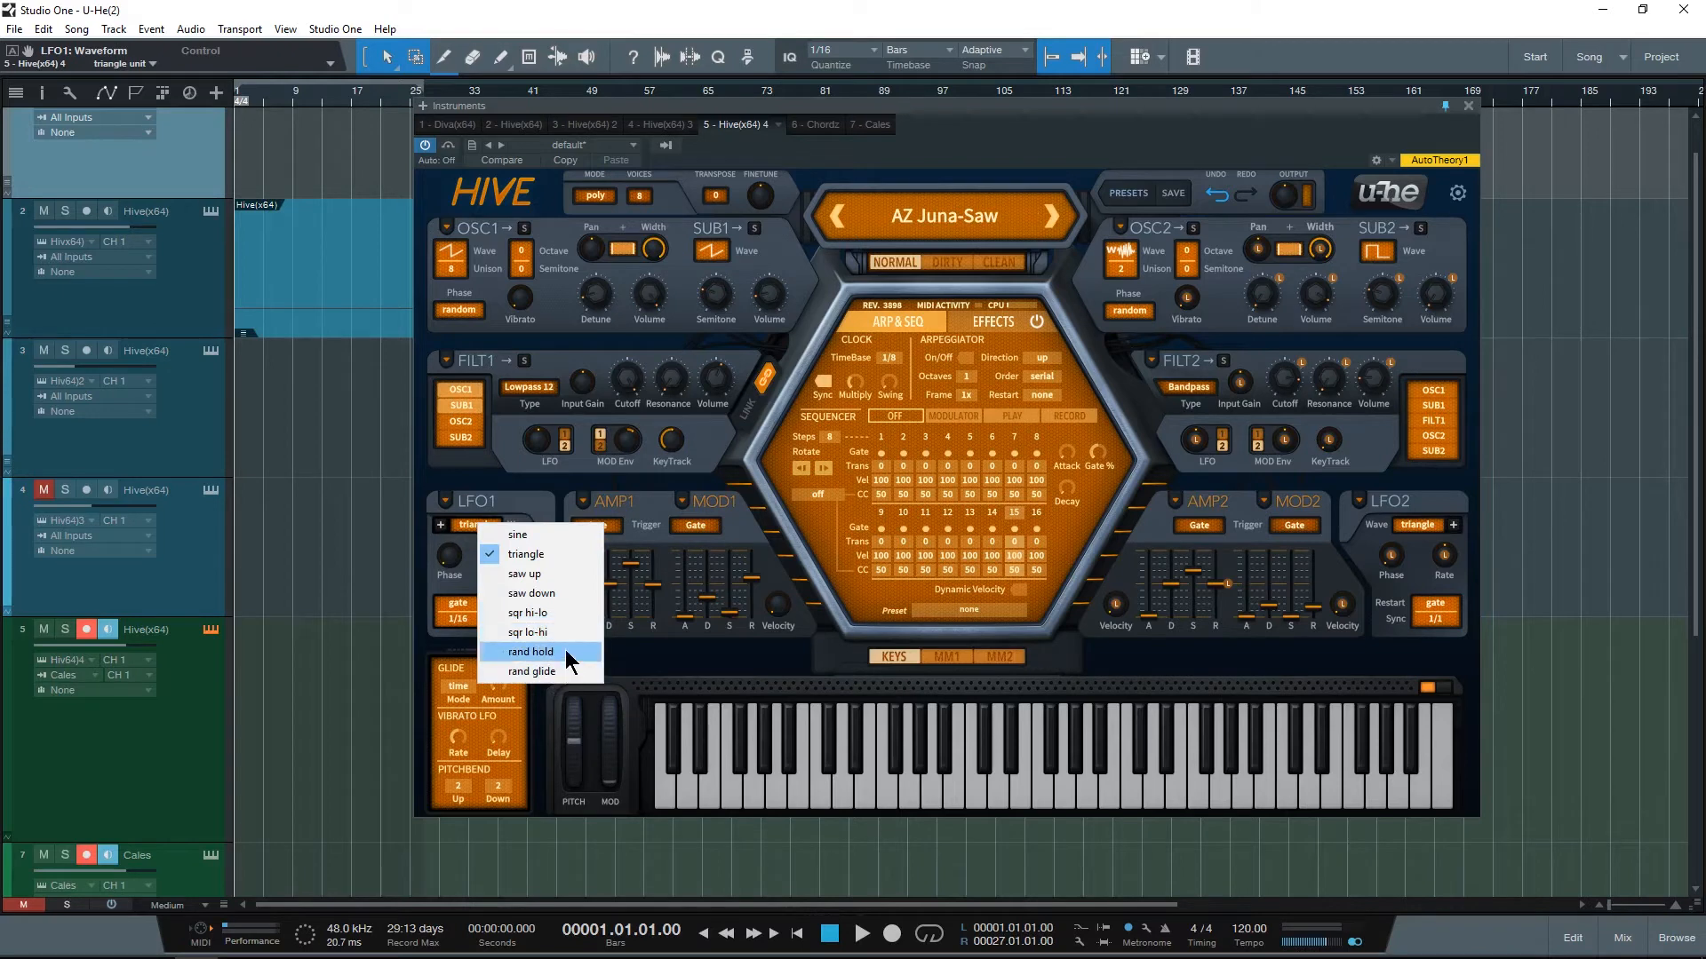
pyautogui.click(448, 555)
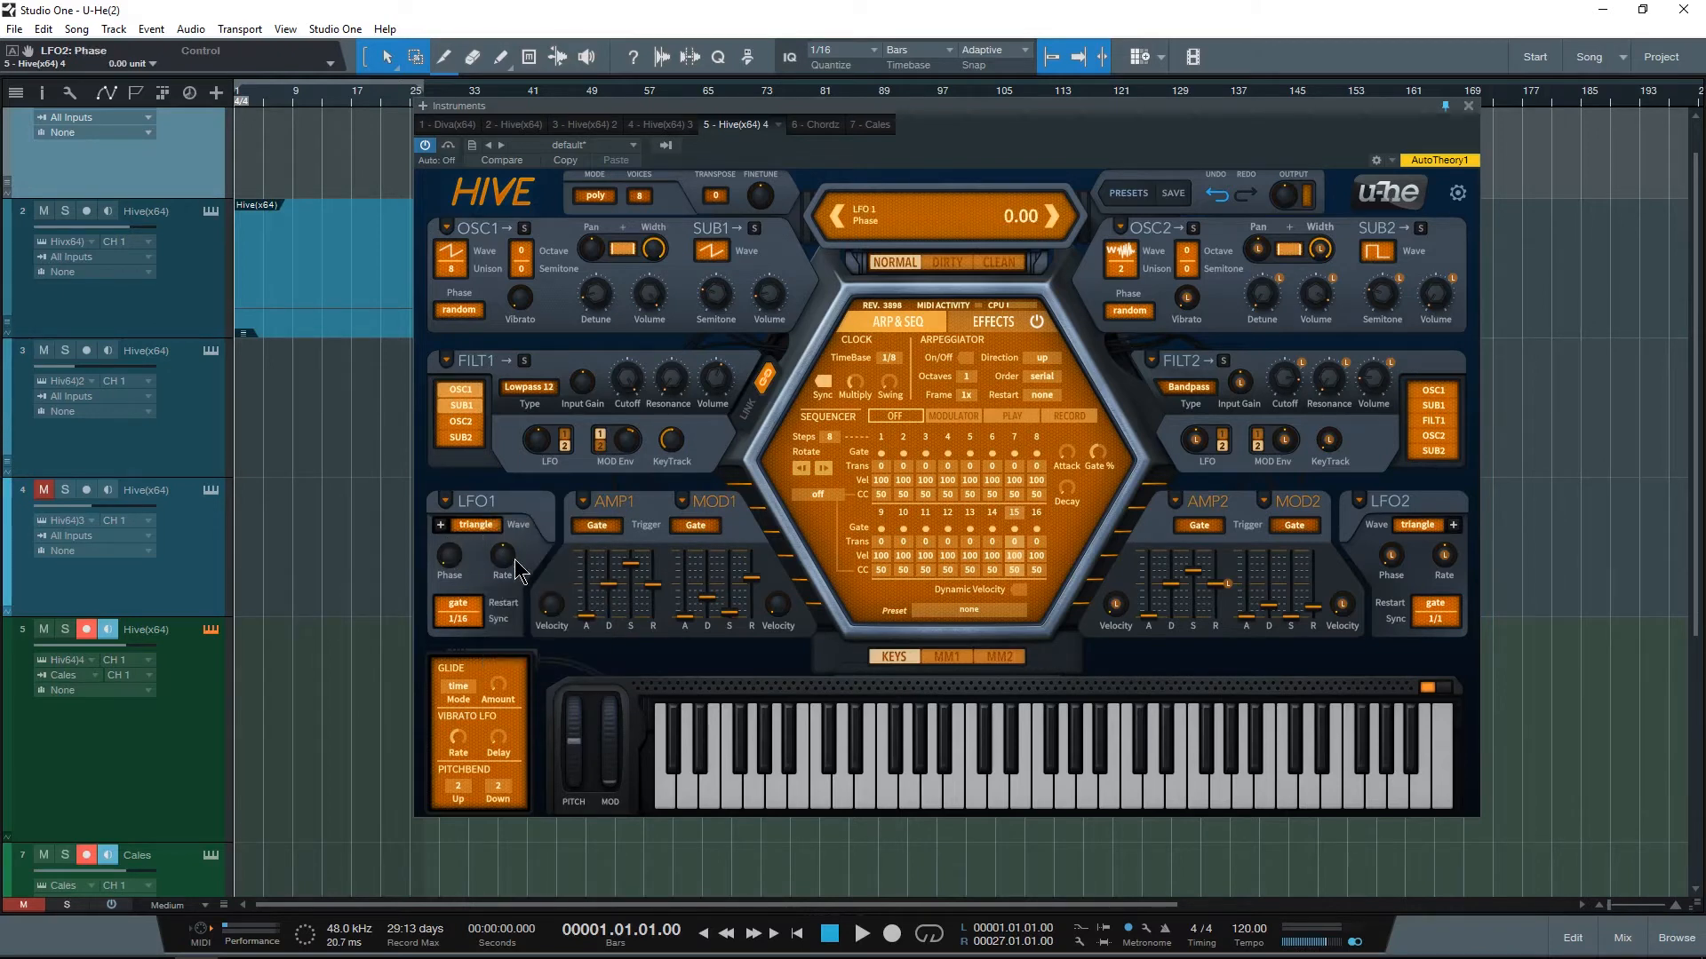
pyautogui.click(461, 604)
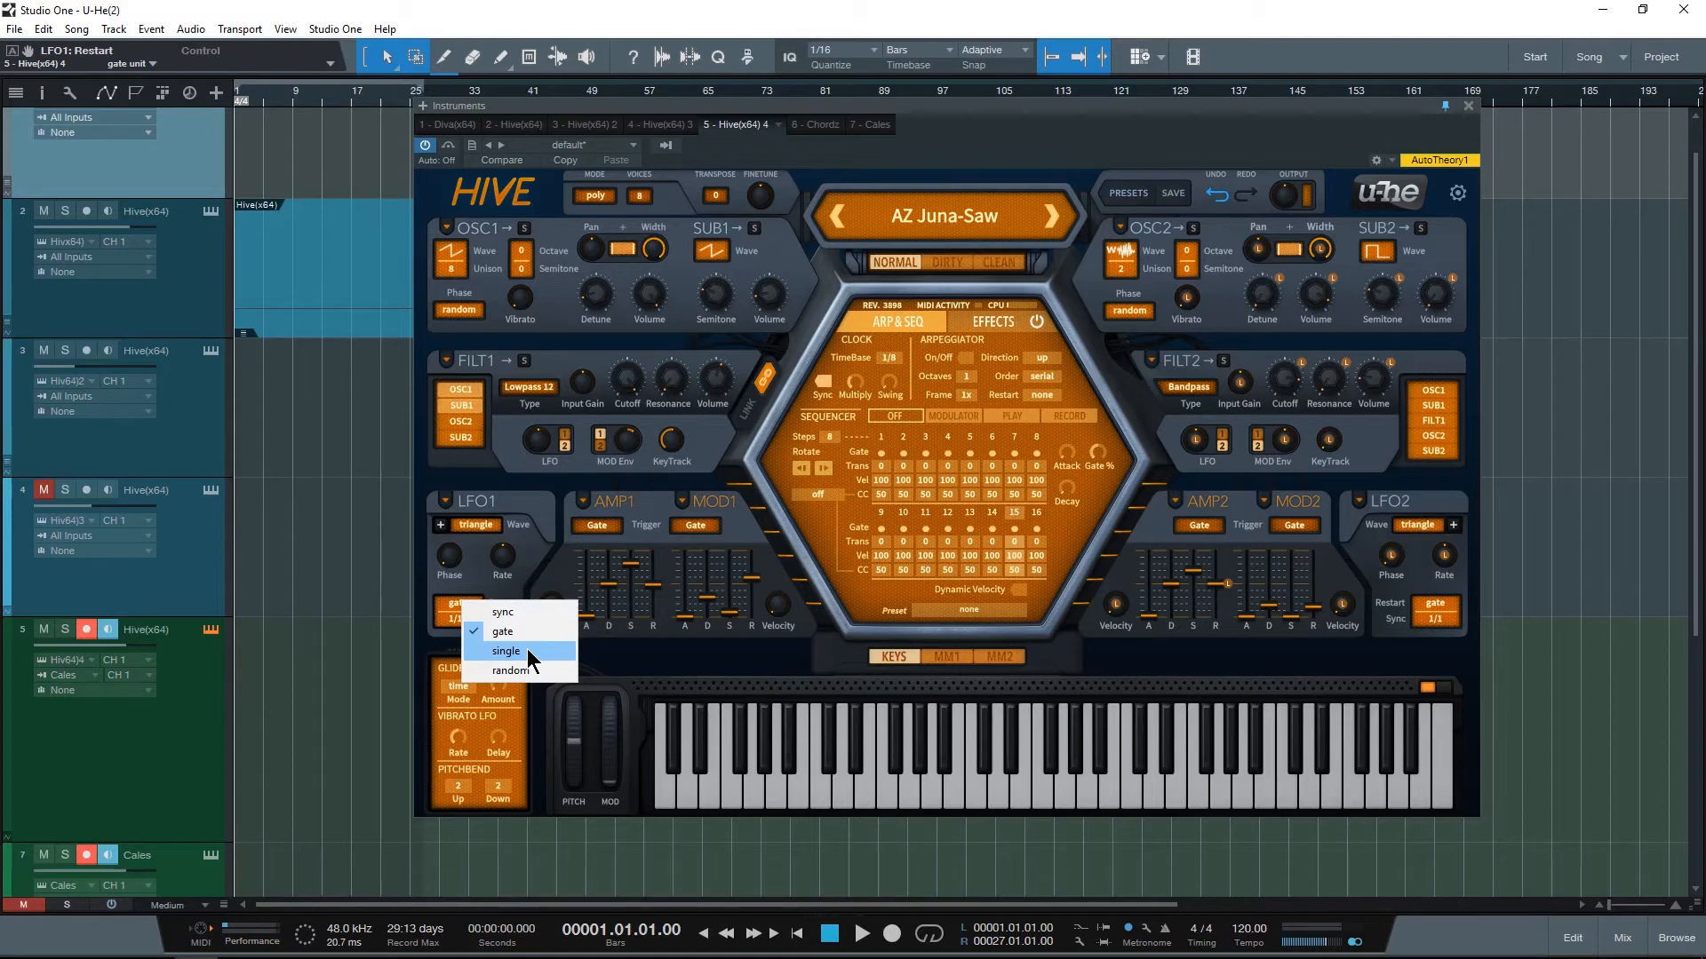
pyautogui.click(537, 571)
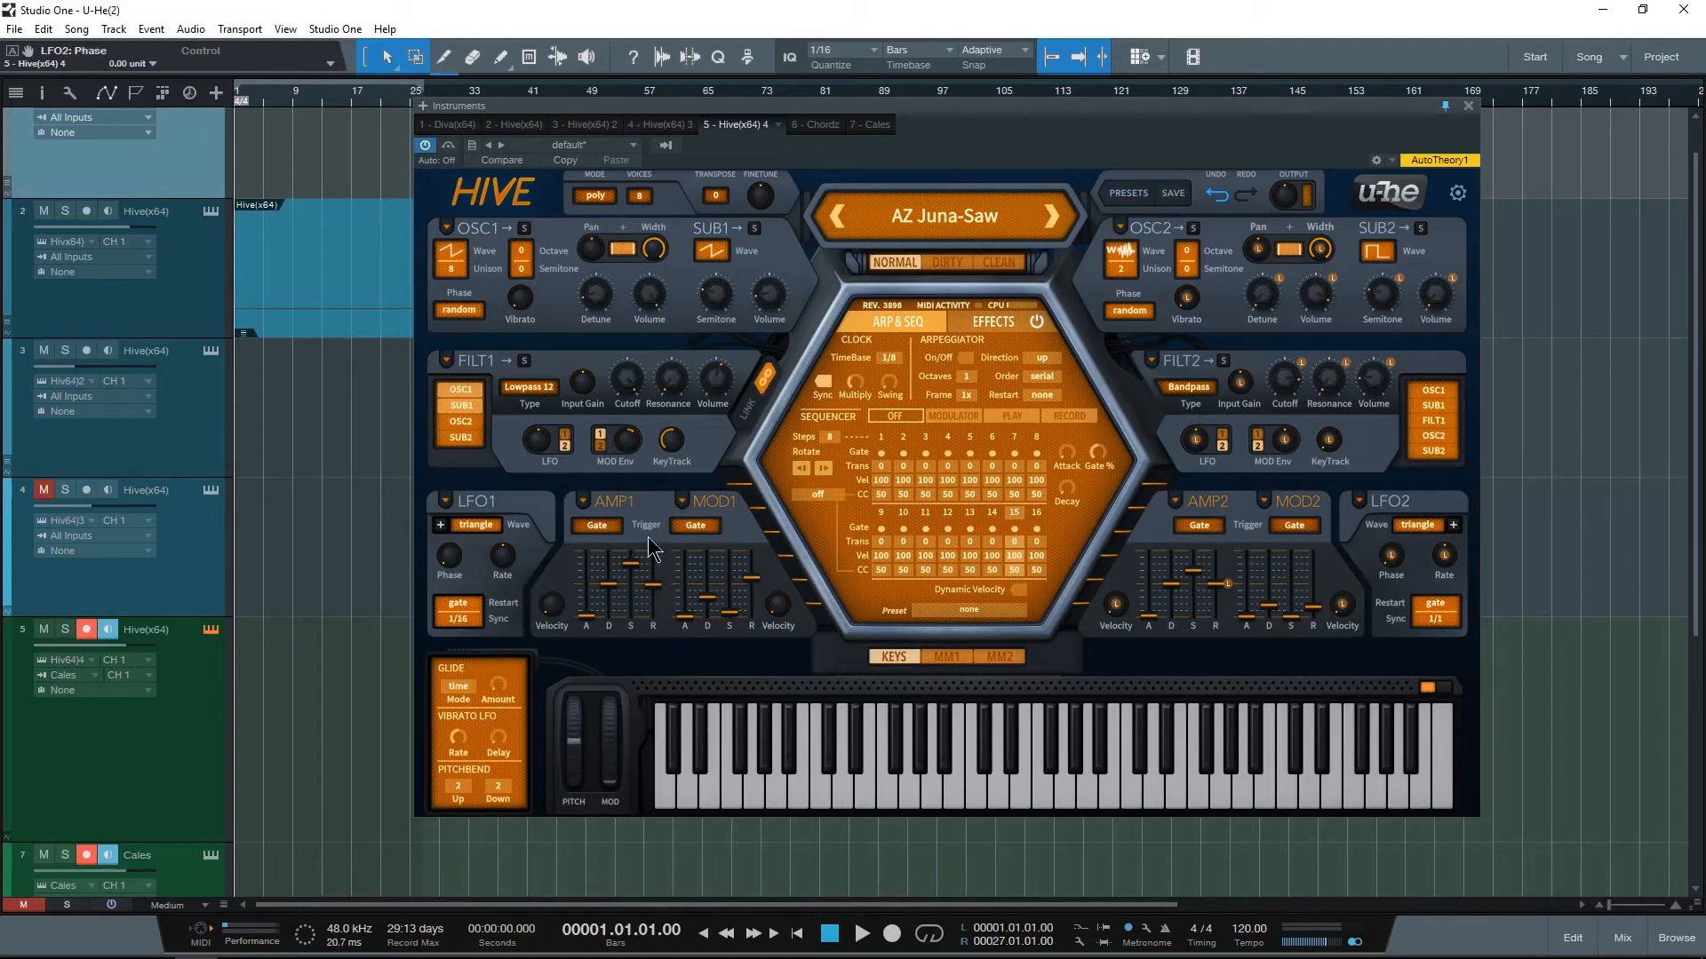
# Step: Check Amp 1's trigger choices, keeping Gate, and adjust the sustain and release levels of the Amp 1 and Mod 1 envelopes
pyautogui.click(594, 525)
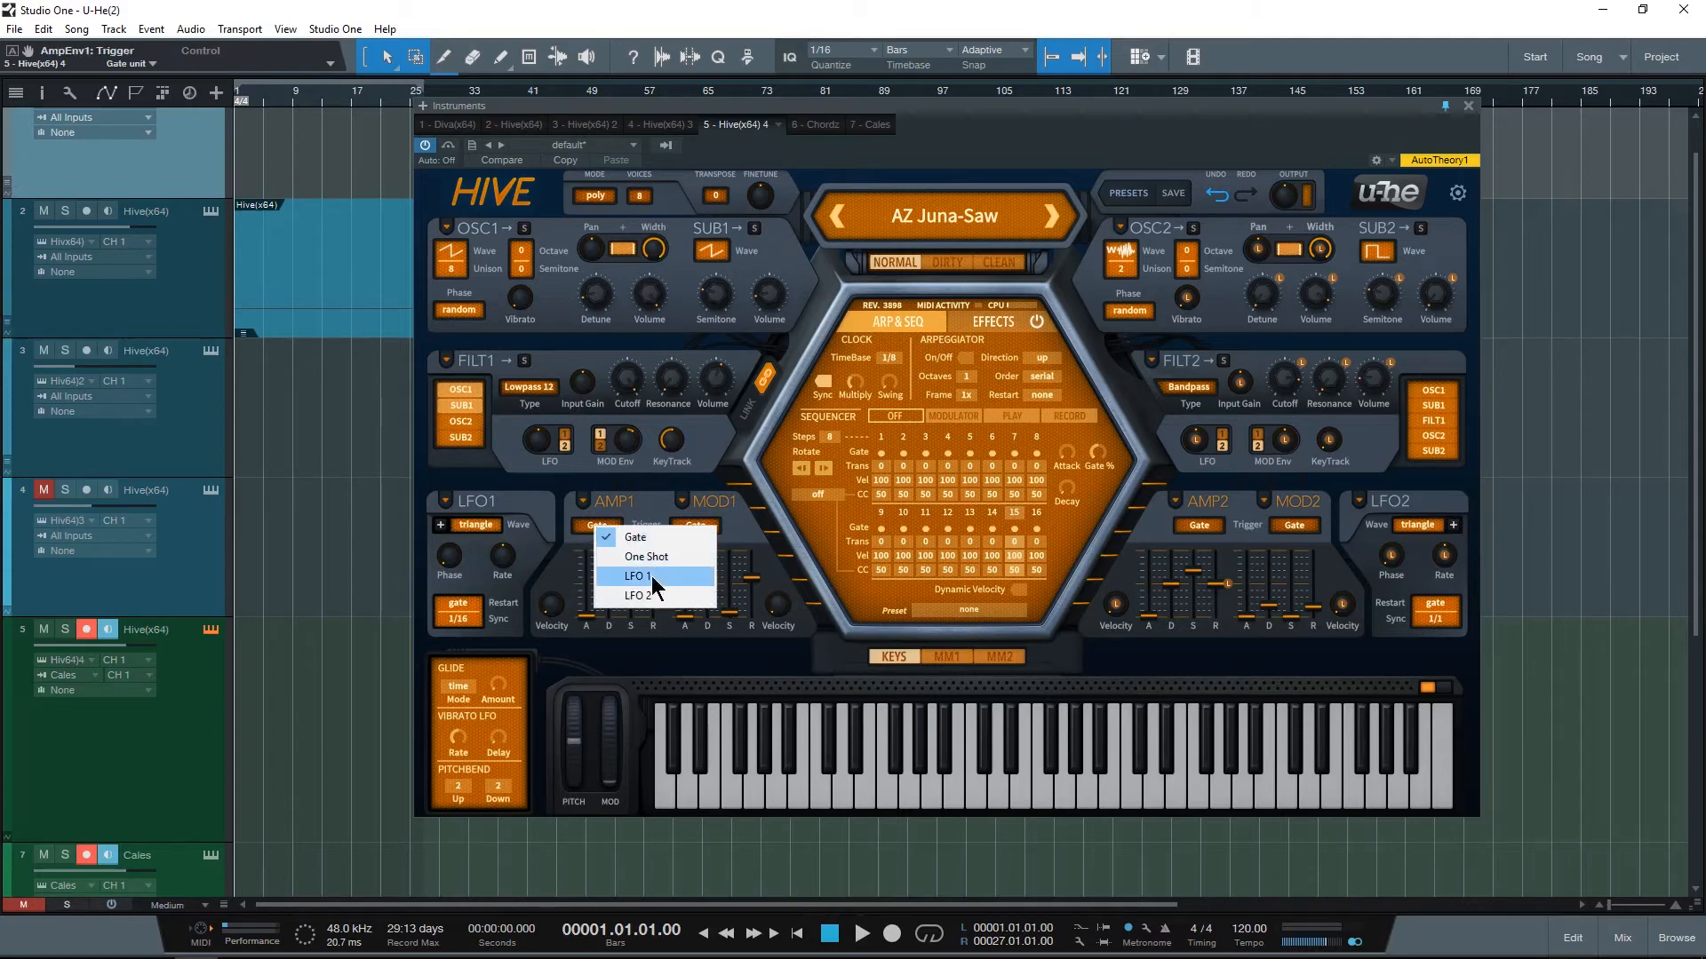
pyautogui.click(594, 541)
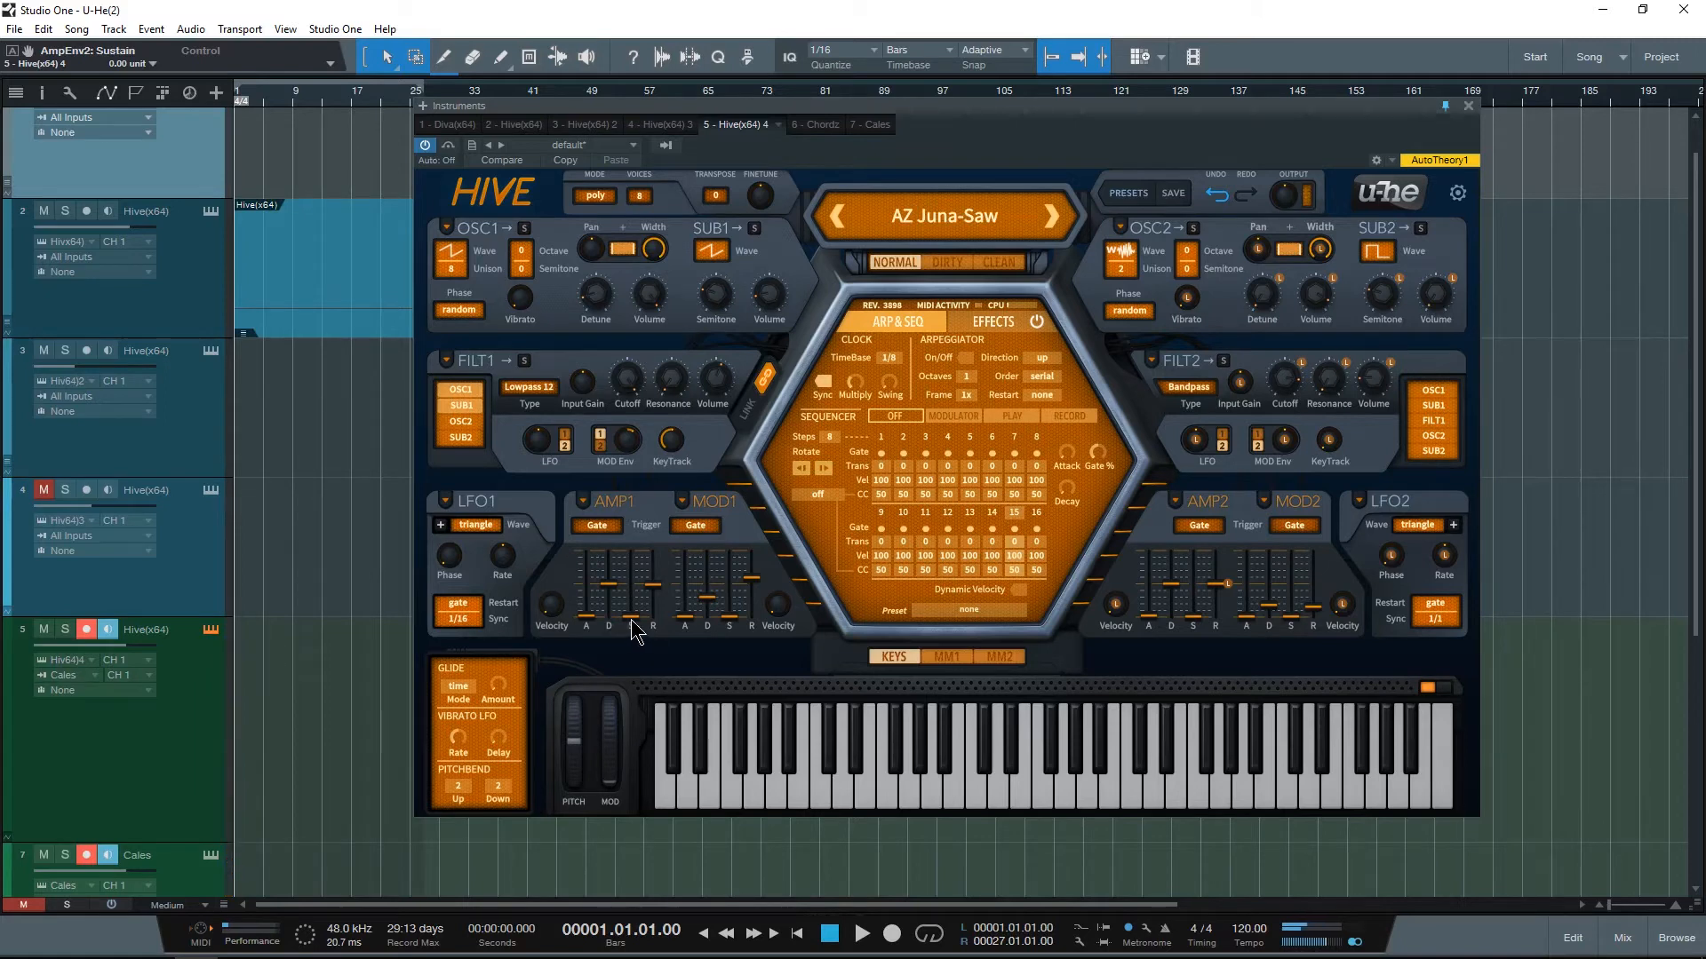
pyautogui.moveTo(630, 619); pyautogui.dragTo(631, 577)
pyautogui.moveTo(729, 618); pyautogui.dragTo(760, 677)
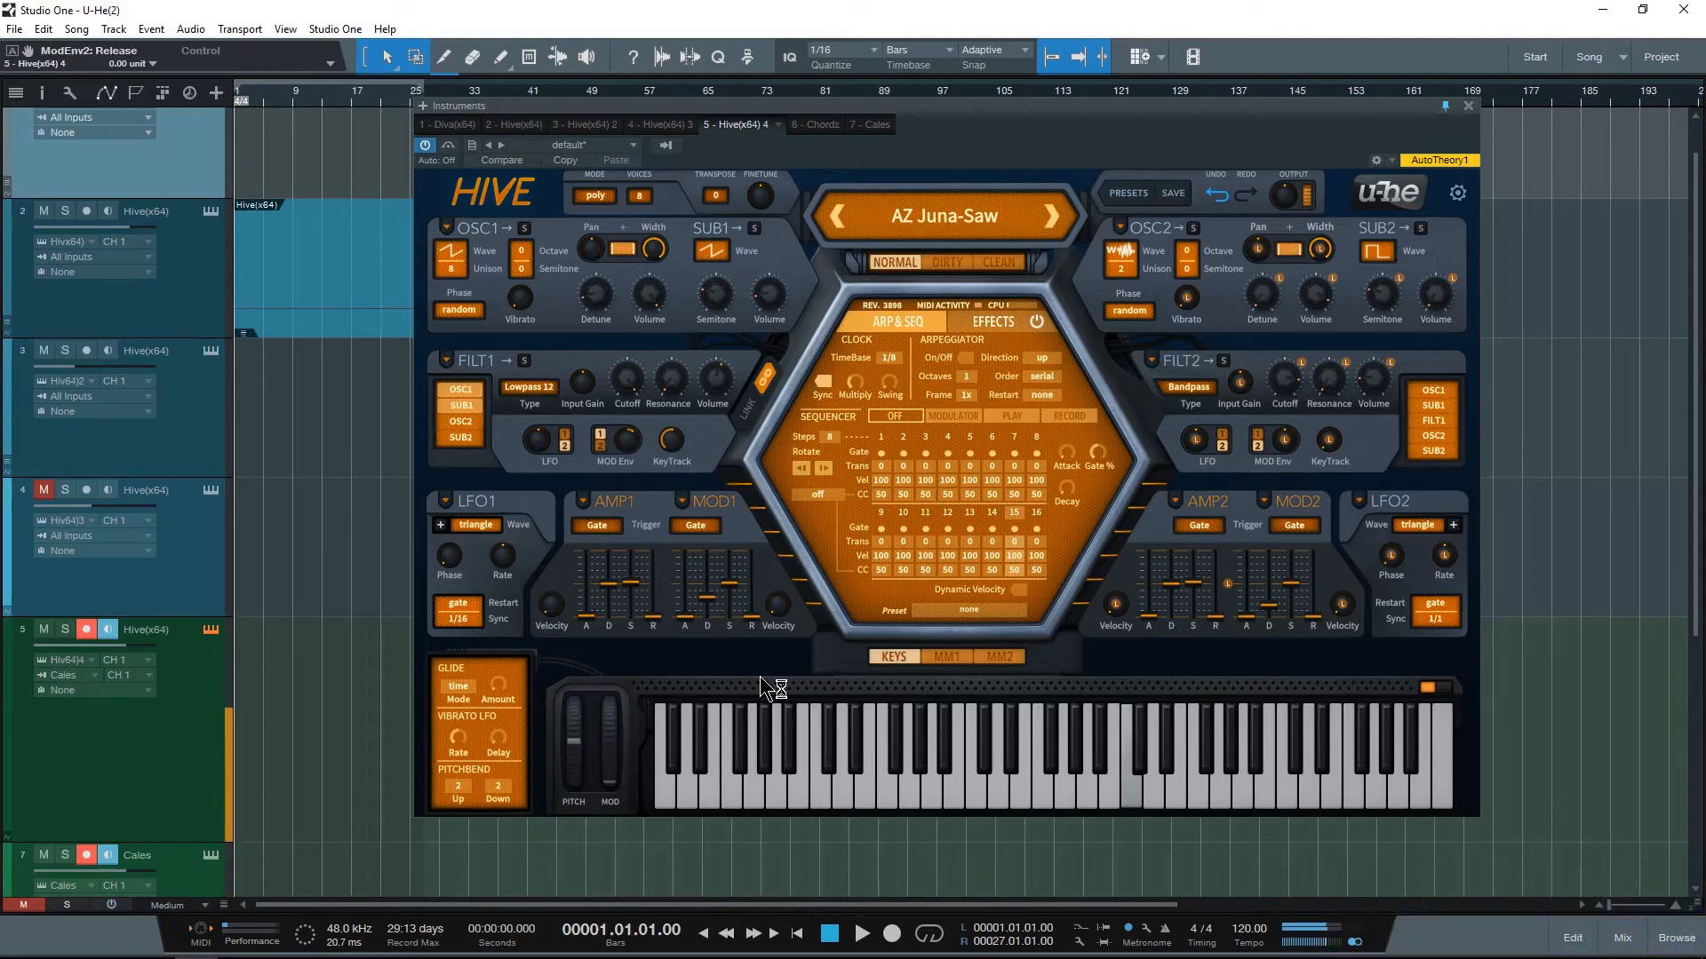
pyautogui.moveTo(656, 615); pyautogui.dragTo(657, 575)
pyautogui.moveTo(749, 617); pyautogui.dragTo(639, 620)
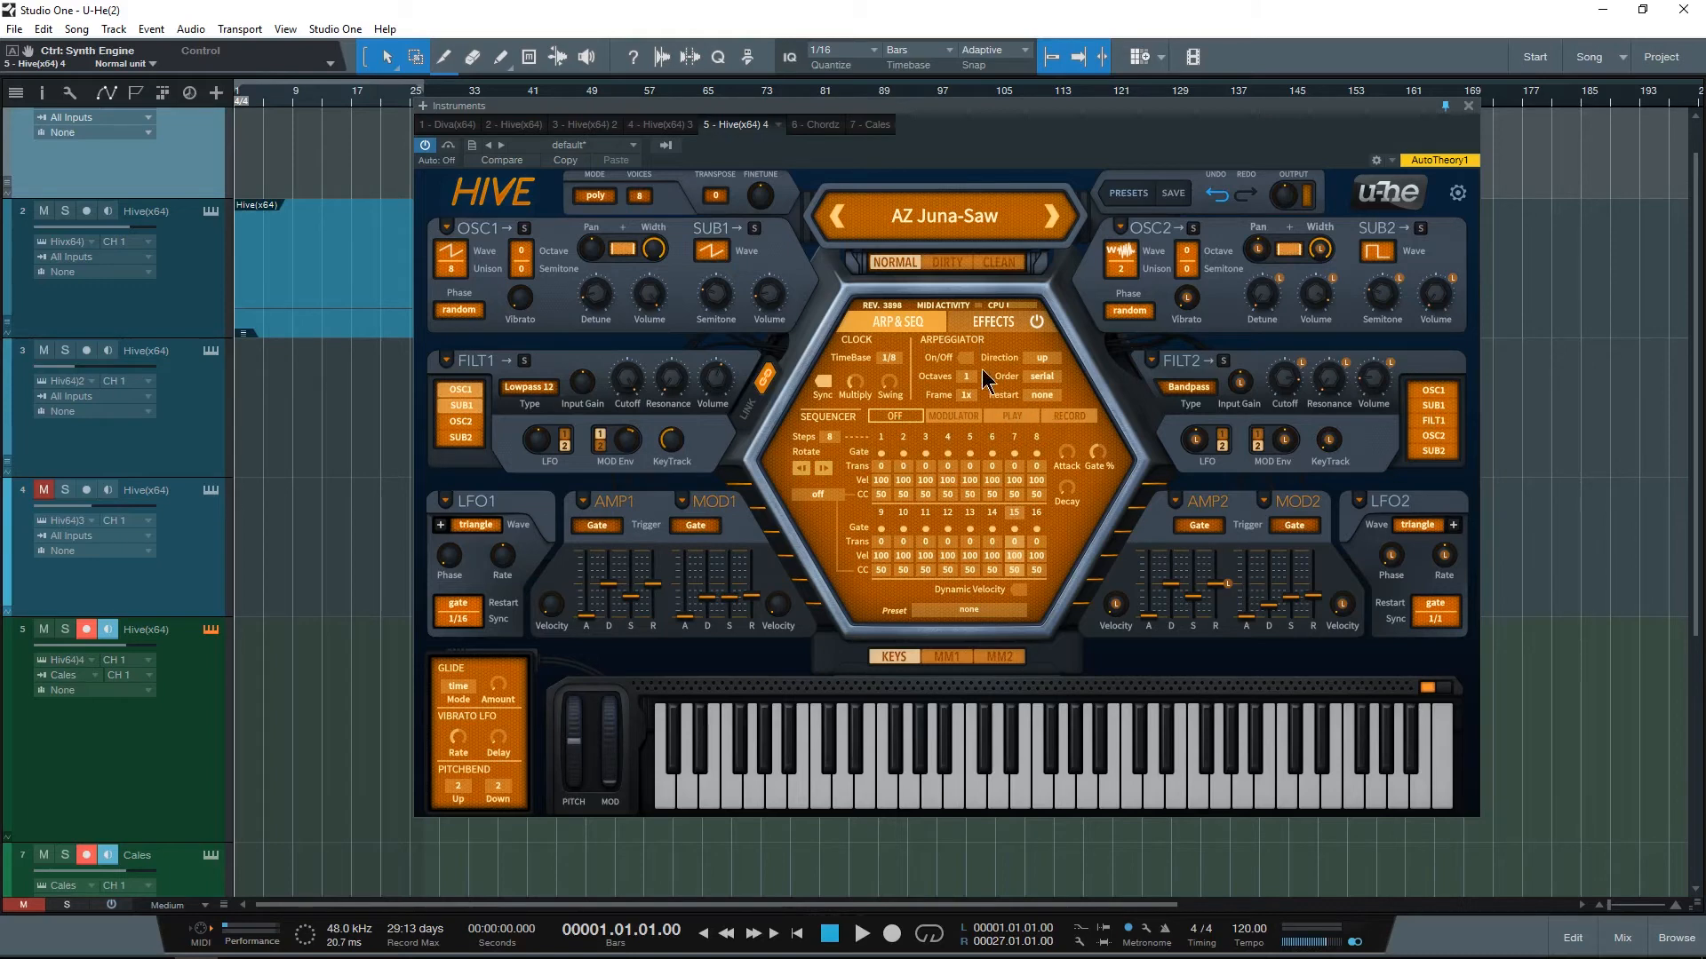
# Step: Glance at the effects page and audition the sequencer presets 01 Basic Acid Arp, 04 Skipping and 05 Interrupted in turn
pyautogui.click(975, 322)
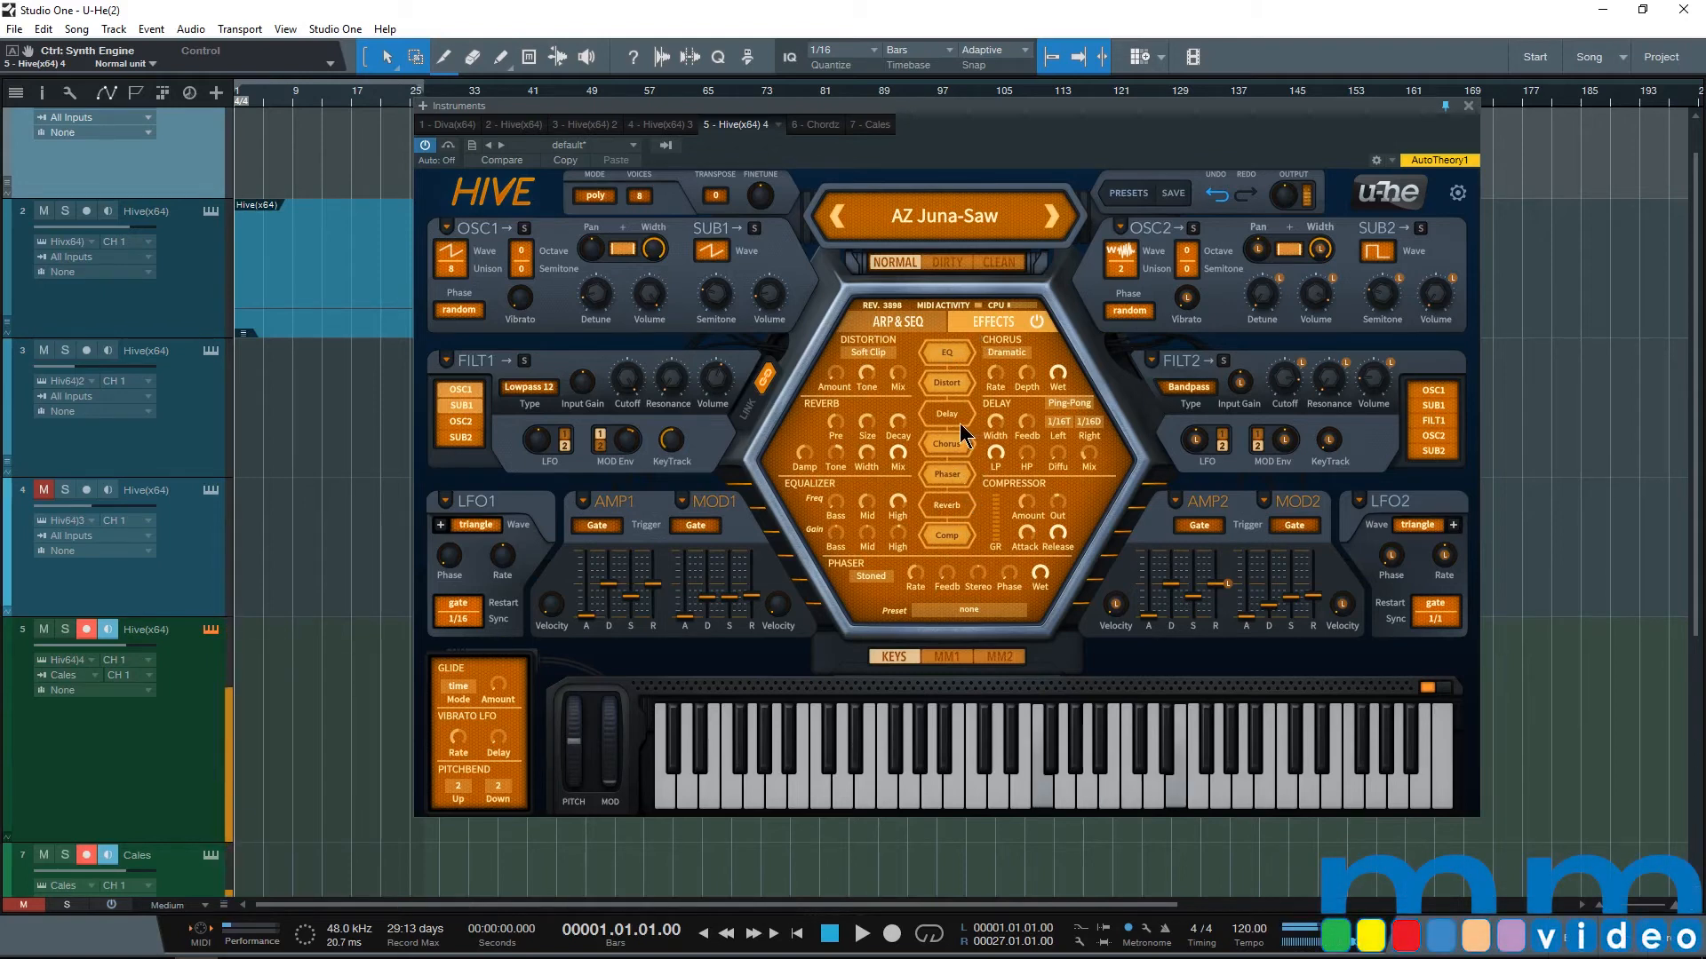
pyautogui.click(921, 322)
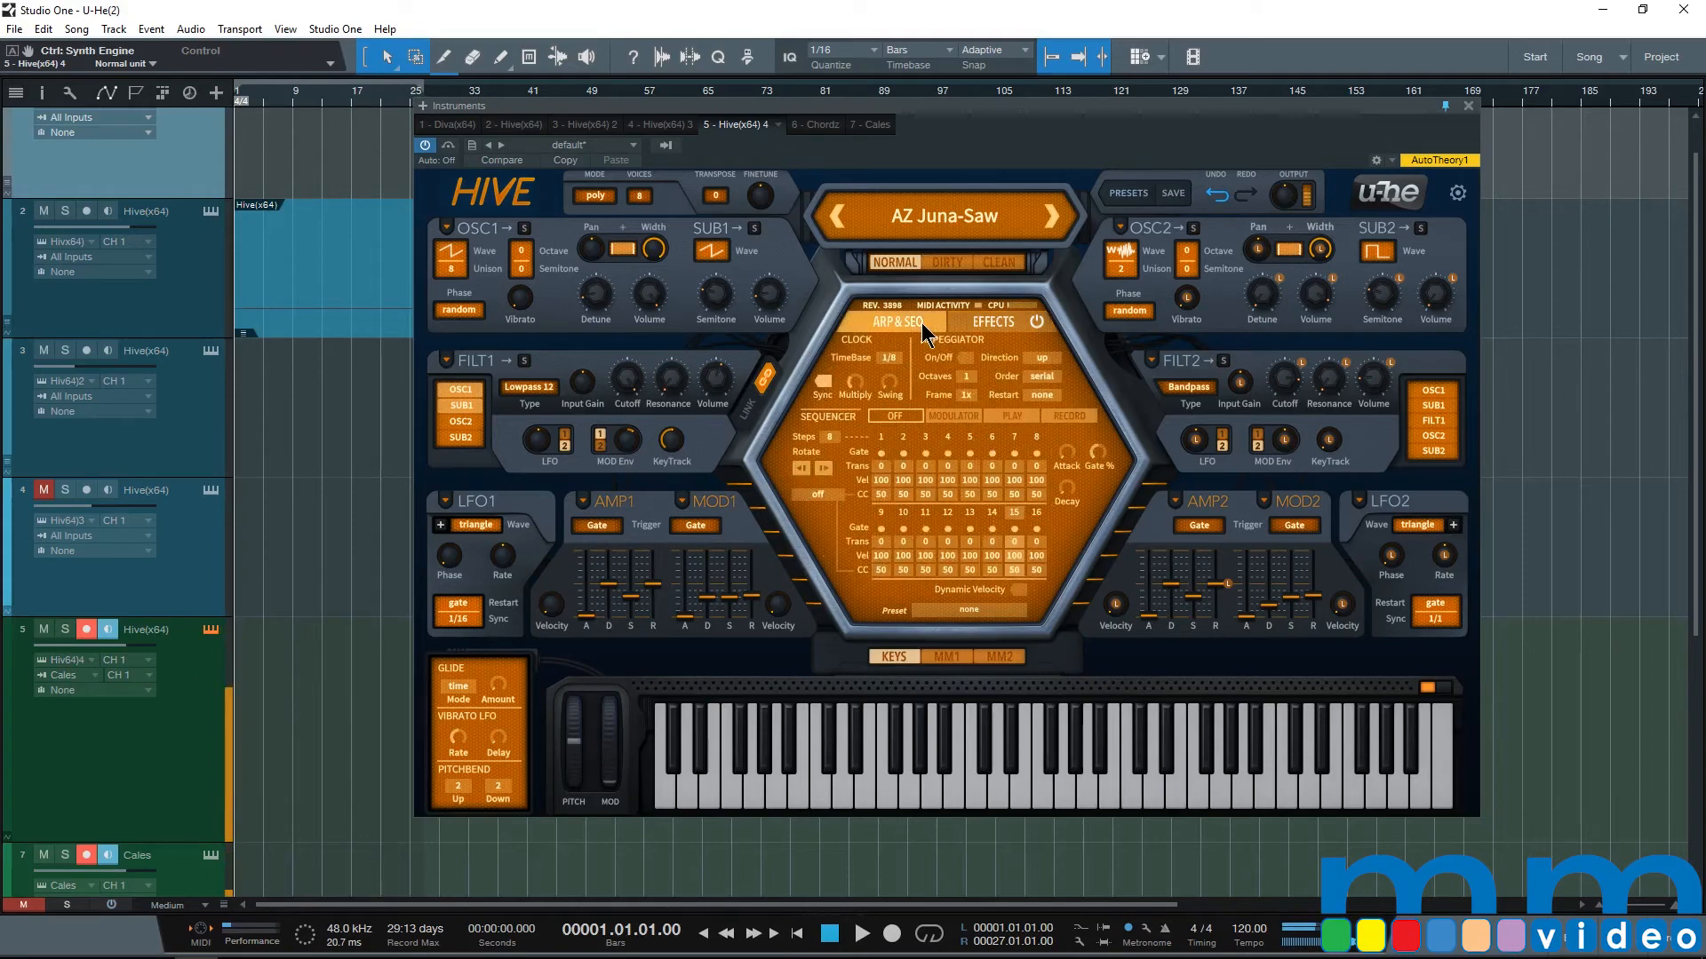
pyautogui.click(956, 609)
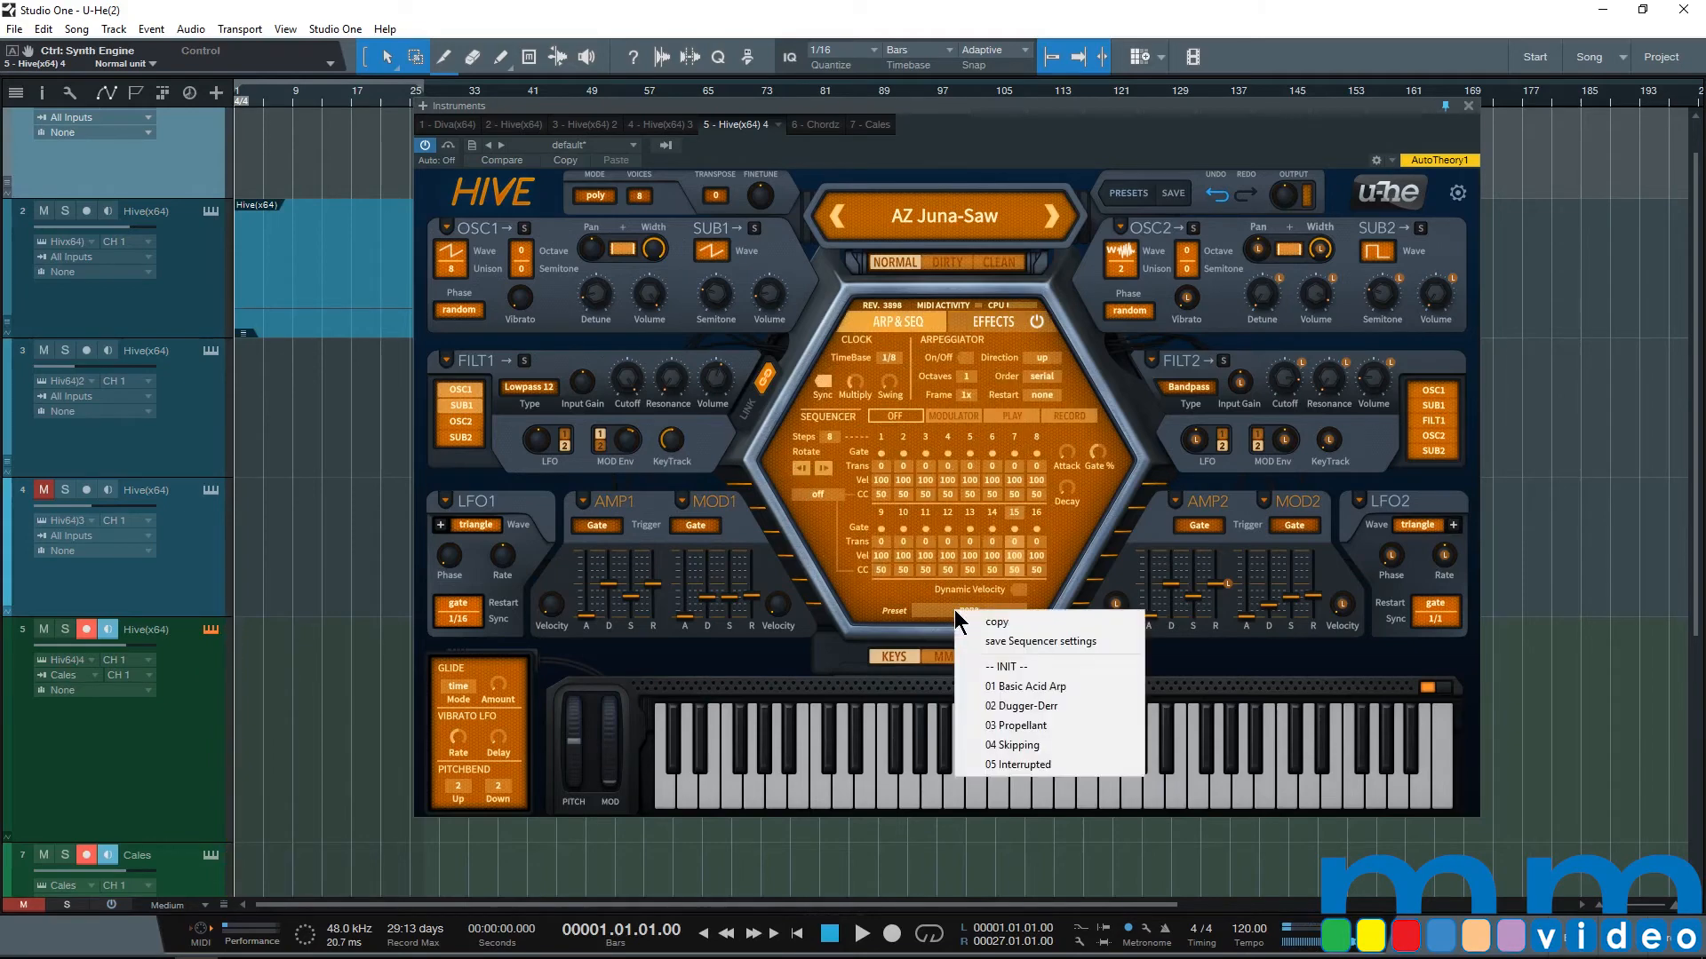
pyautogui.click(1052, 688)
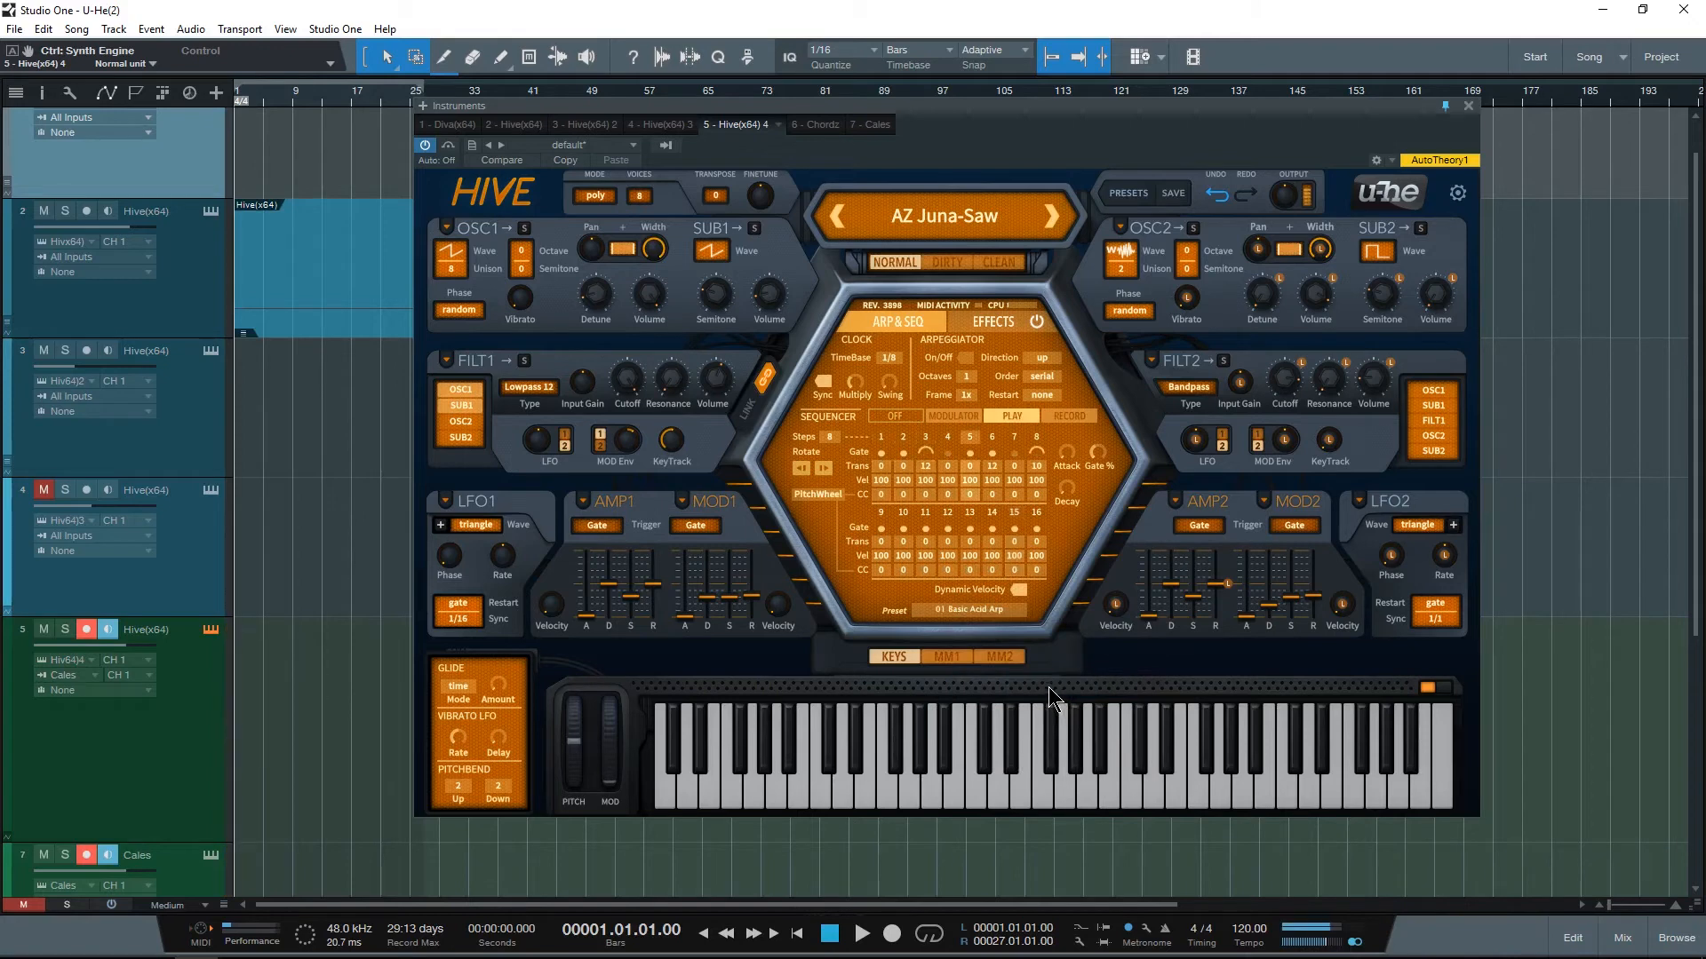
pyautogui.click(979, 610)
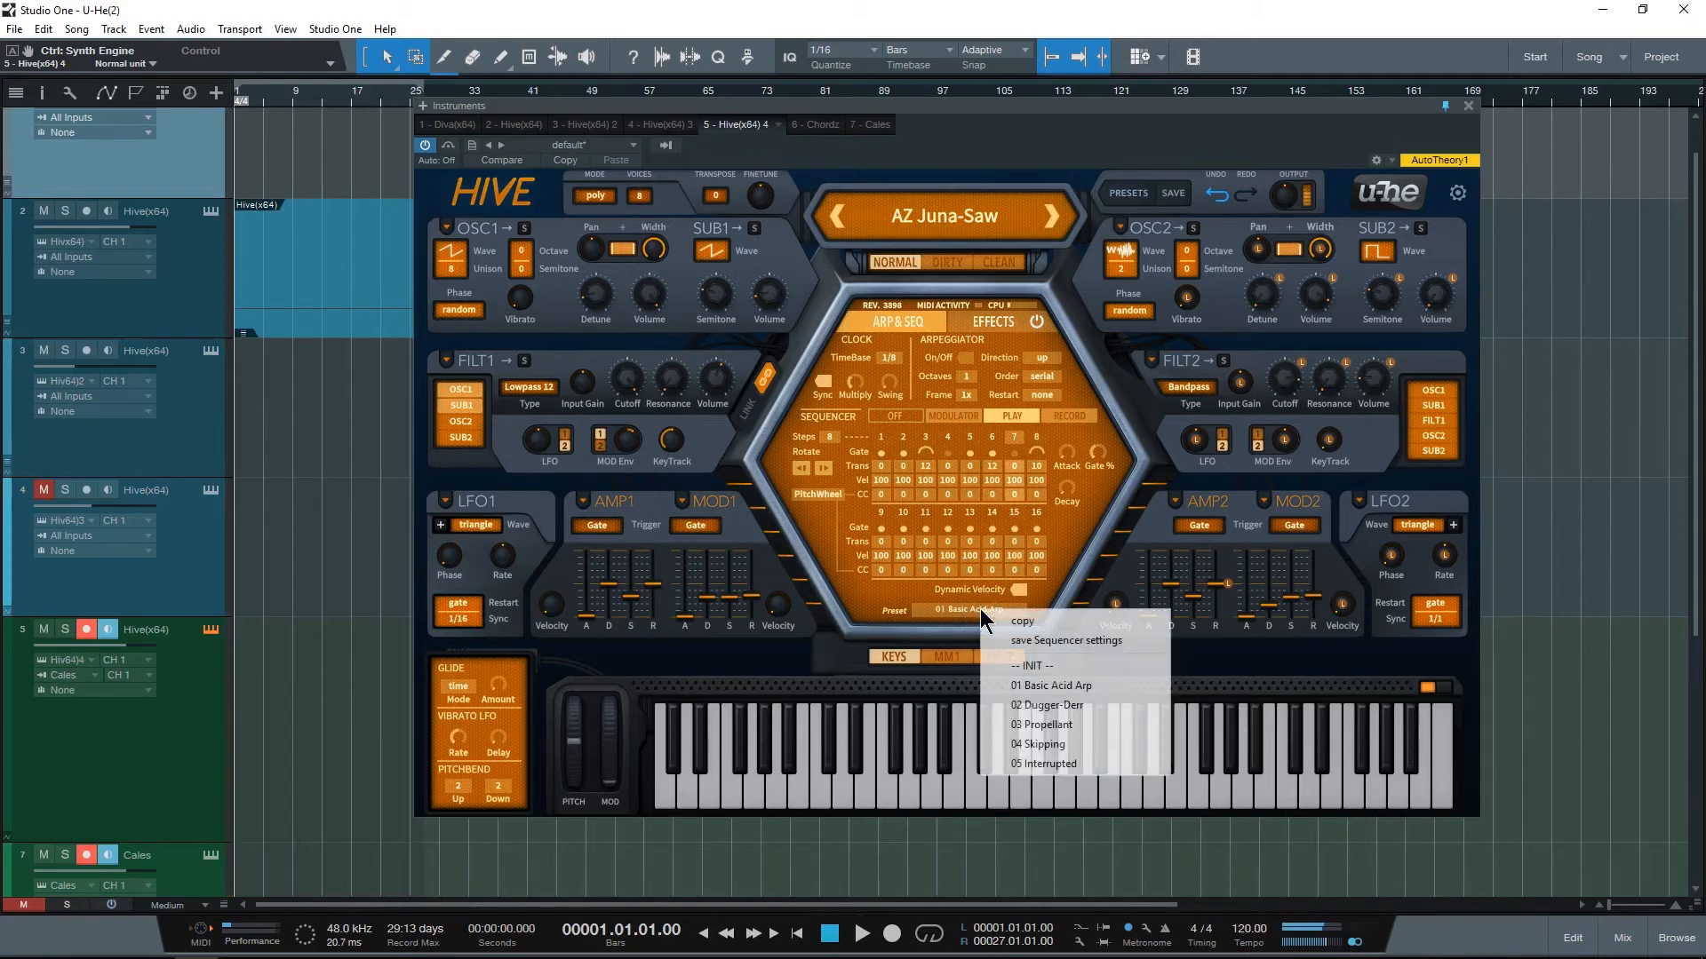
pyautogui.click(1061, 746)
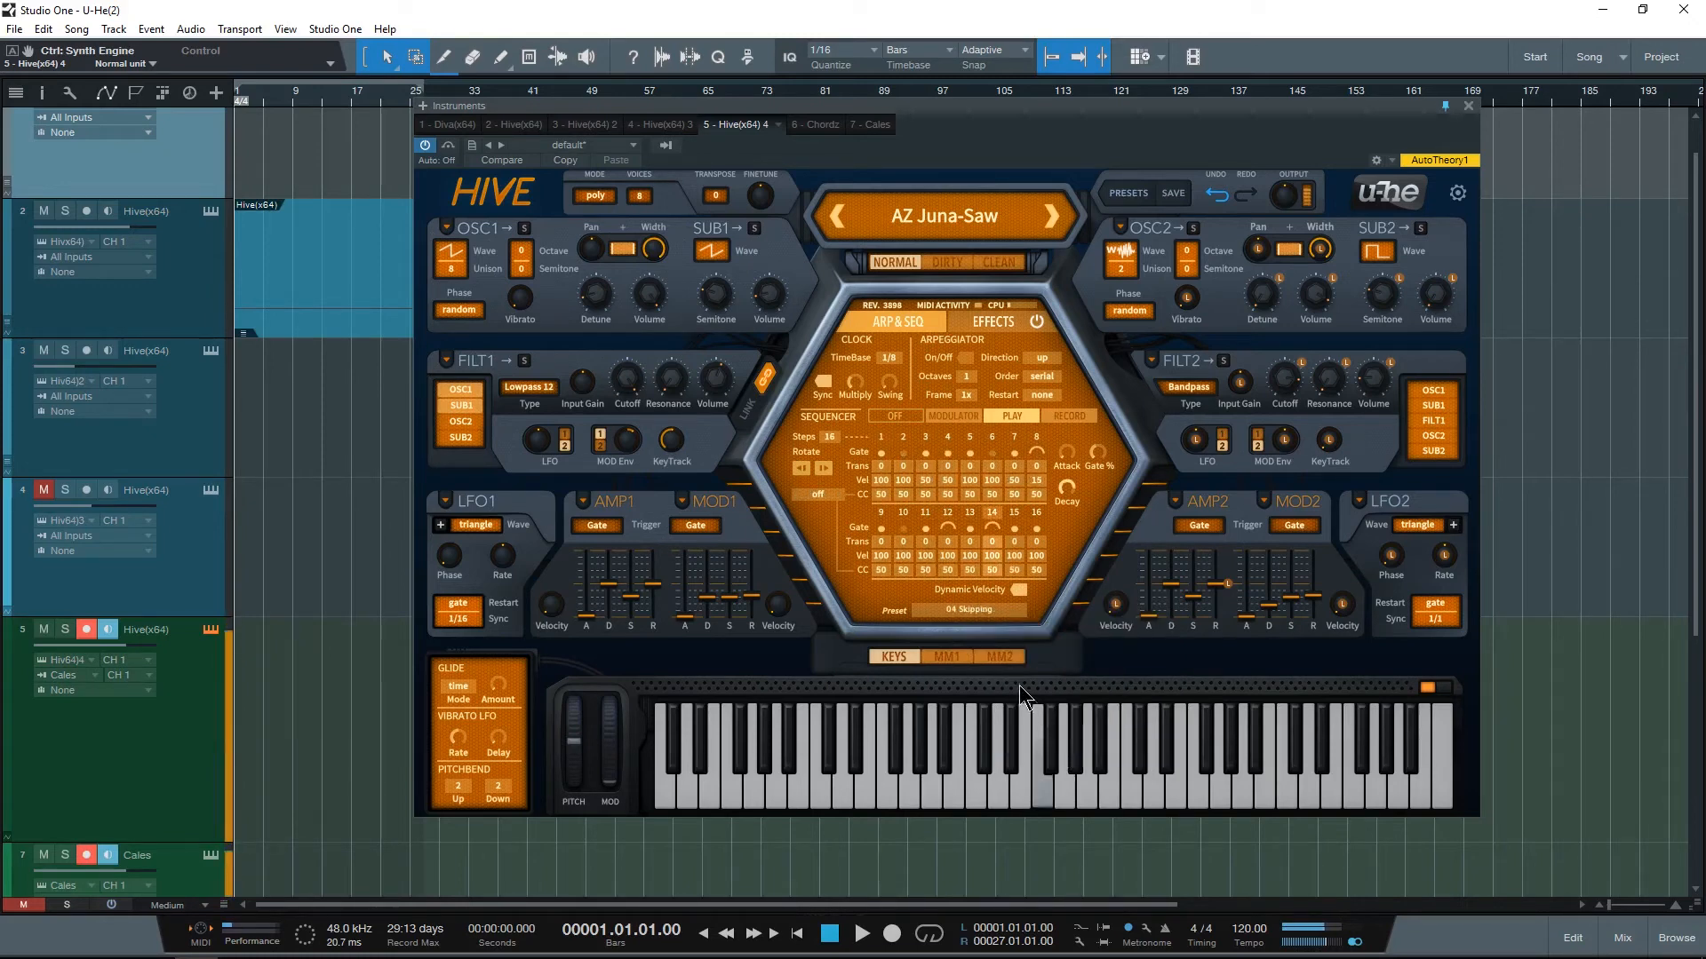
pyautogui.click(980, 610)
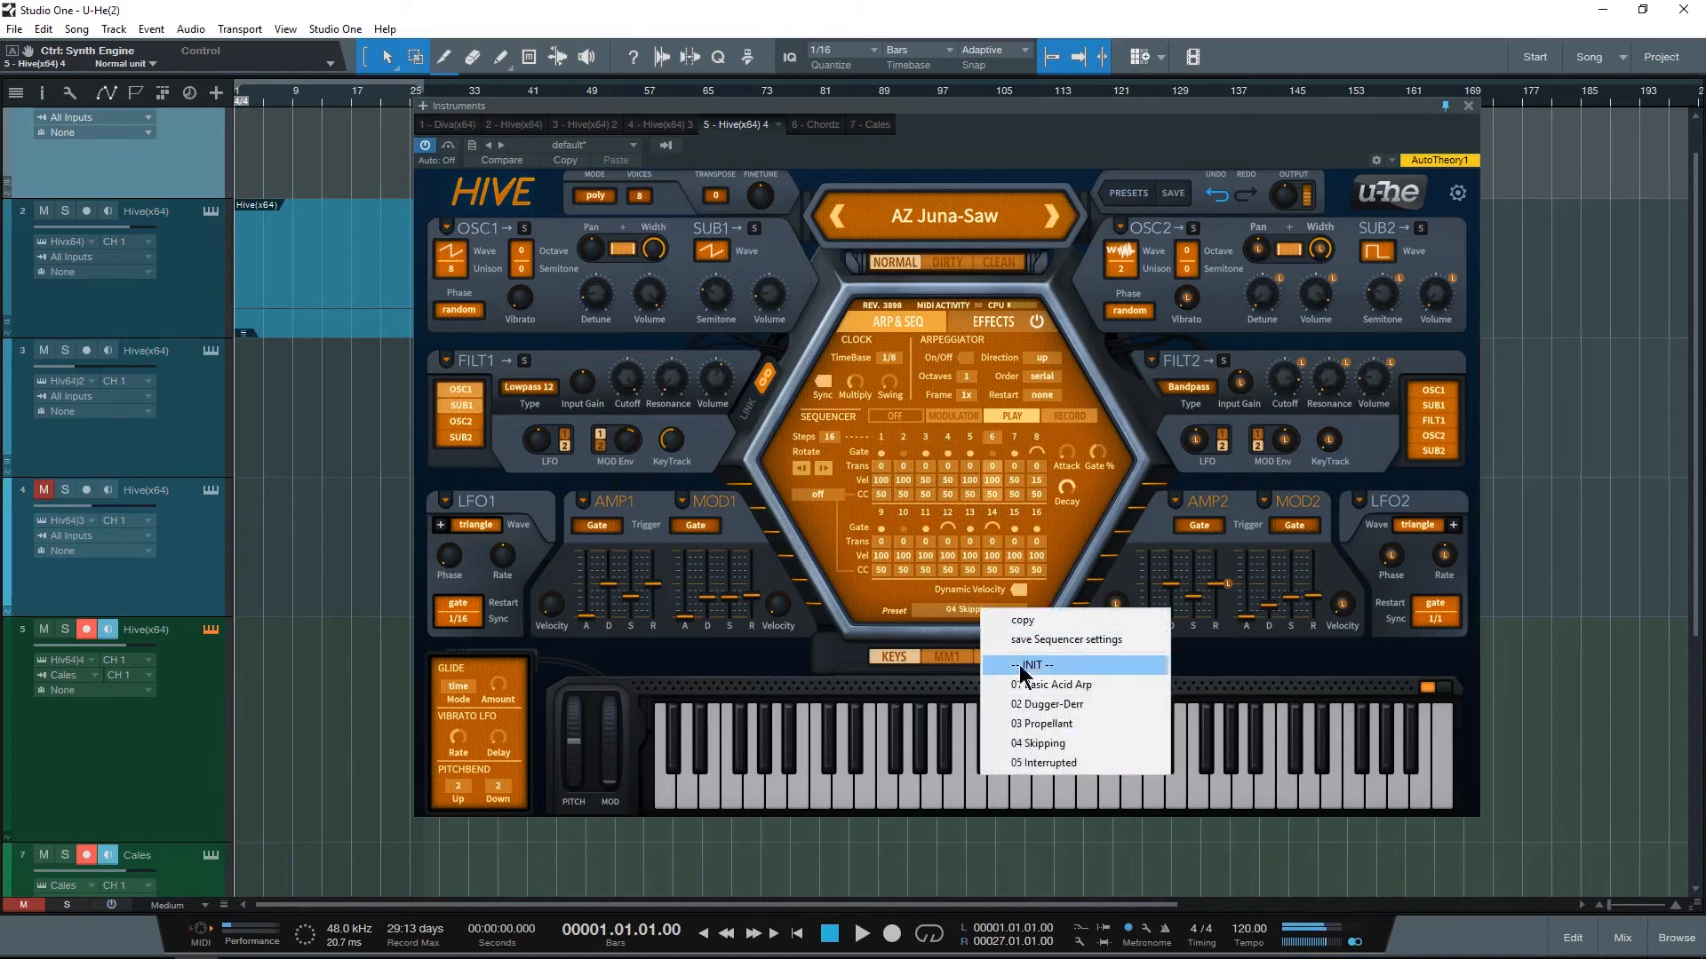
pyautogui.click(1047, 762)
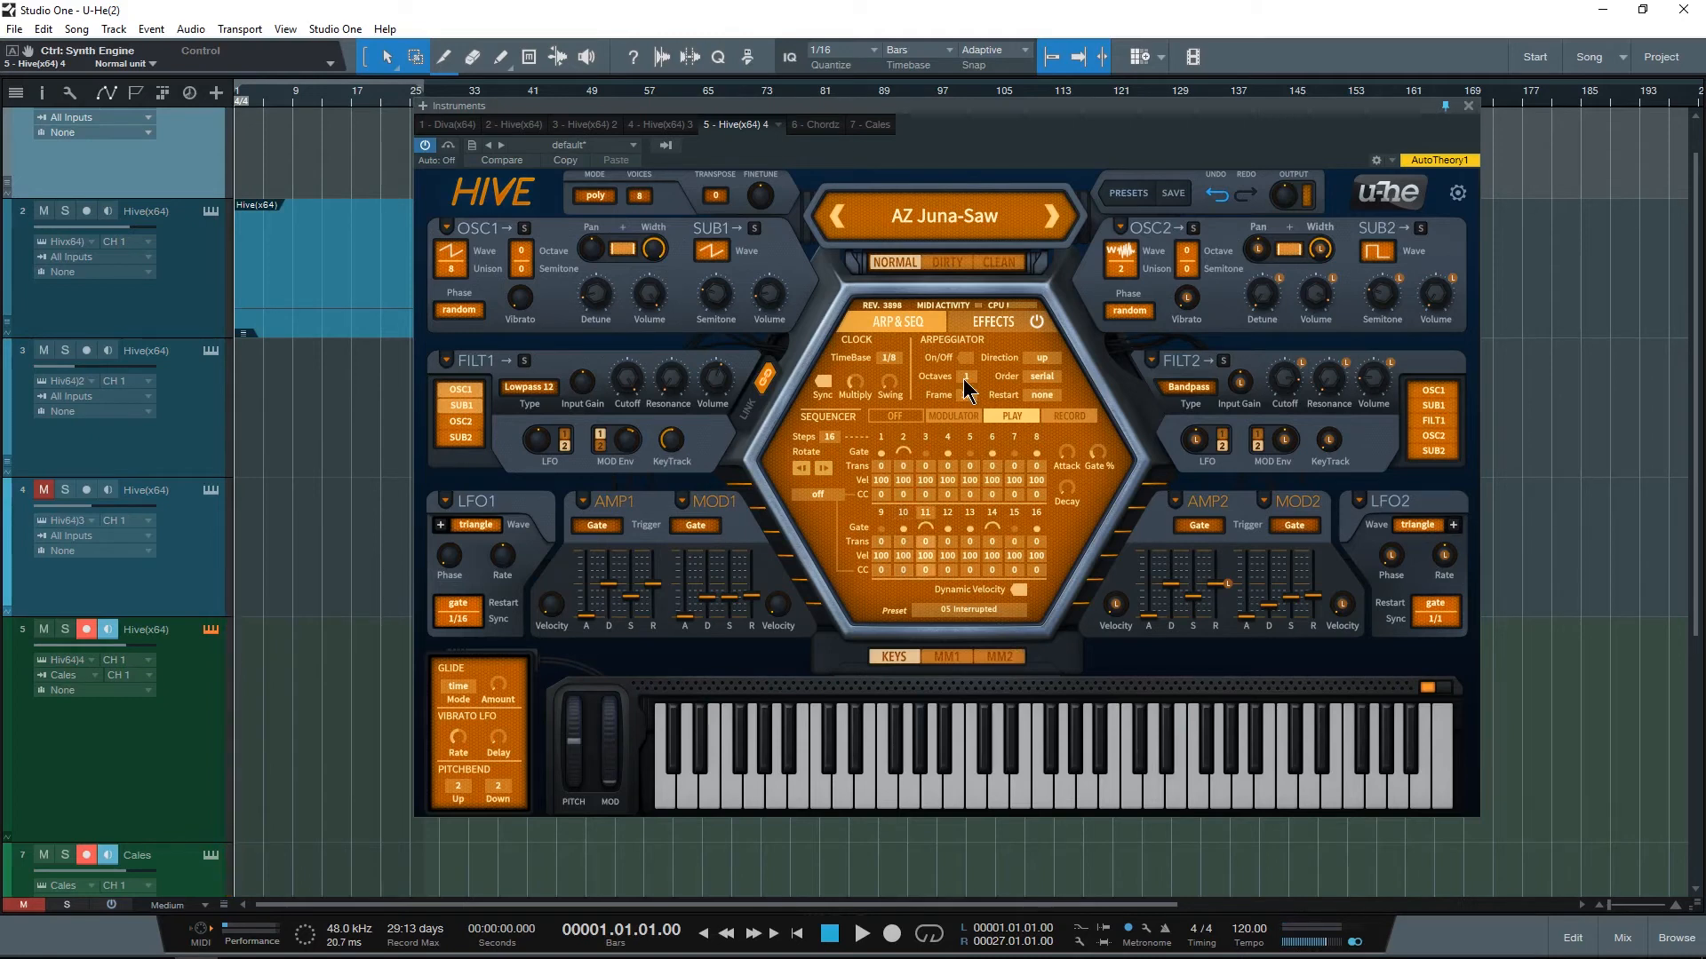
# Step: Audition the effects preset 16 Resonating Slap, revisit the sequencer presets, and load the effects preset 12 Flange Drama
pyautogui.click(968, 322)
pyautogui.click(963, 608)
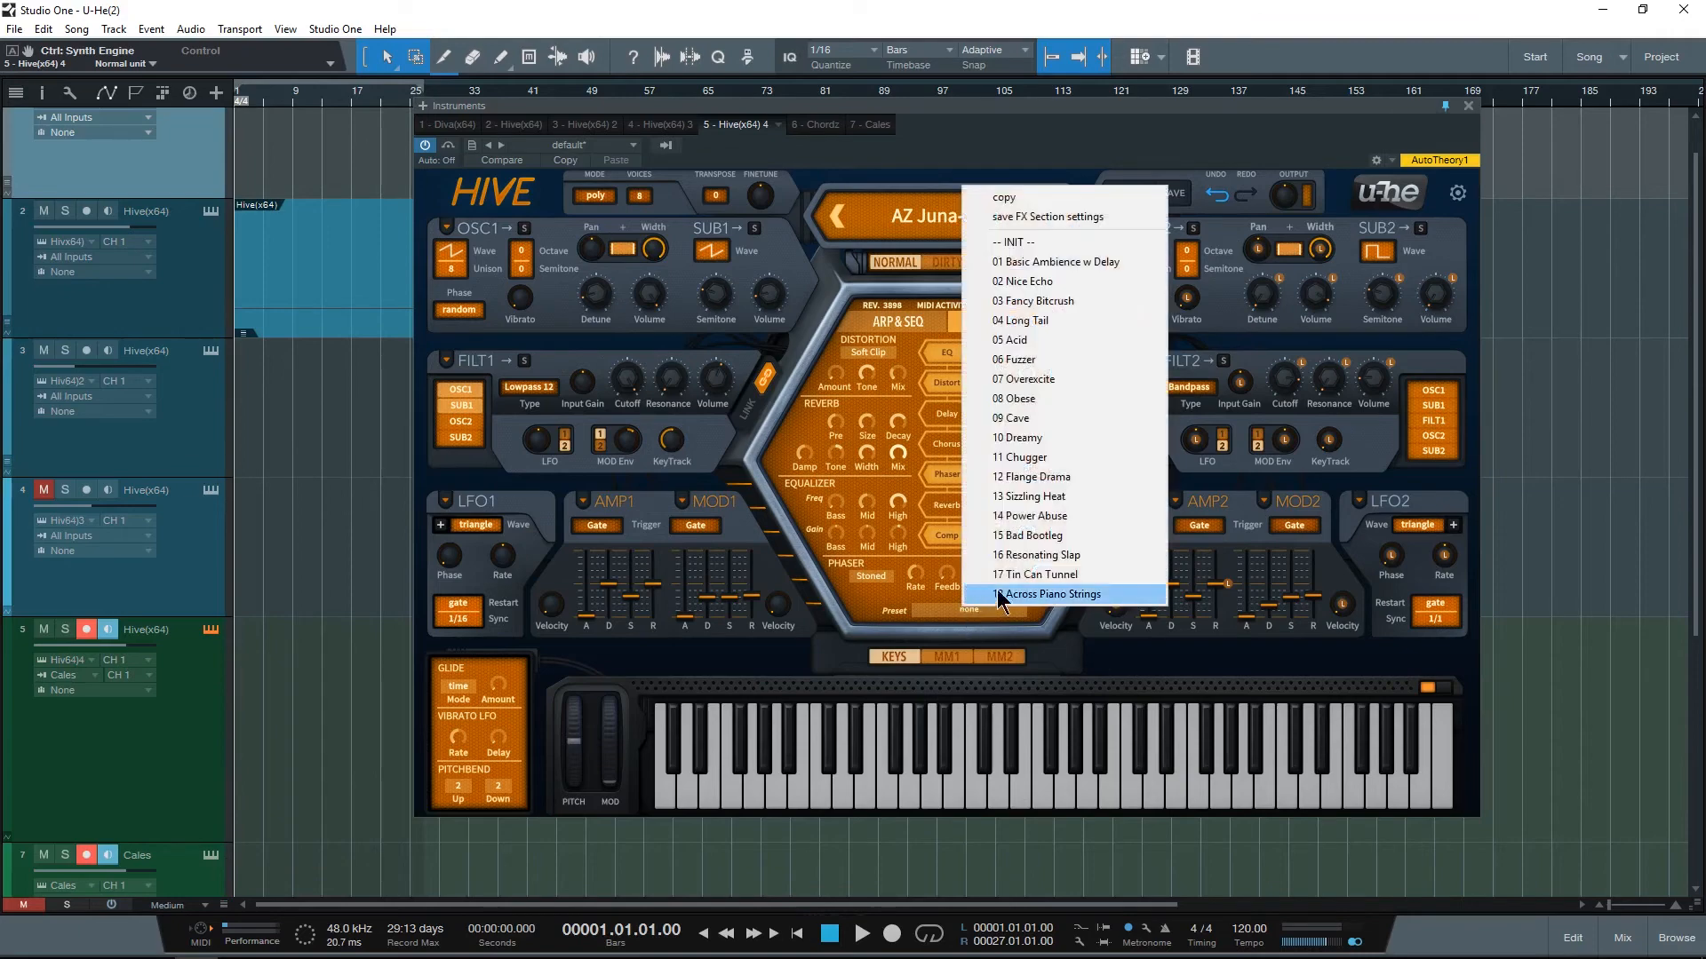
pyautogui.click(1043, 558)
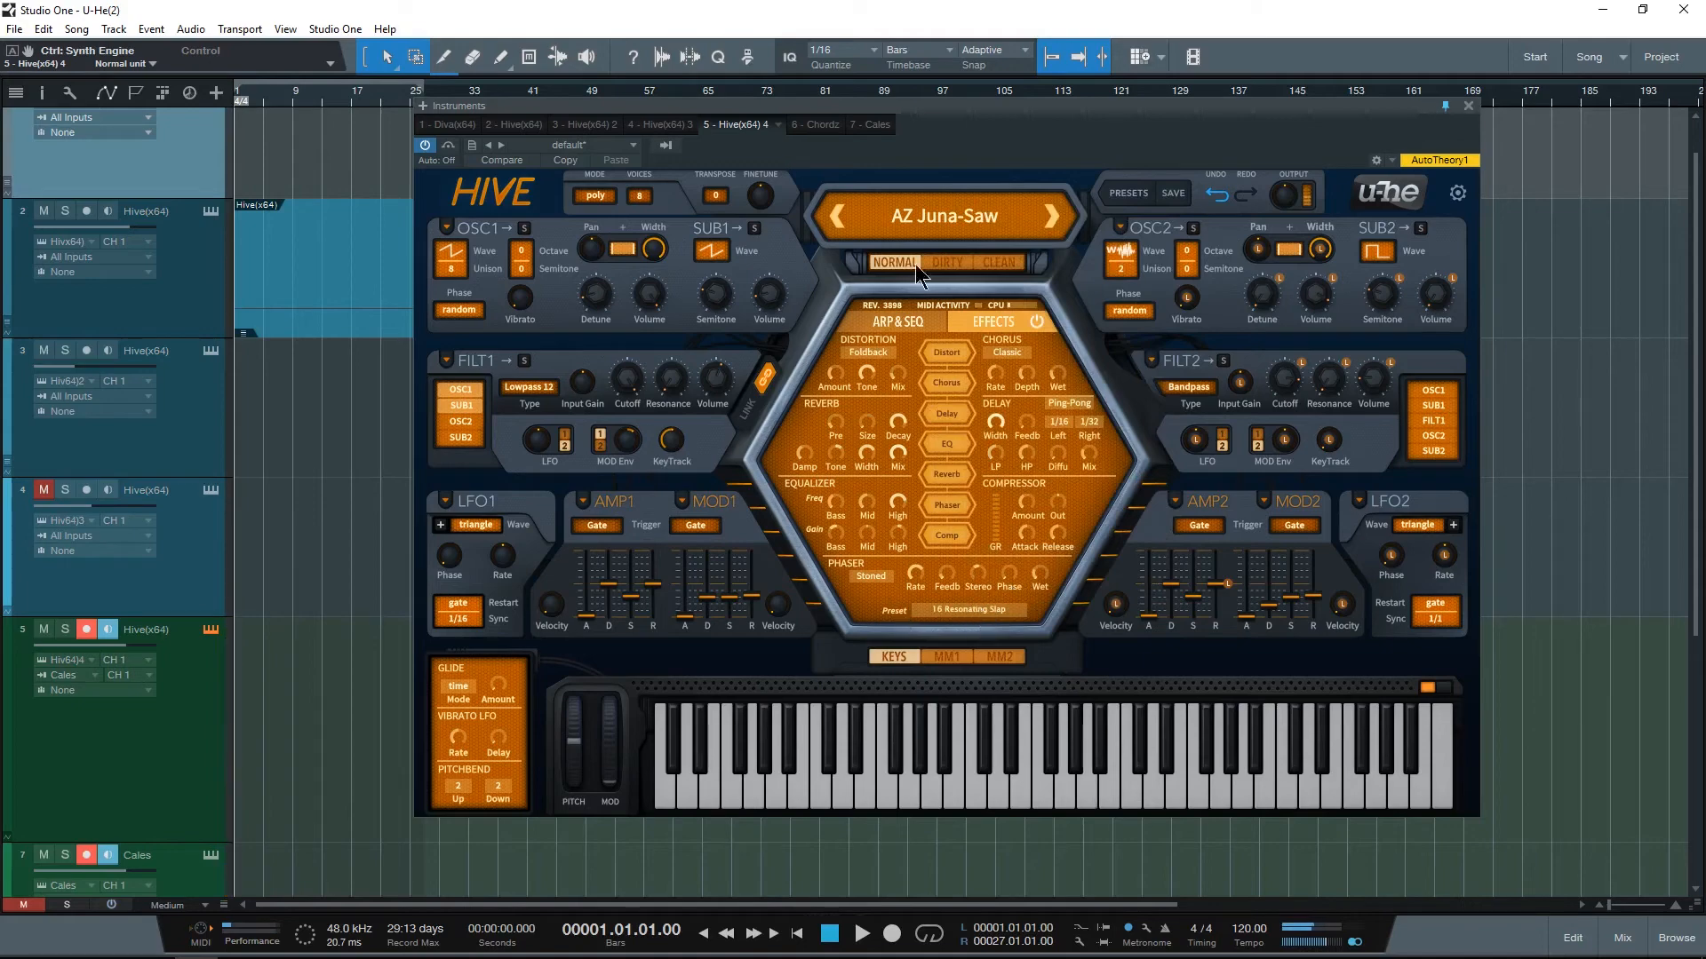
pyautogui.click(879, 329)
pyautogui.click(954, 609)
pyautogui.click(993, 323)
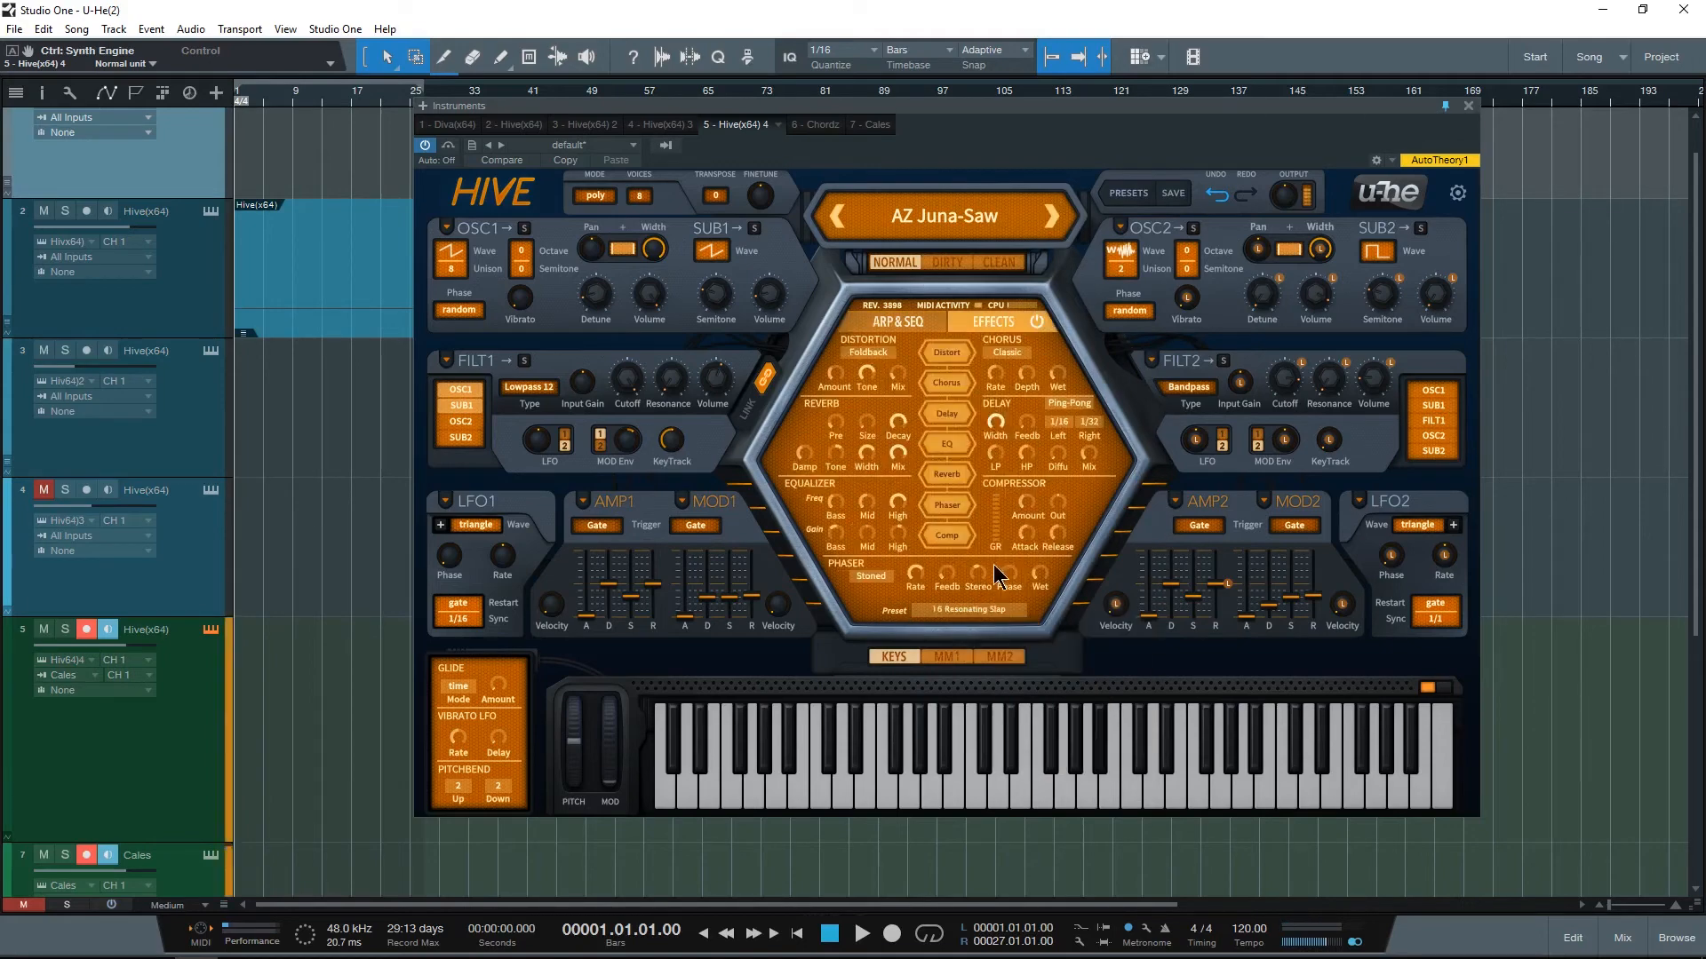
pyautogui.click(966, 611)
pyautogui.click(1047, 489)
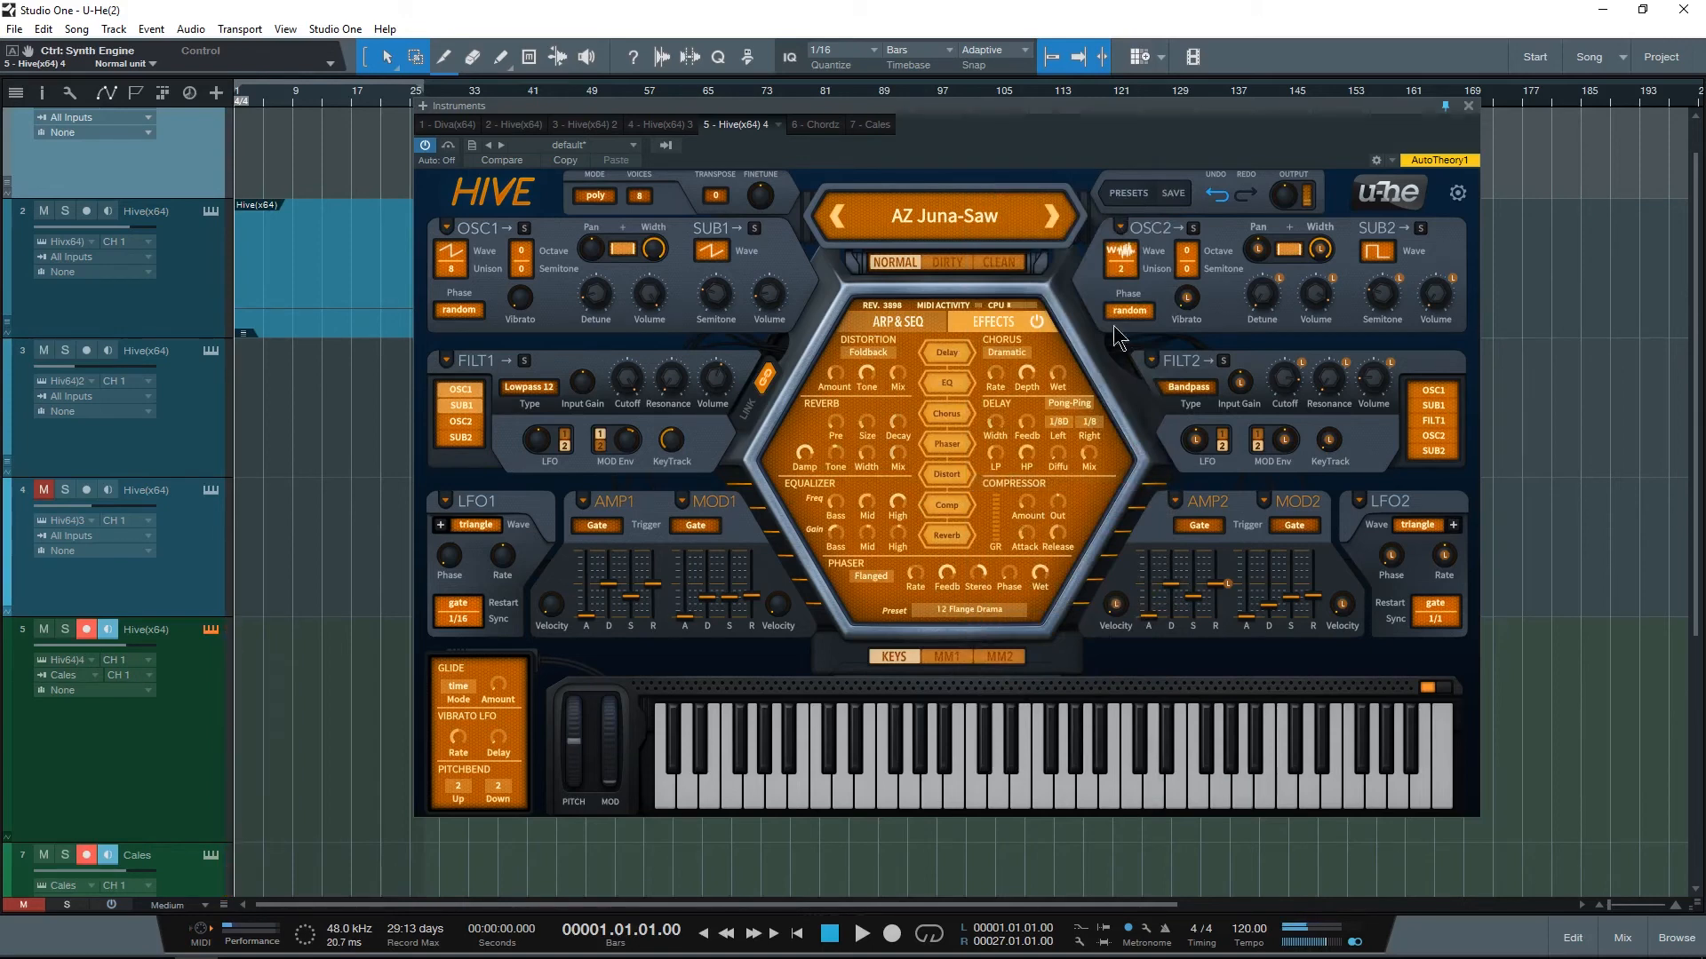
# Step: Audition AZ Komputer, ETE Ember Synth, JH Rise & Fall and ETE Barren Land from the 12 FX & Weird preset folder
pyautogui.click(1128, 196)
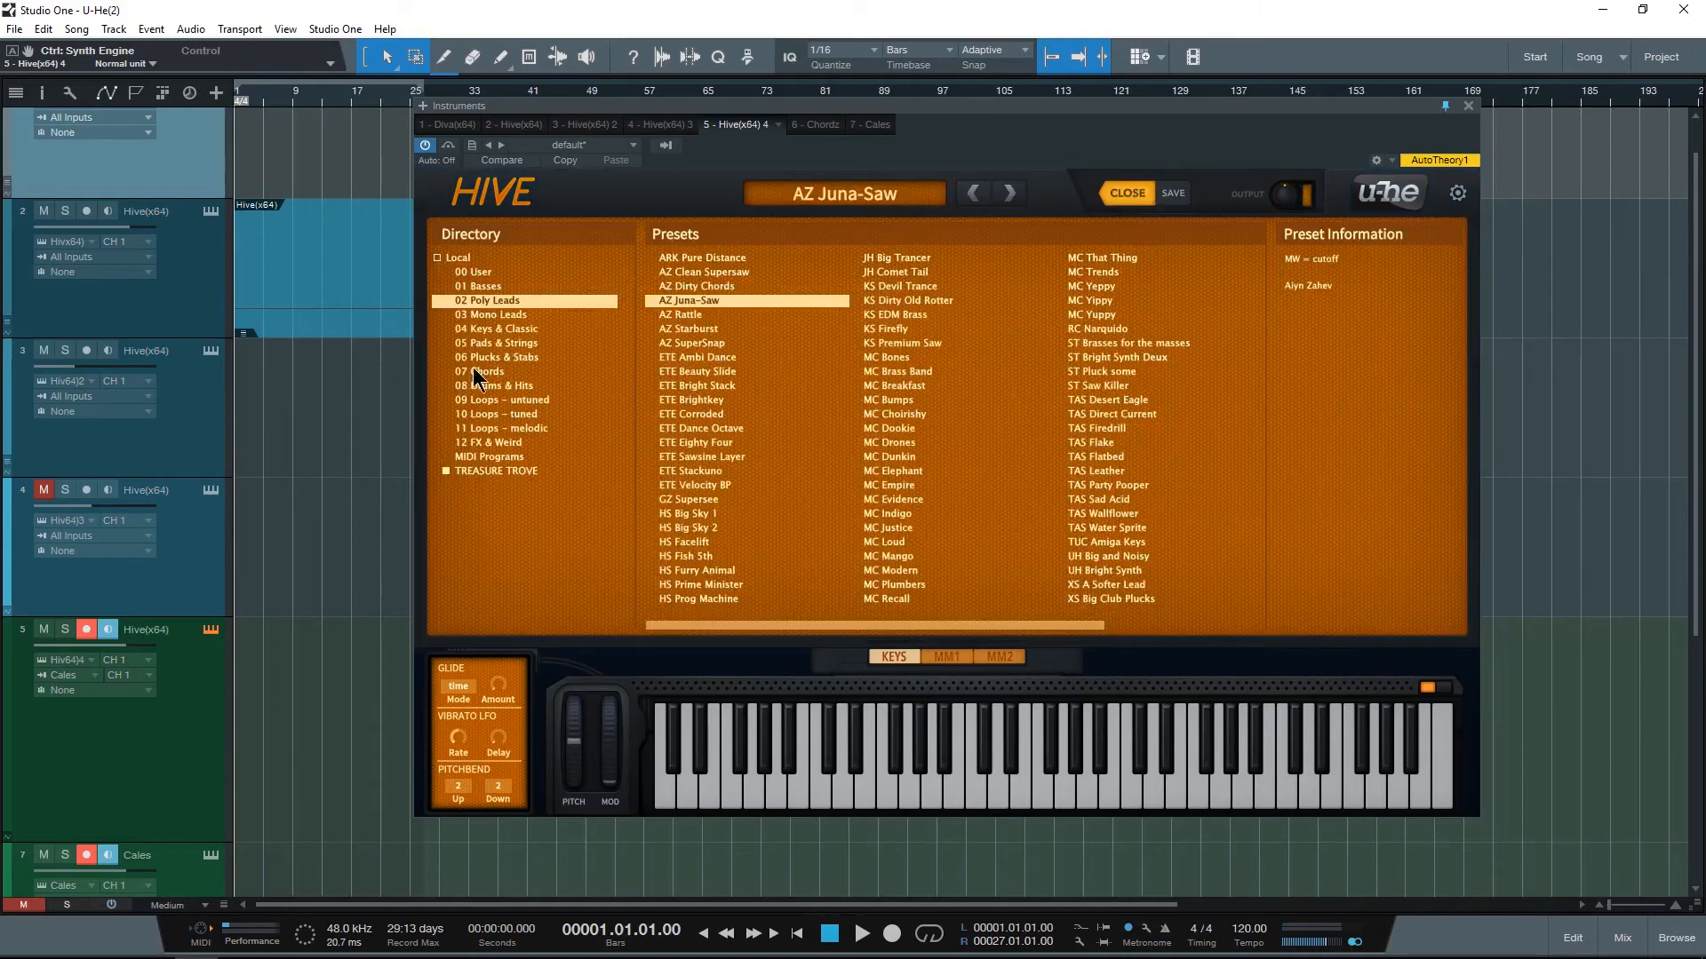
pyautogui.click(503, 443)
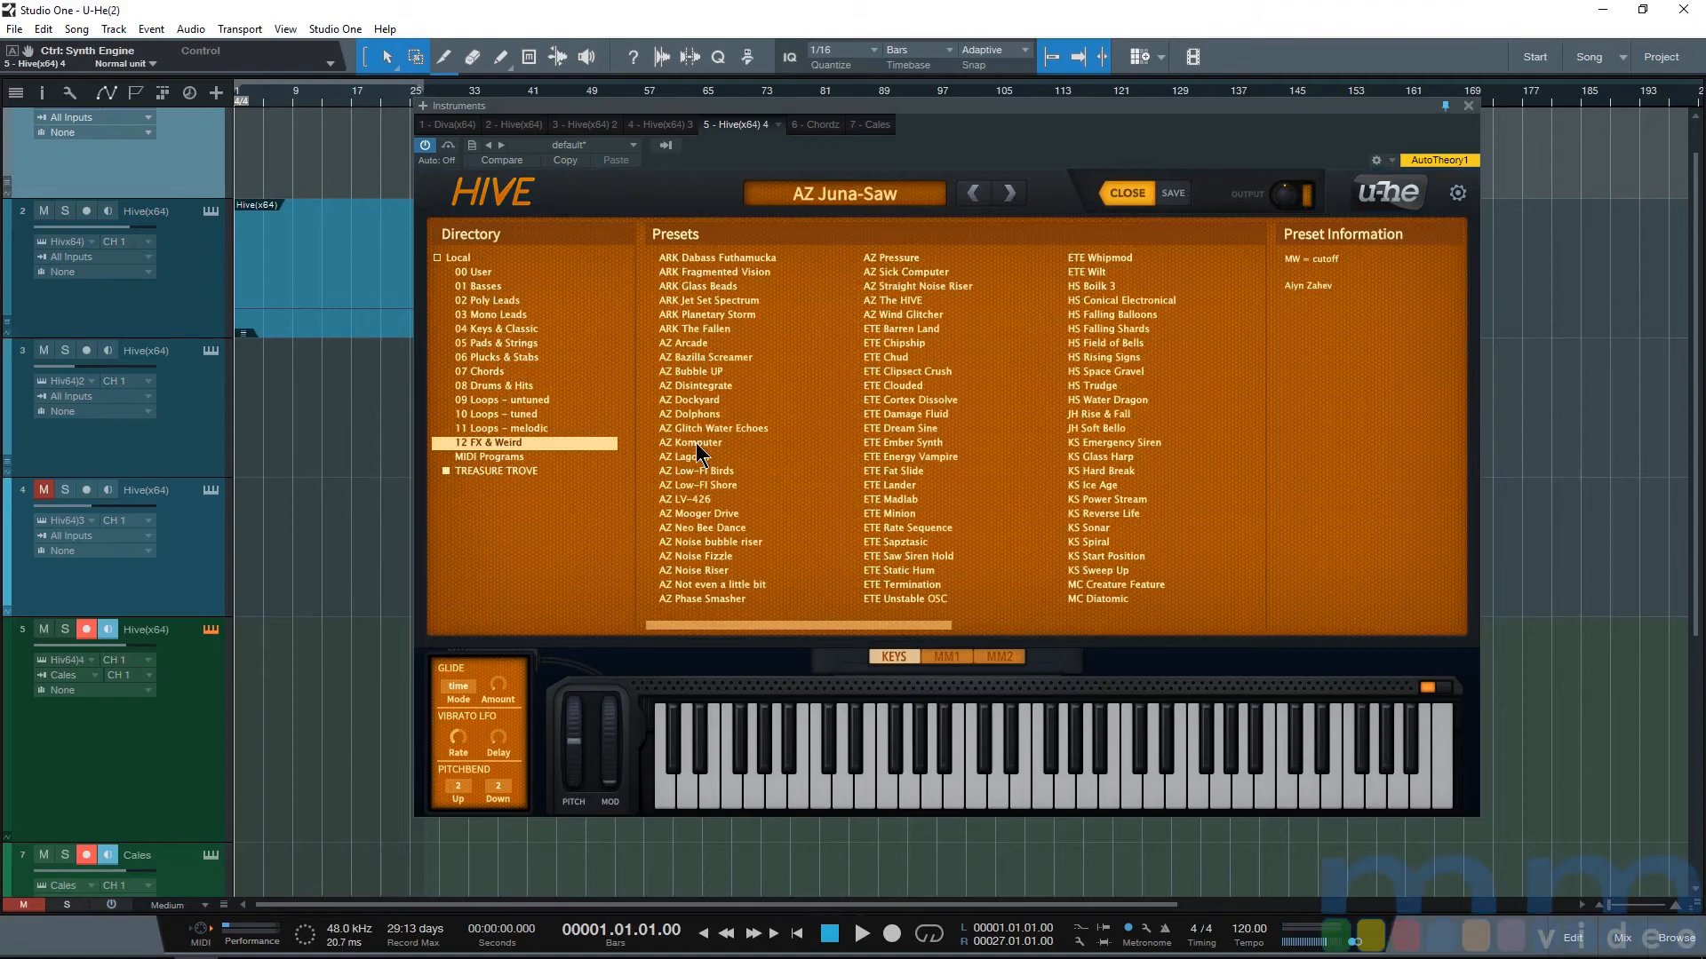
pyautogui.click(697, 443)
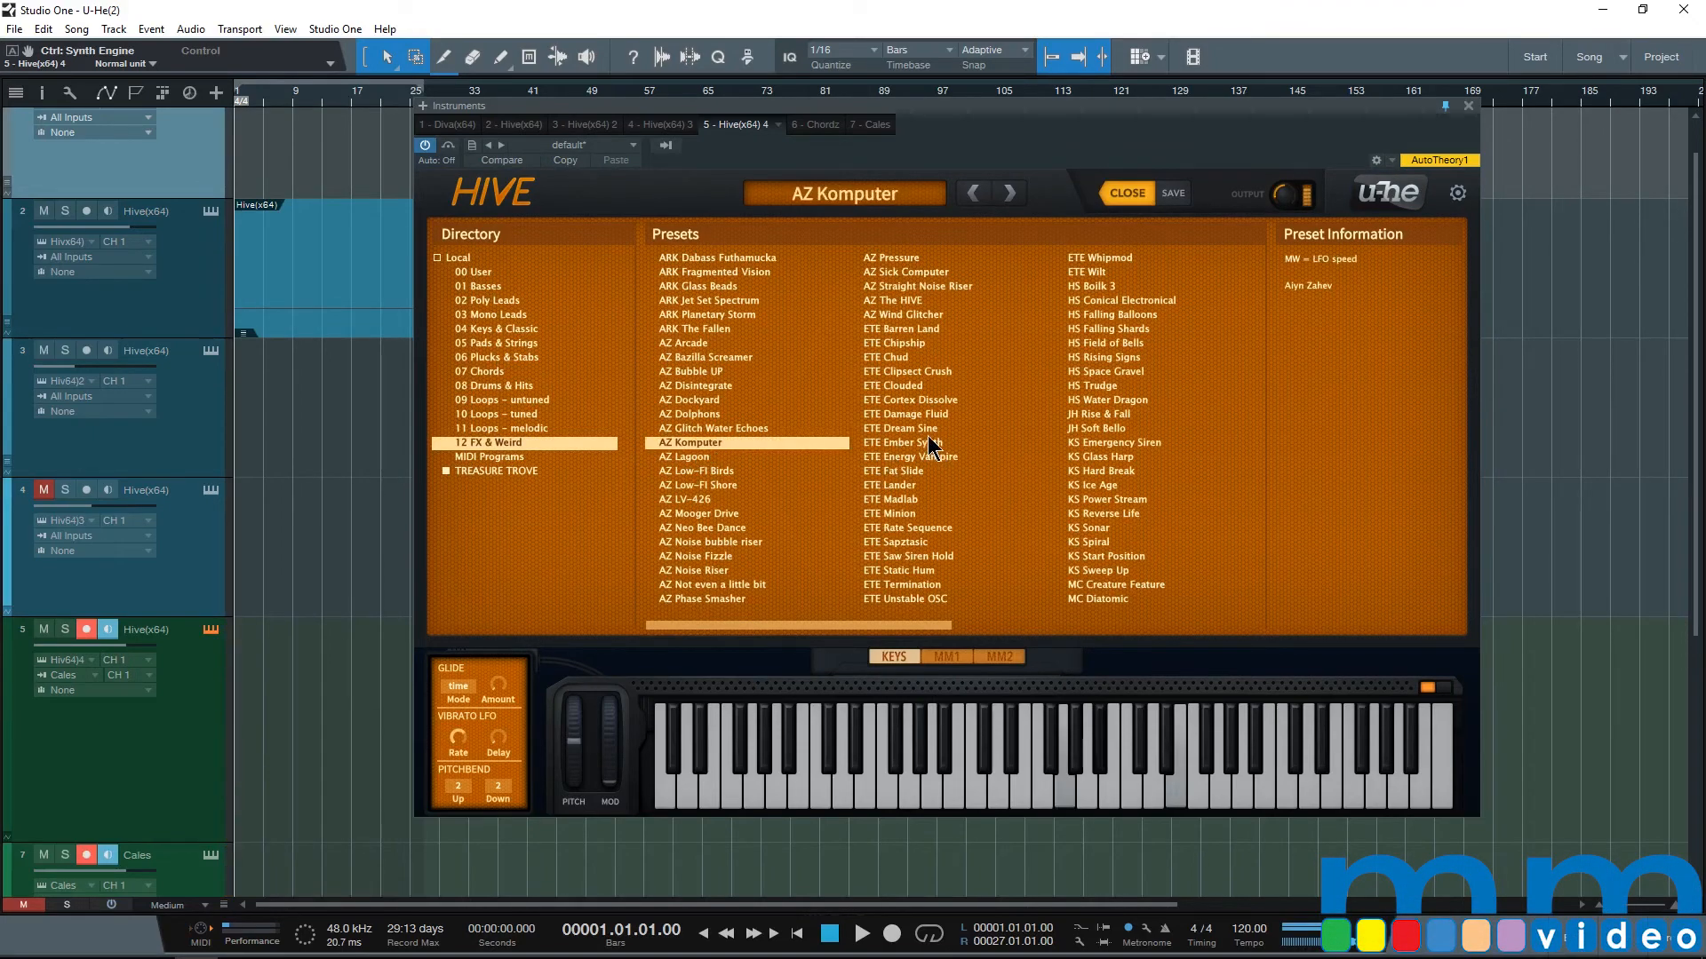
pyautogui.click(918, 444)
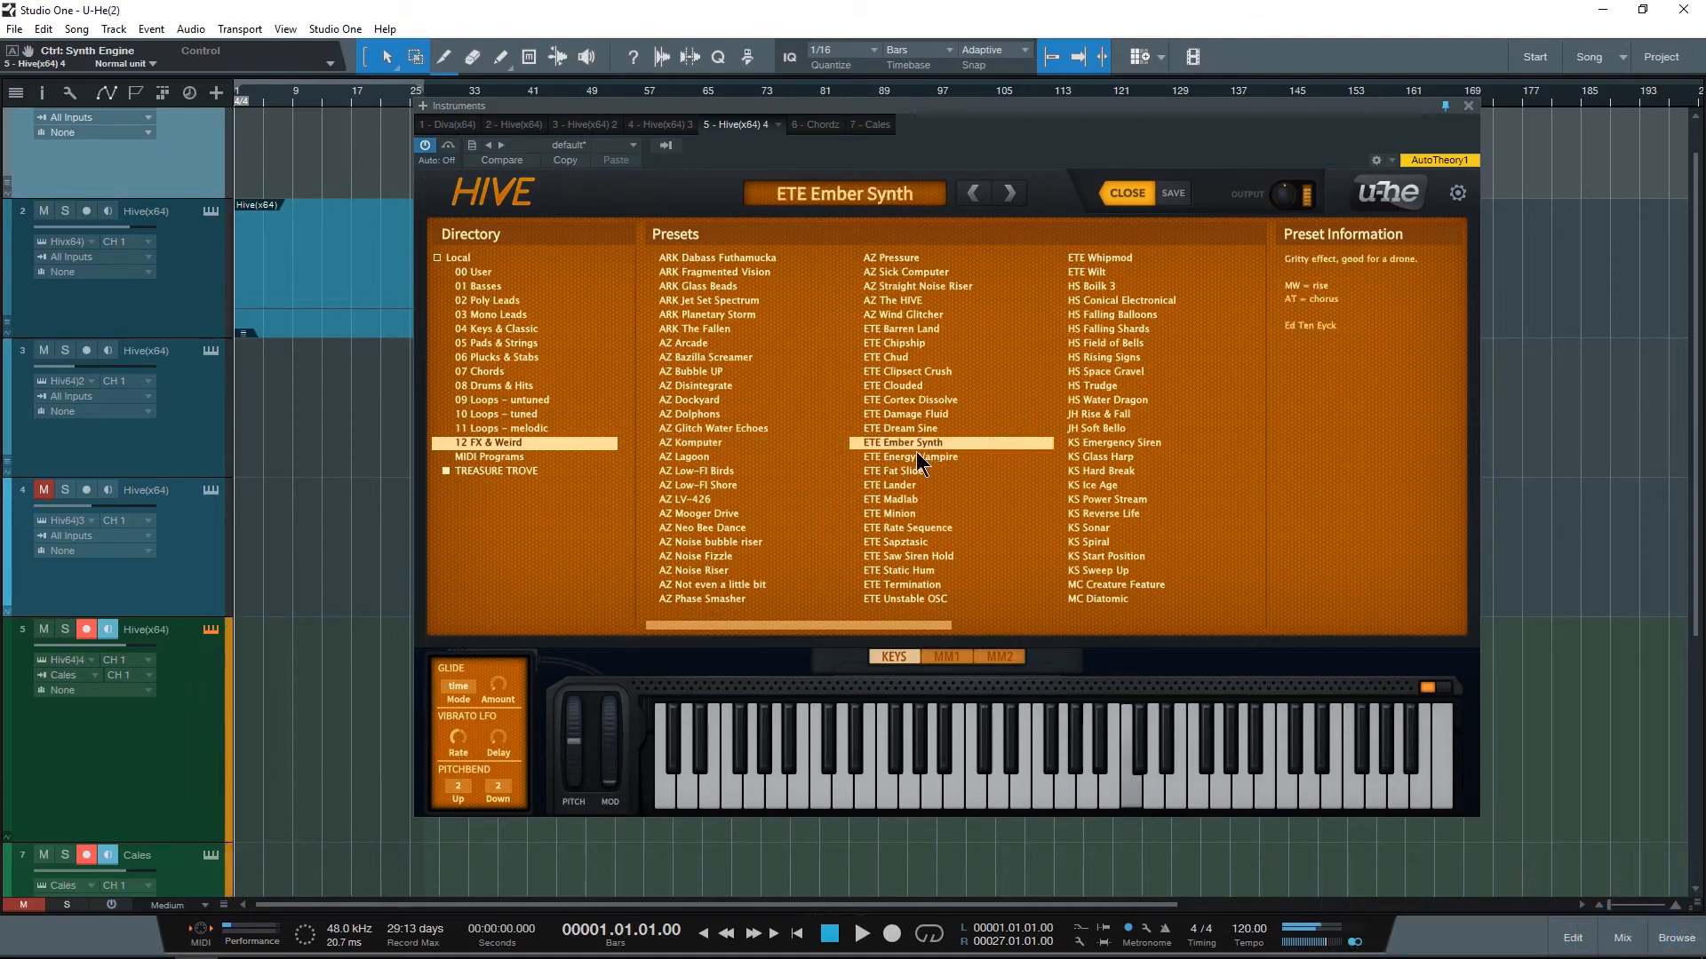
pyautogui.click(1090, 415)
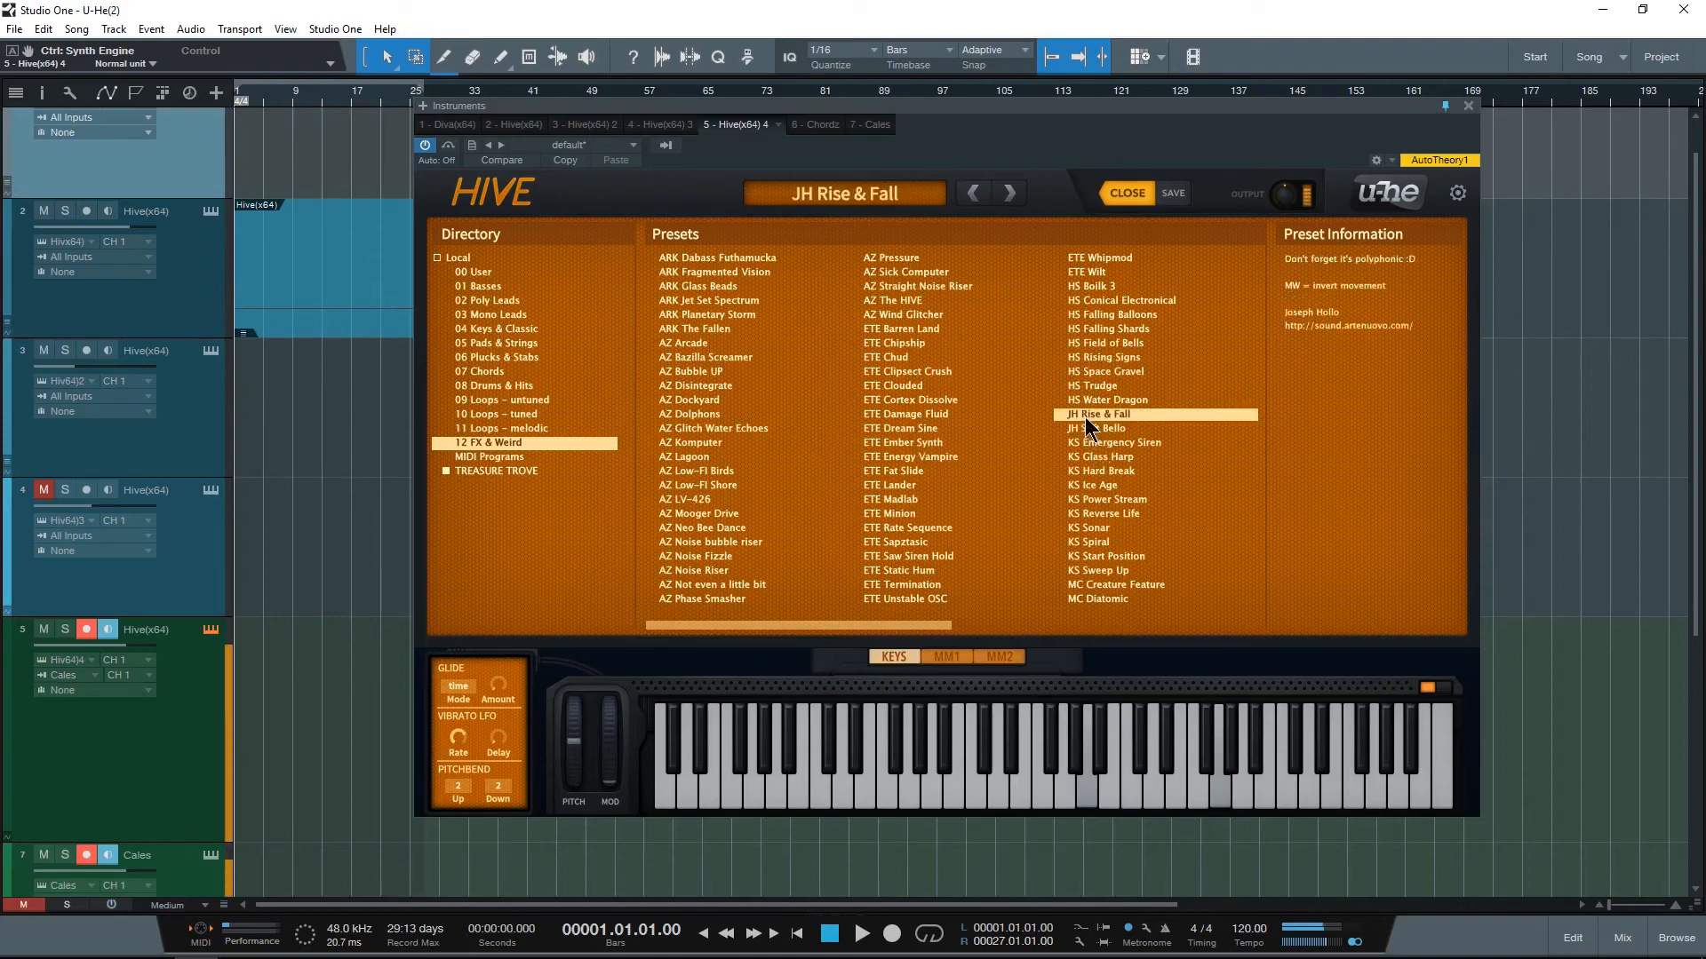
pyautogui.click(907, 330)
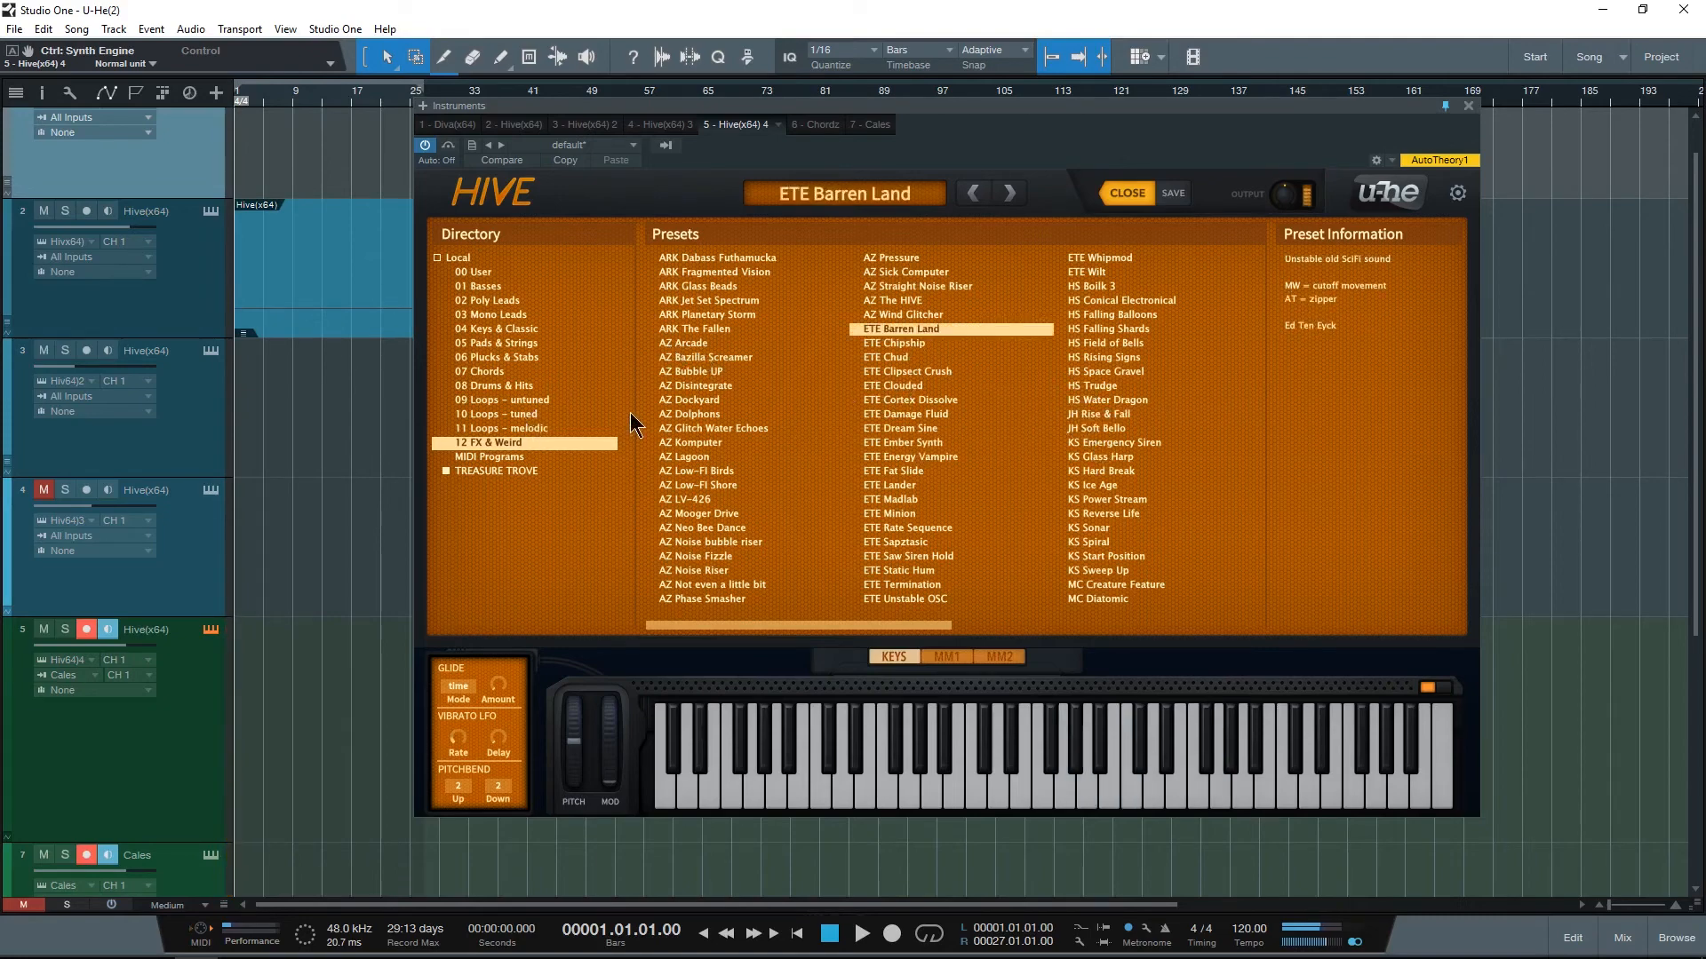
# Step: Audition AZ Dockyard from the FX & Weird folder and the loop presets AZ Kick Starter, ARK Ticking Along and AZ Melodic Beats 2
pyautogui.click(689, 401)
pyautogui.click(504, 430)
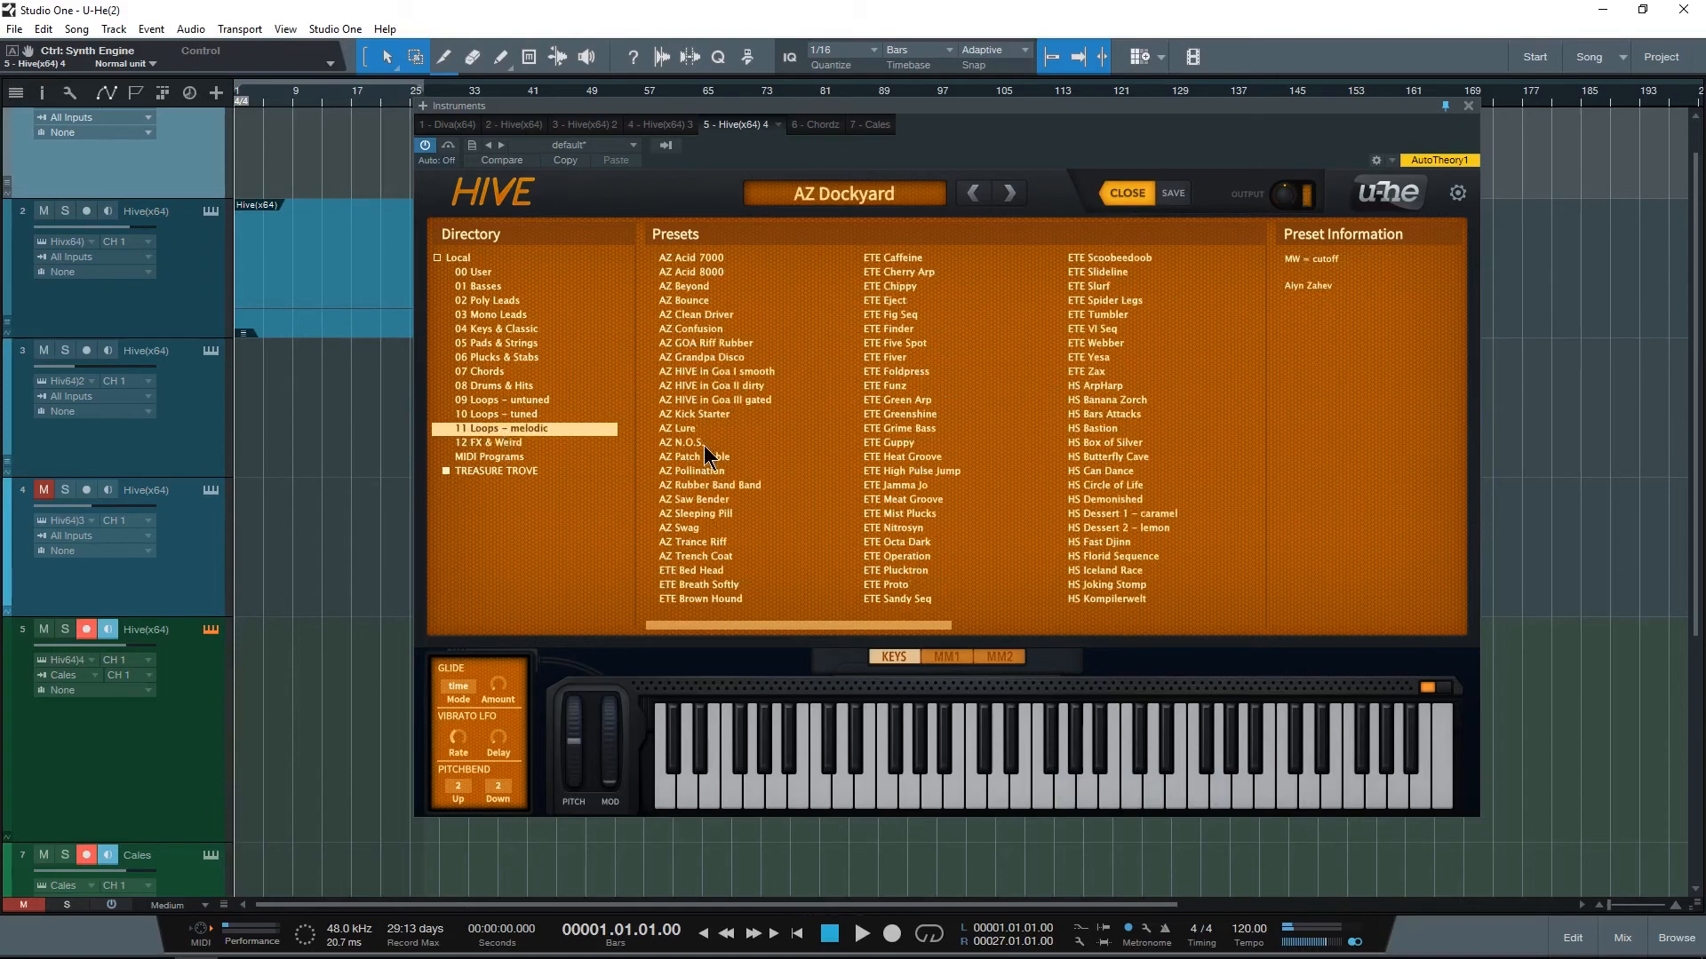
pyautogui.click(715, 416)
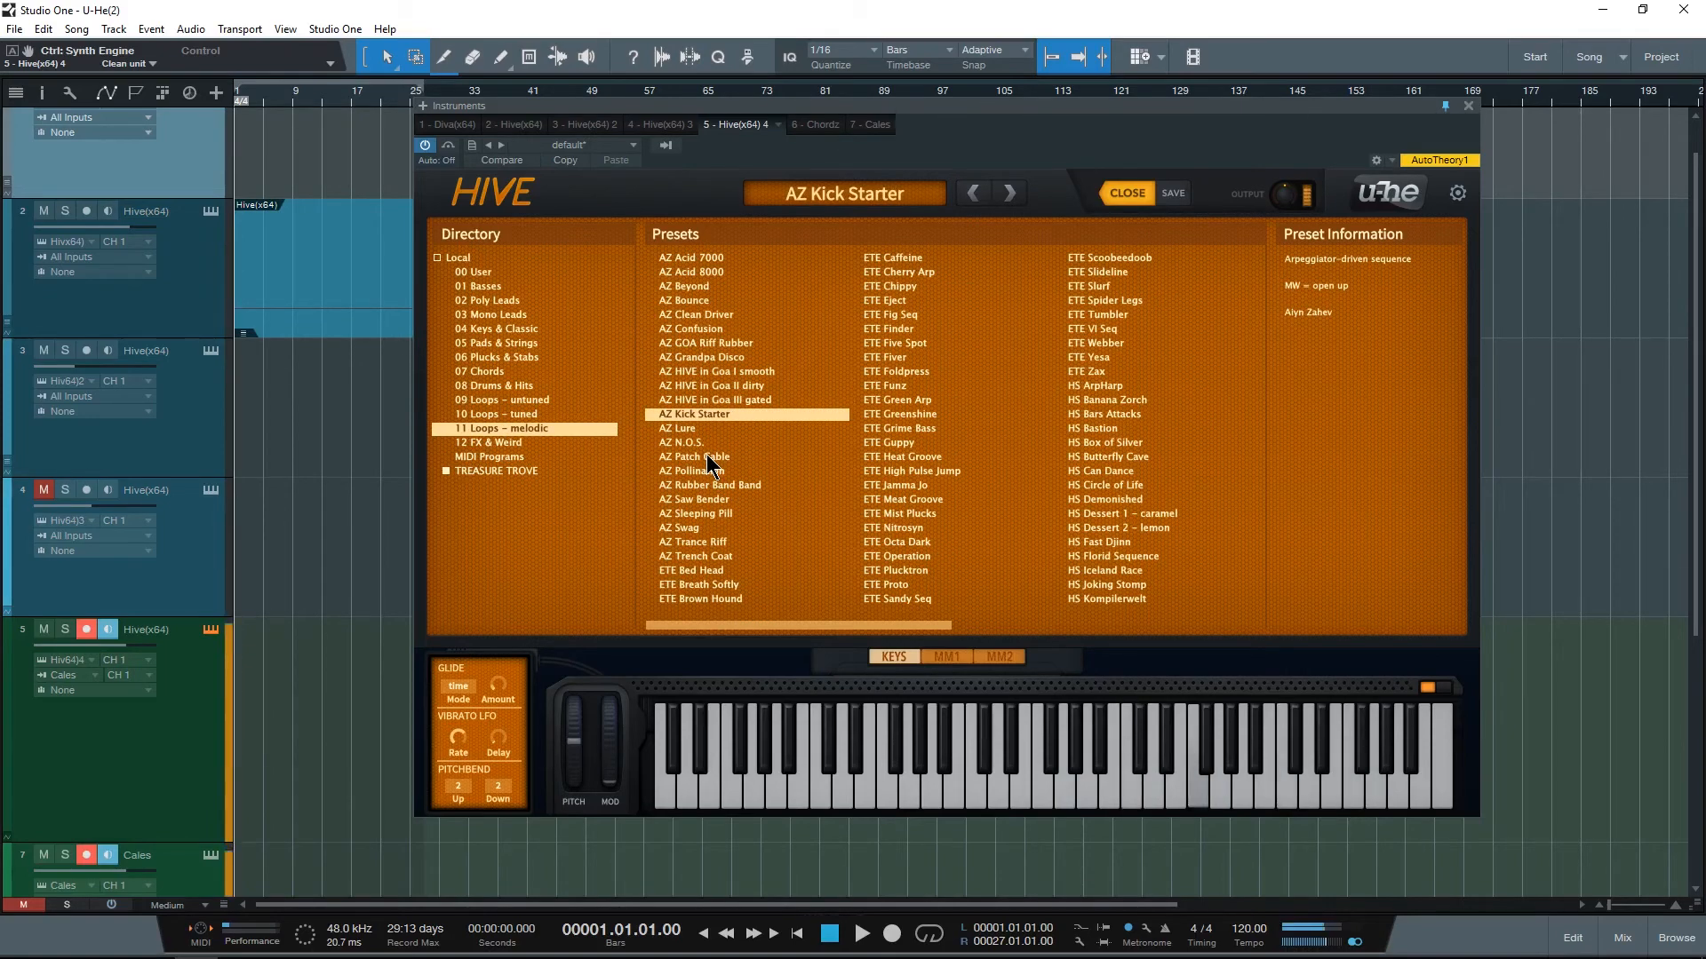
pyautogui.click(506, 416)
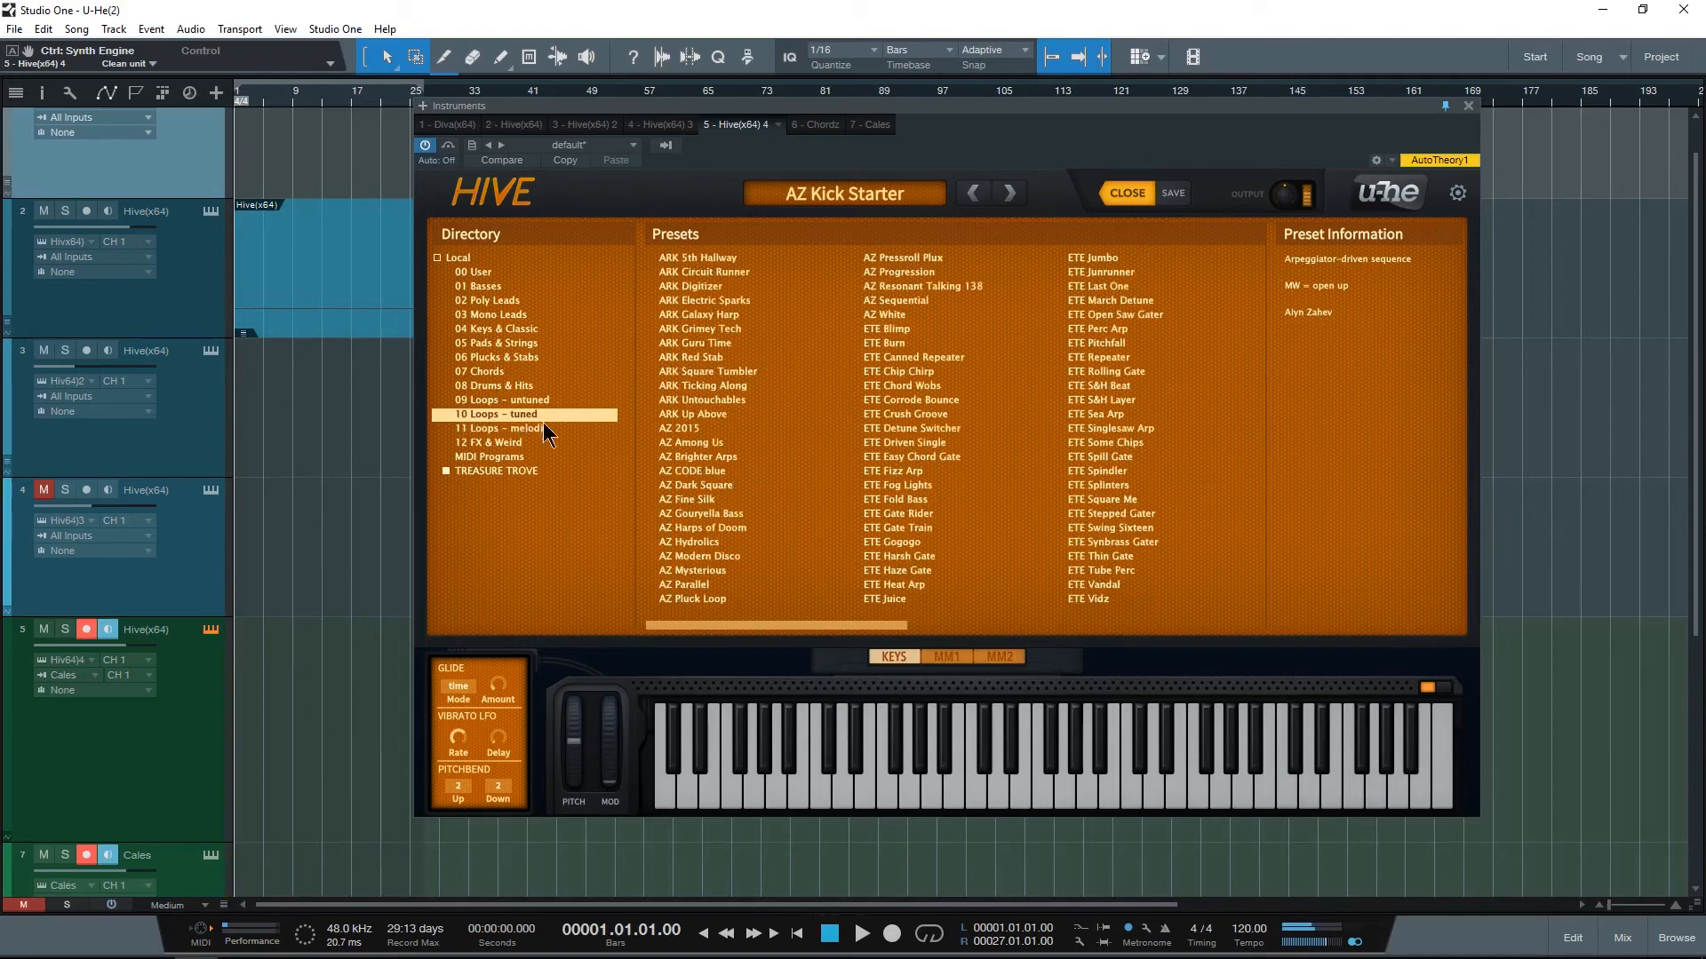
pyautogui.click(764, 386)
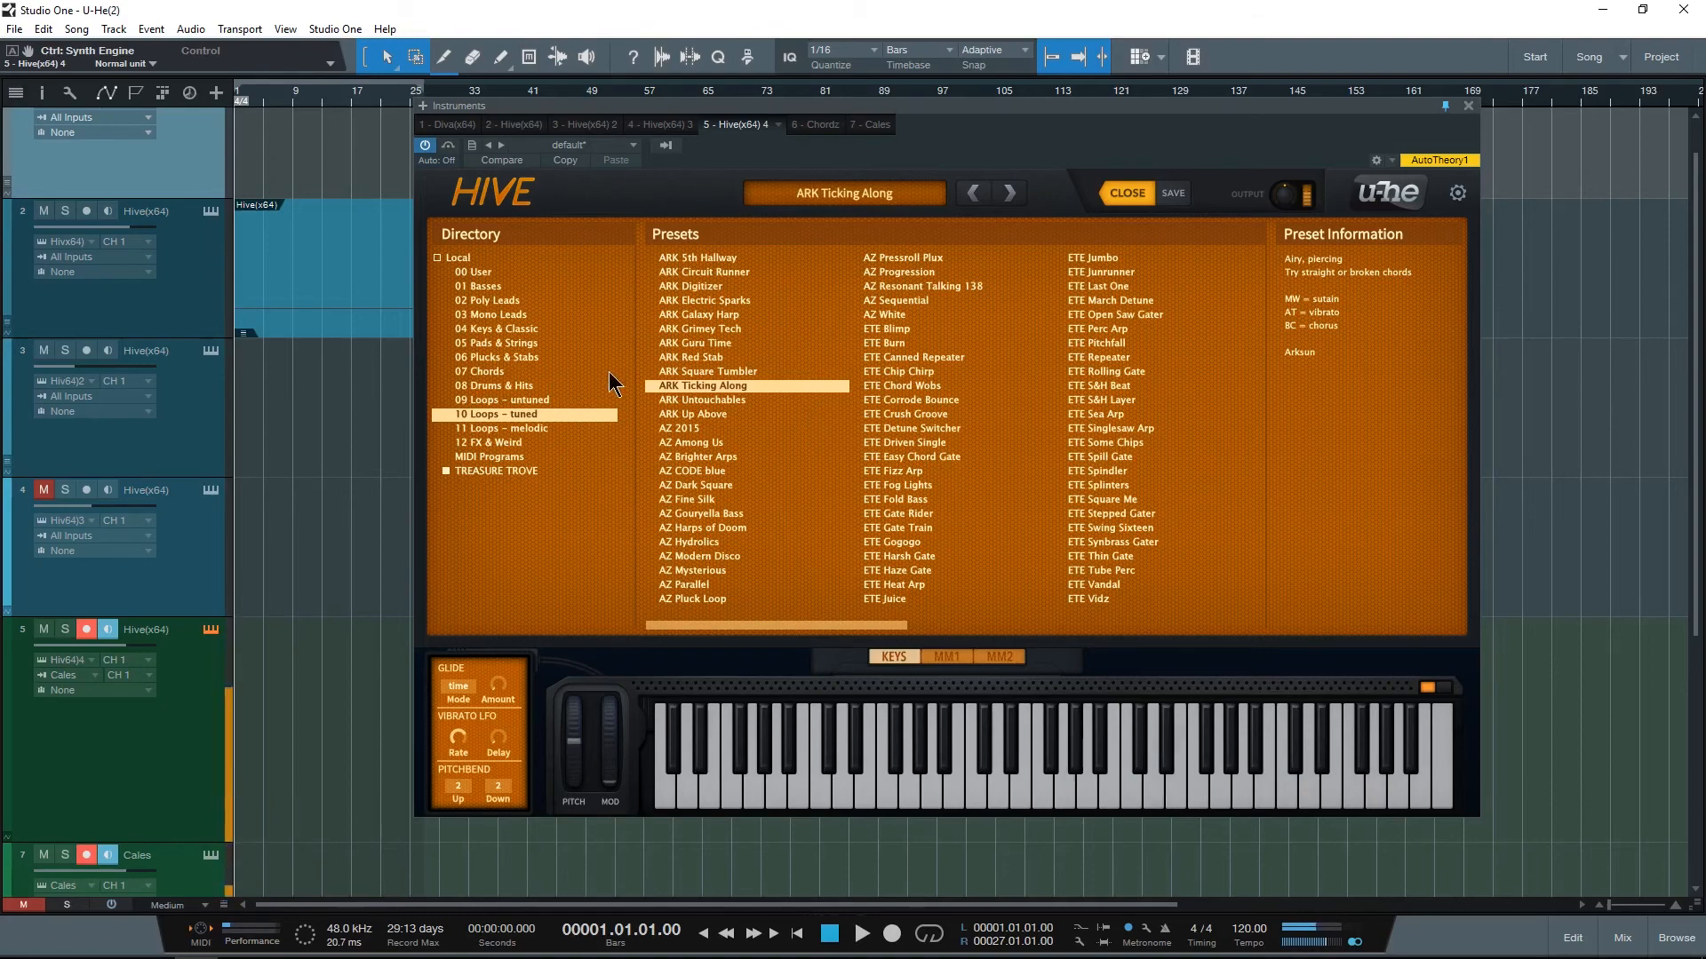
pyautogui.click(527, 401)
pyautogui.click(733, 387)
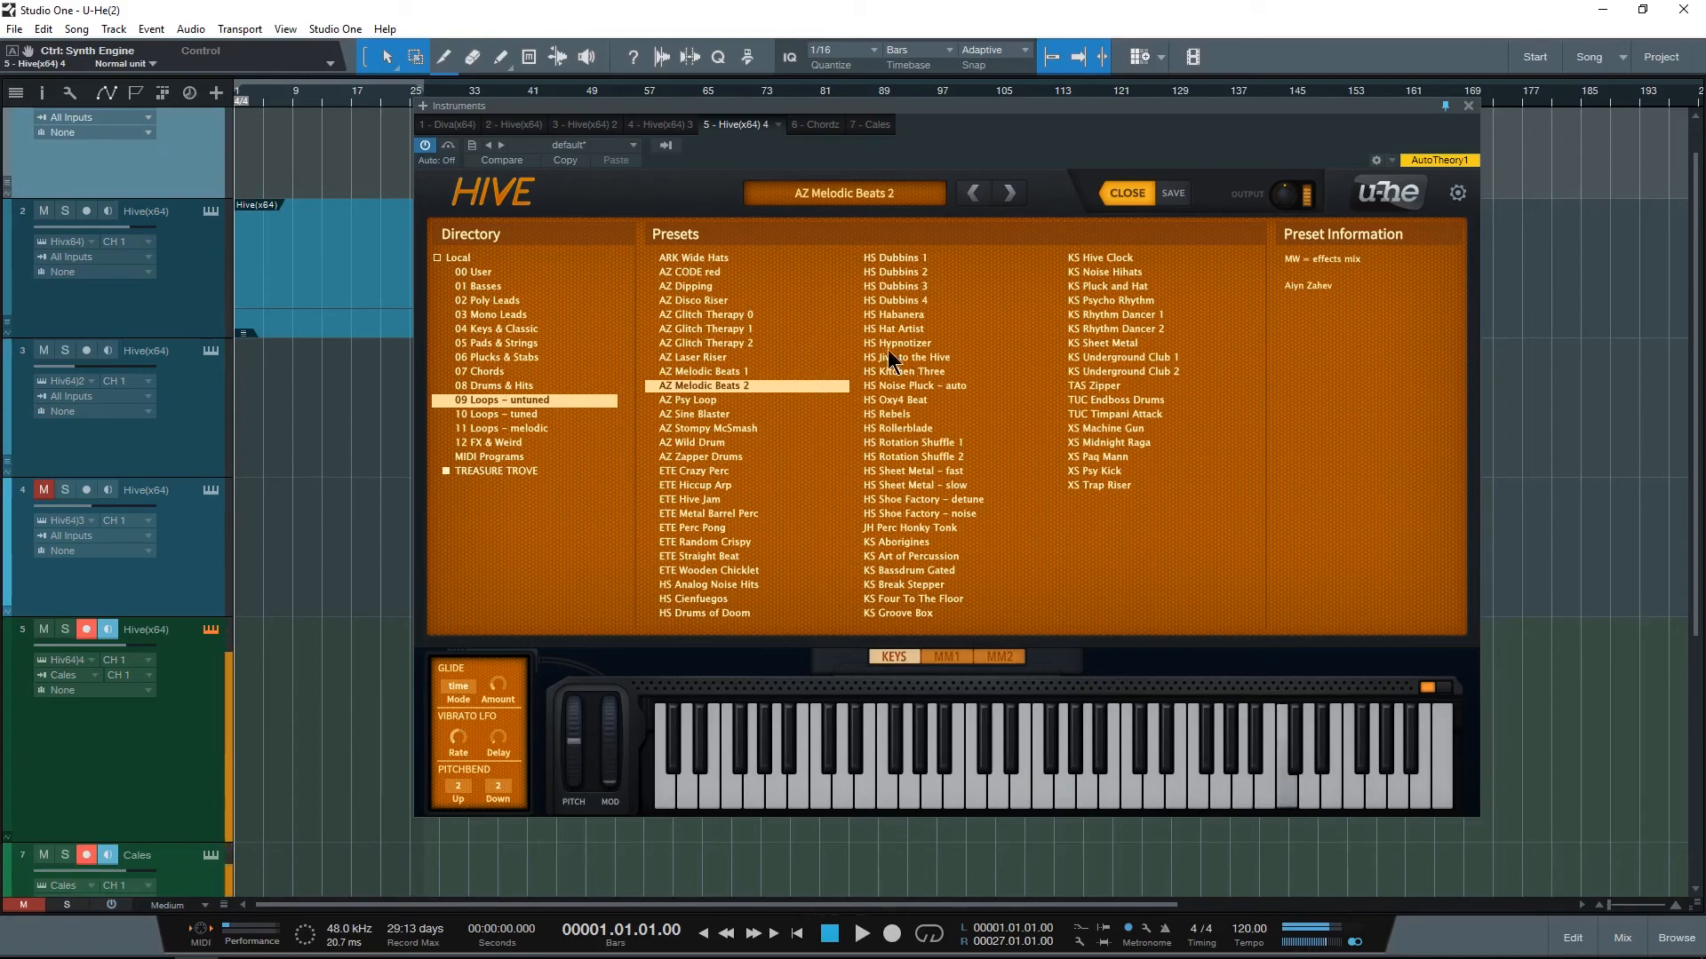
# Step: Audition GZ Toms, GZ Close Hat 1, GZ Kicked, GZ Hardstyle kick and ST Corroded Percs from the 08 Drums & Hits preset folder
pyautogui.click(514, 385)
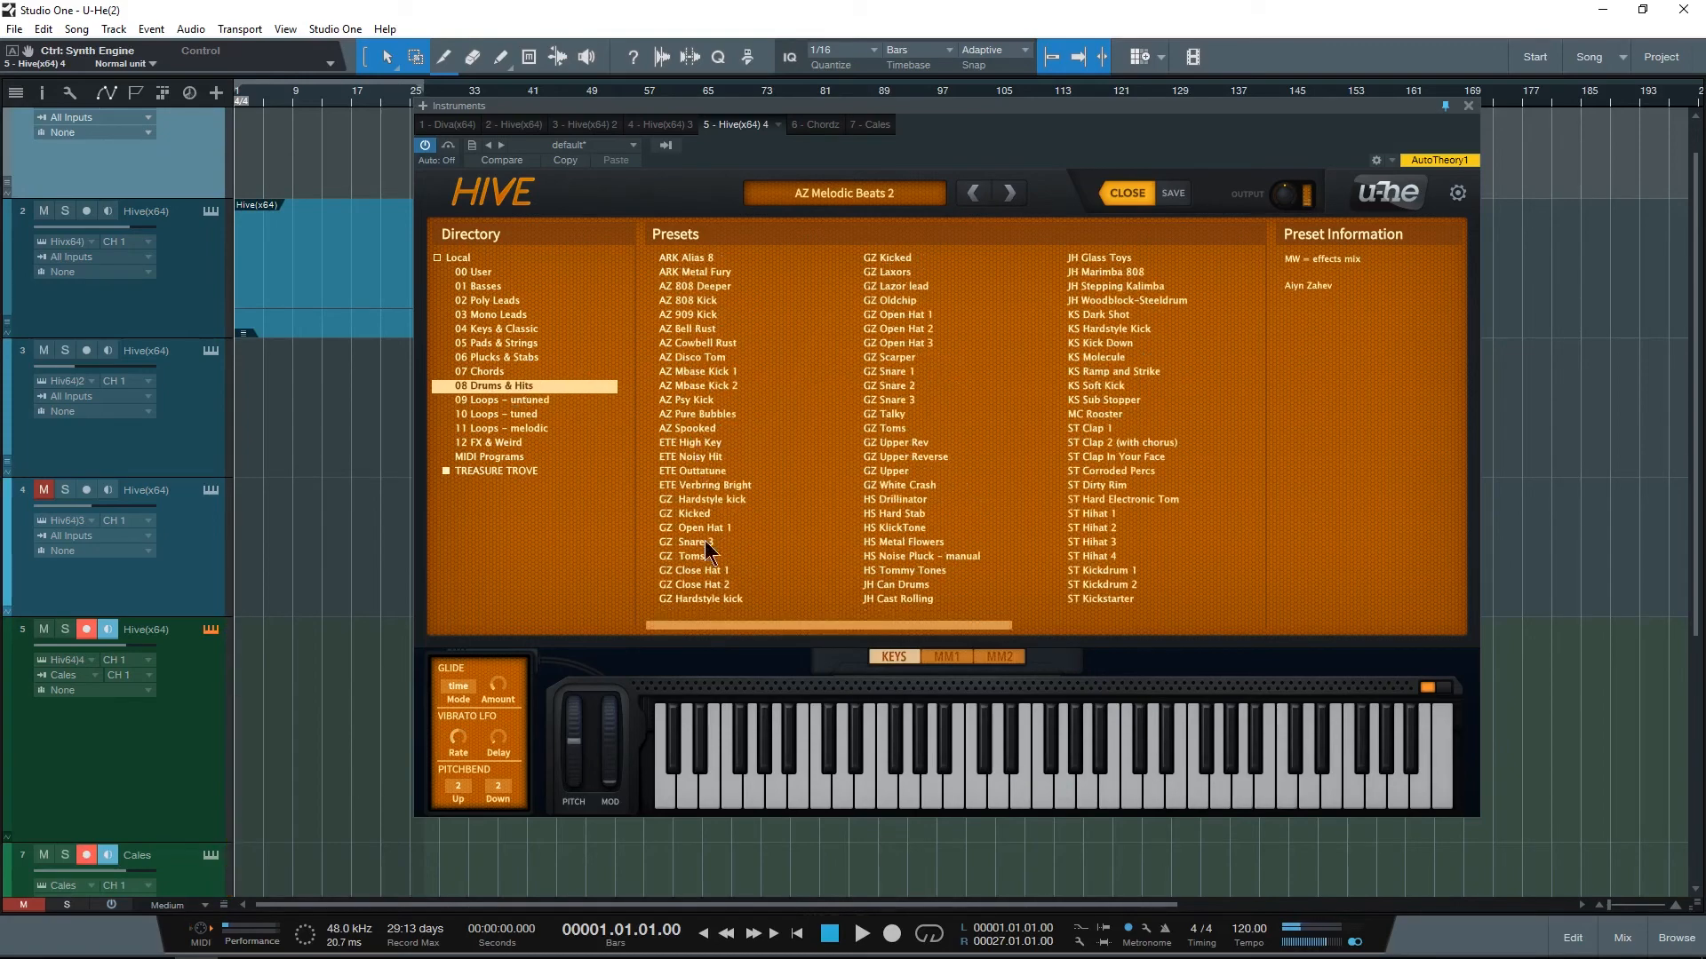
pyautogui.click(700, 556)
pyautogui.click(718, 567)
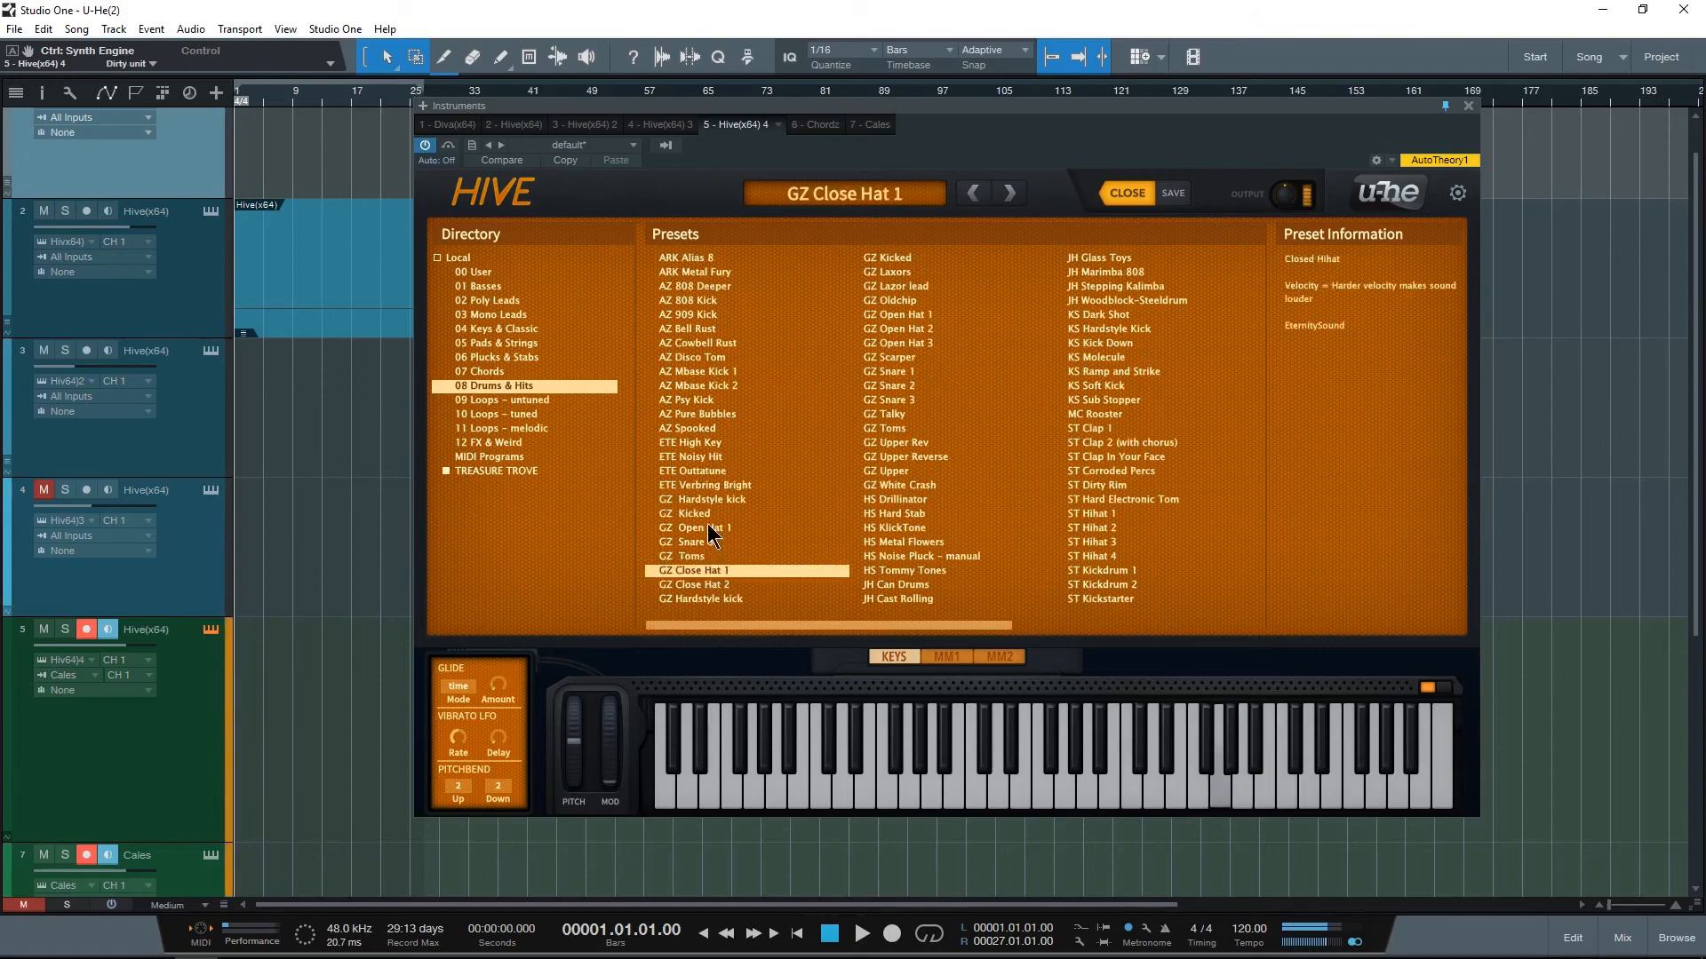
pyautogui.click(706, 514)
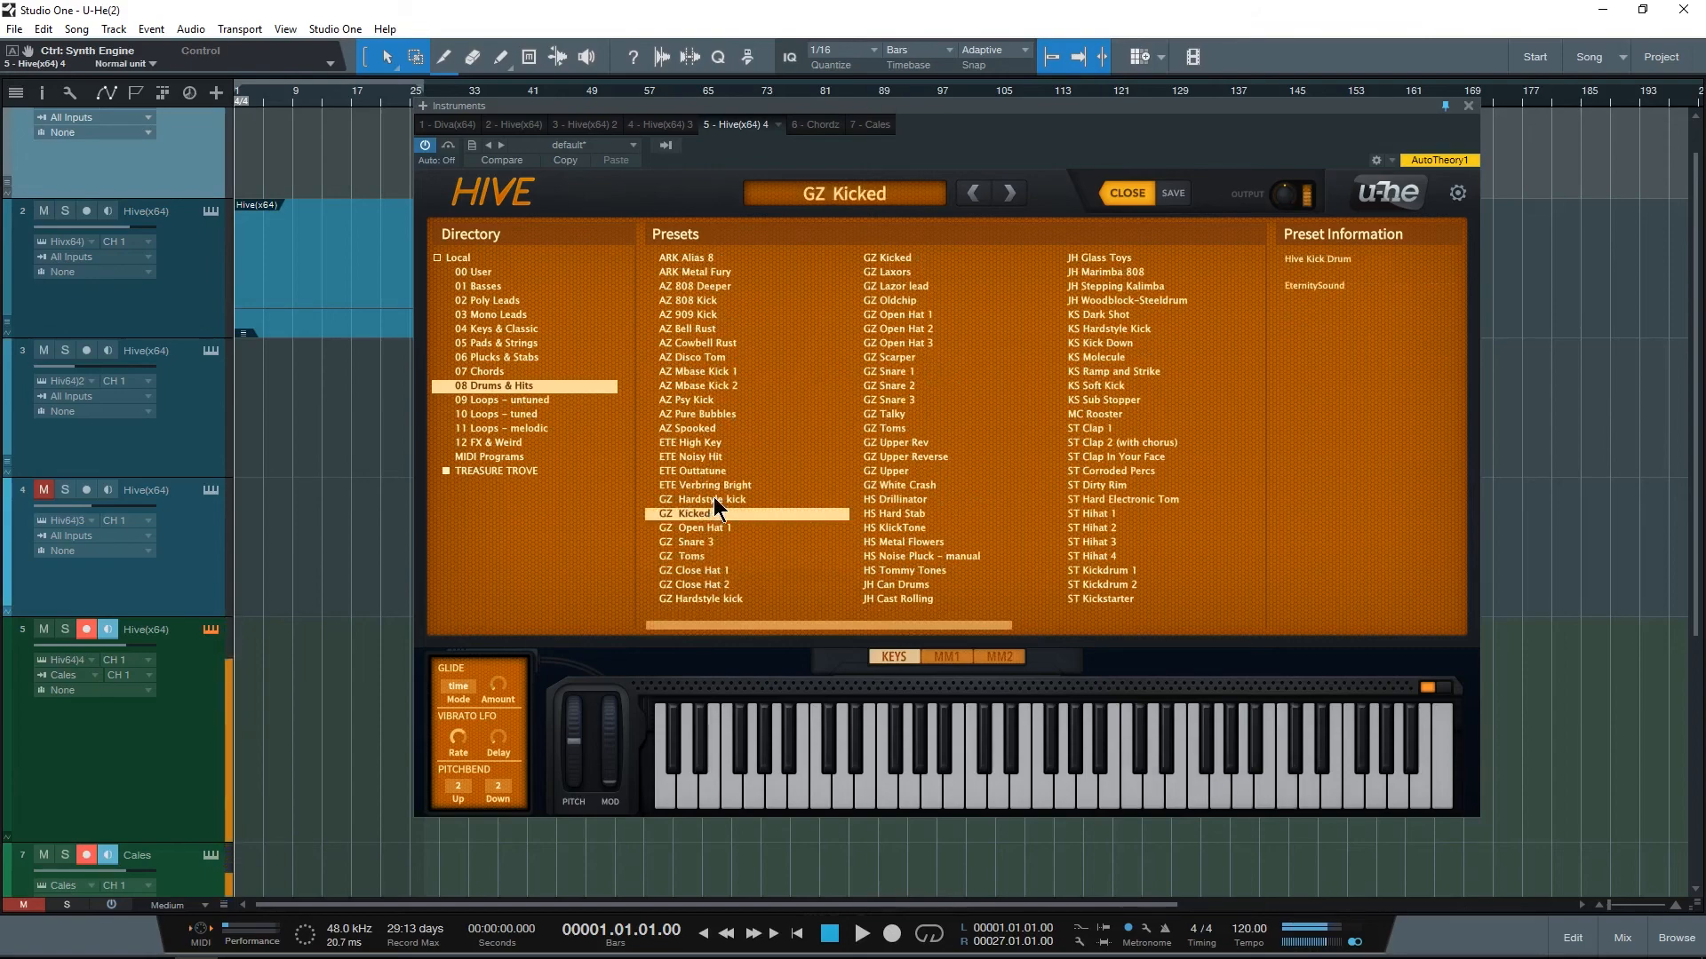
pyautogui.click(713, 499)
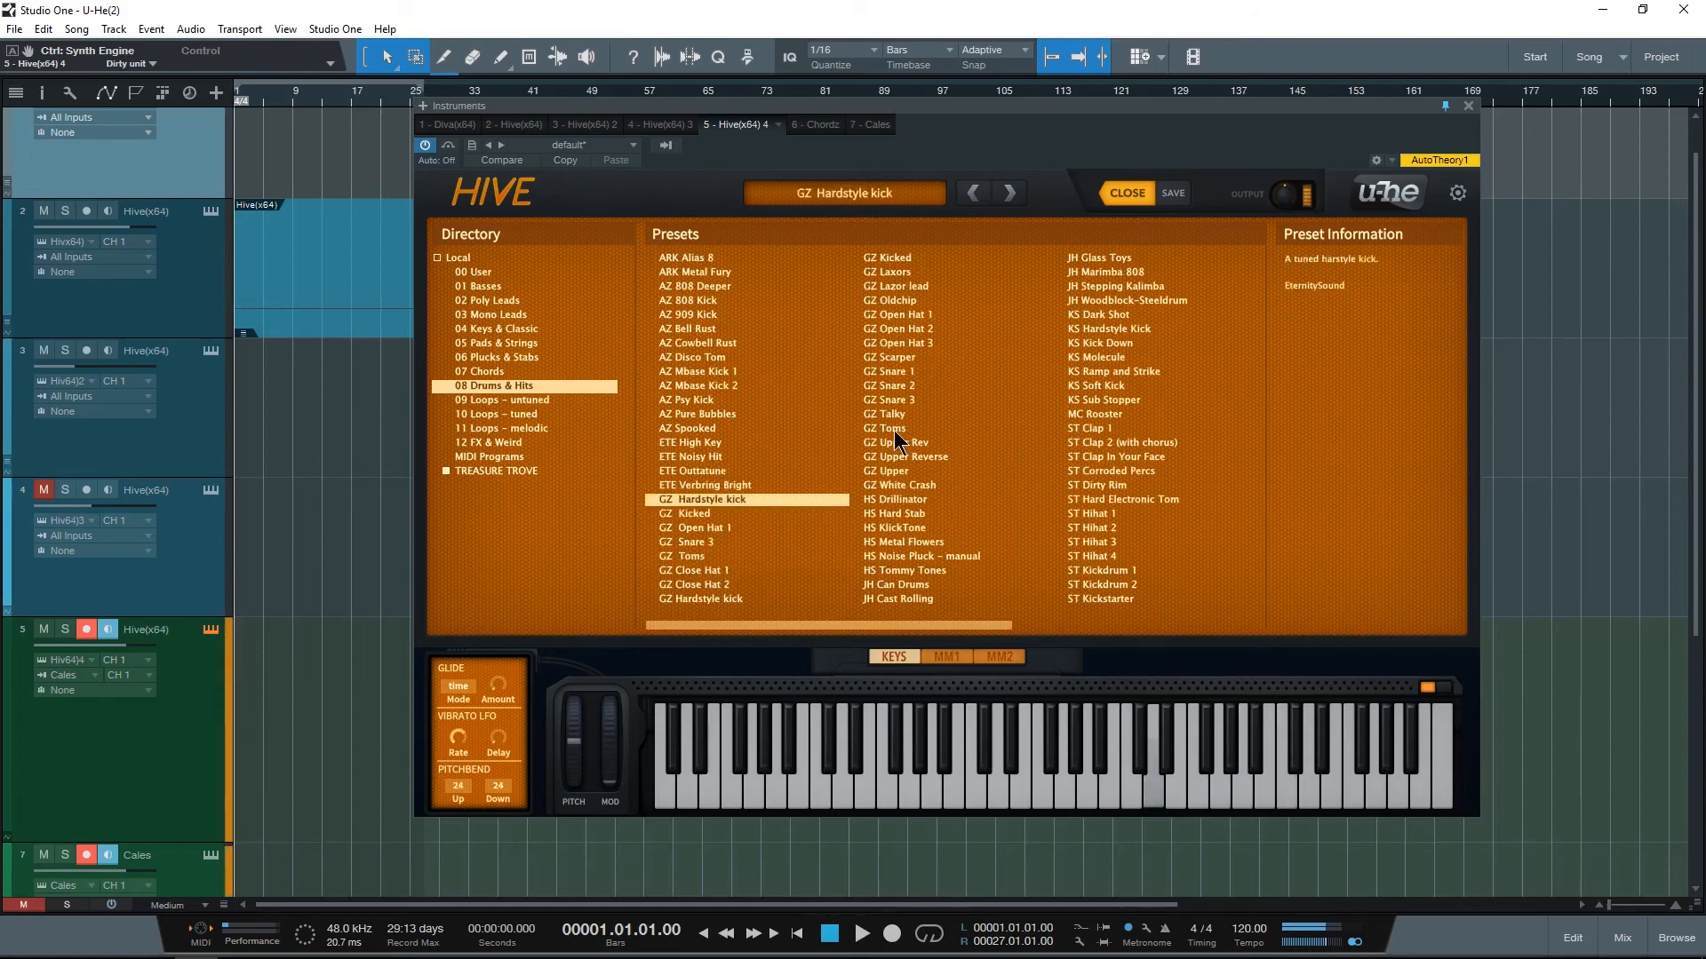
pyautogui.click(1091, 472)
# Step: Audition the chord presets ETE Lounge Chord and XS Dirty Miner, and the pluck presets JH Hard Breaks and ST Into the Highlands
pyautogui.click(498, 372)
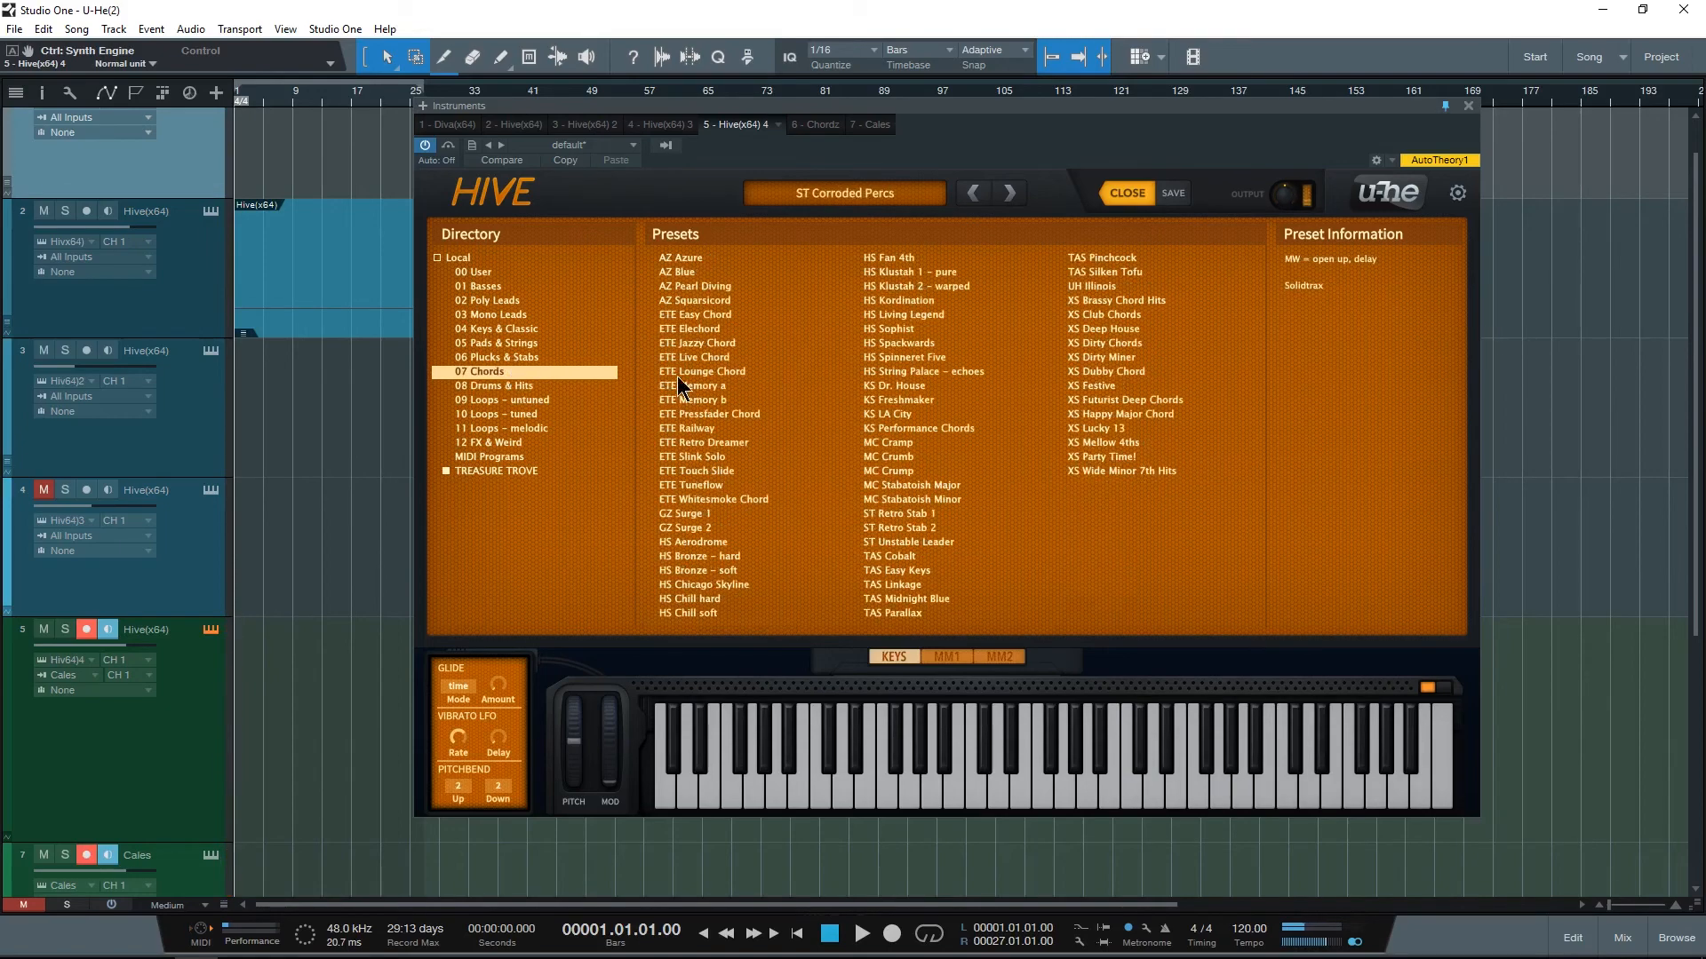
pyautogui.click(734, 371)
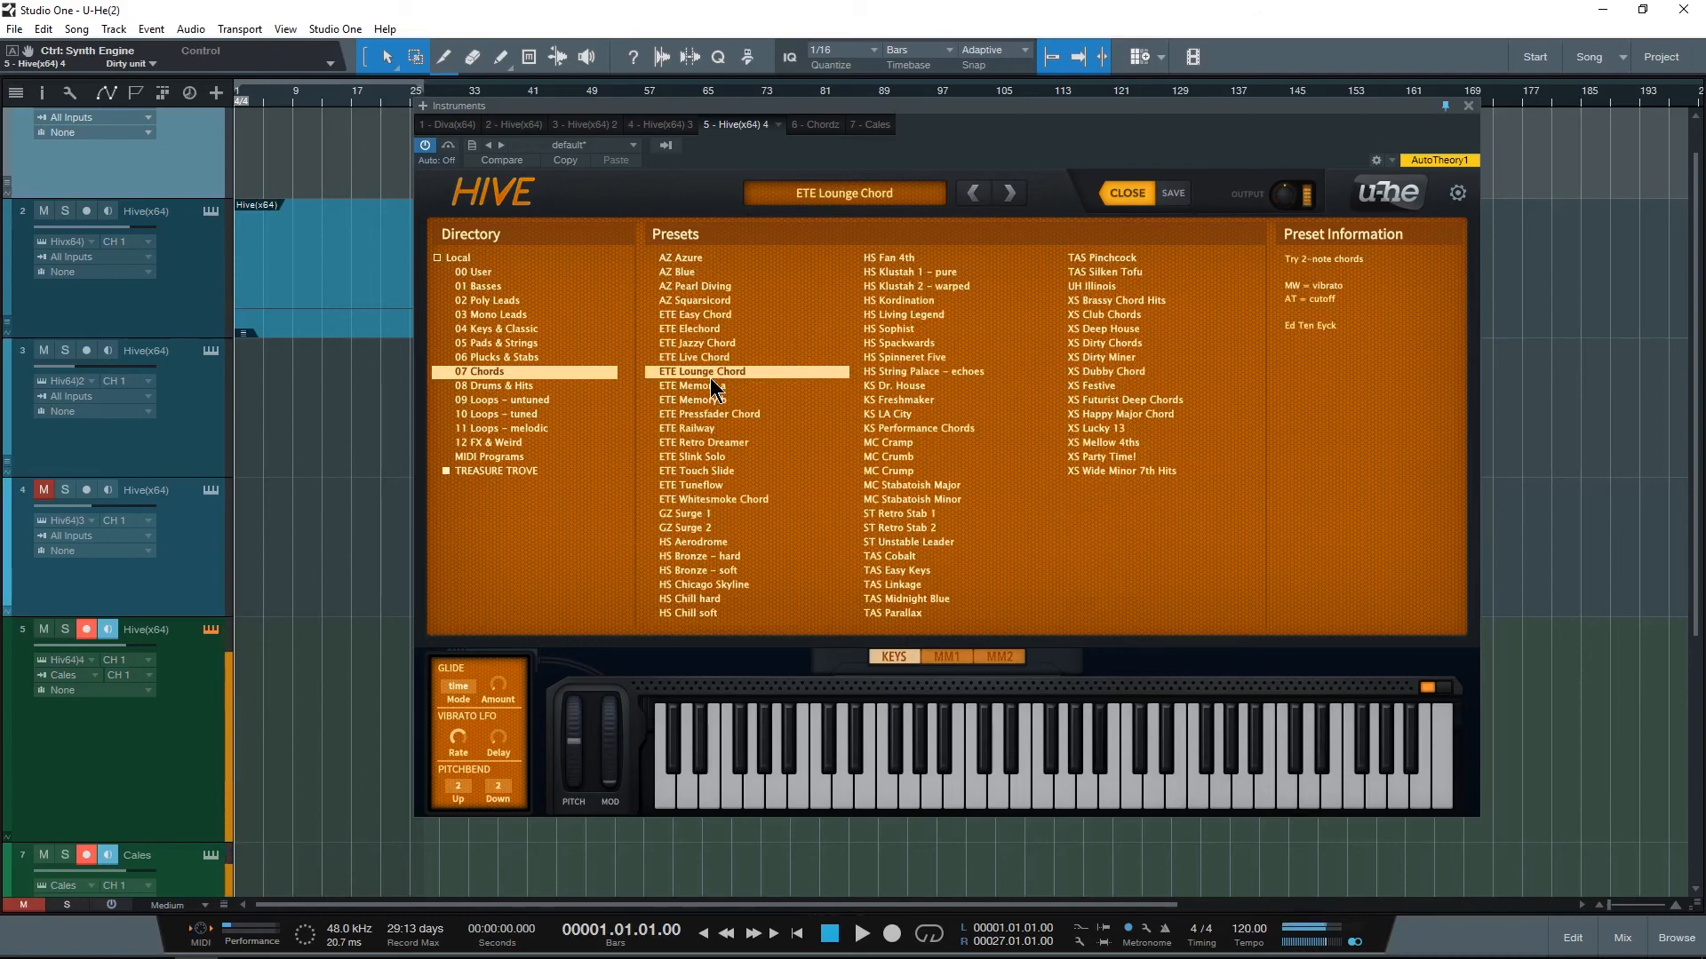
pyautogui.click(1118, 356)
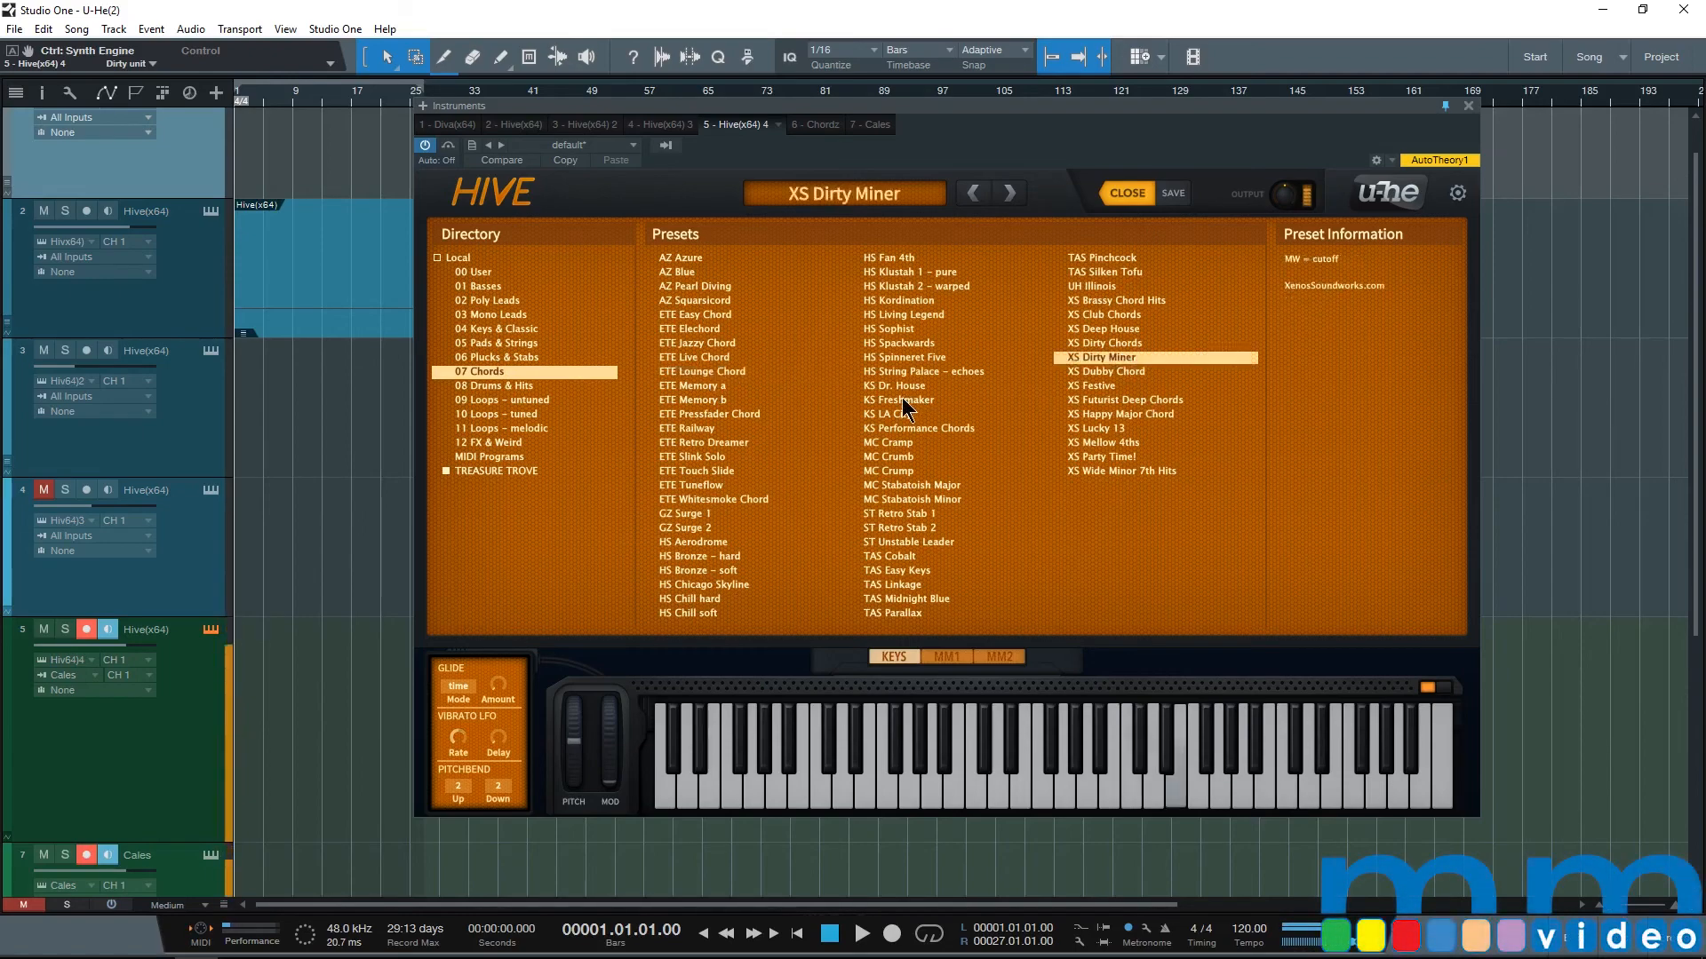
pyautogui.click(520, 357)
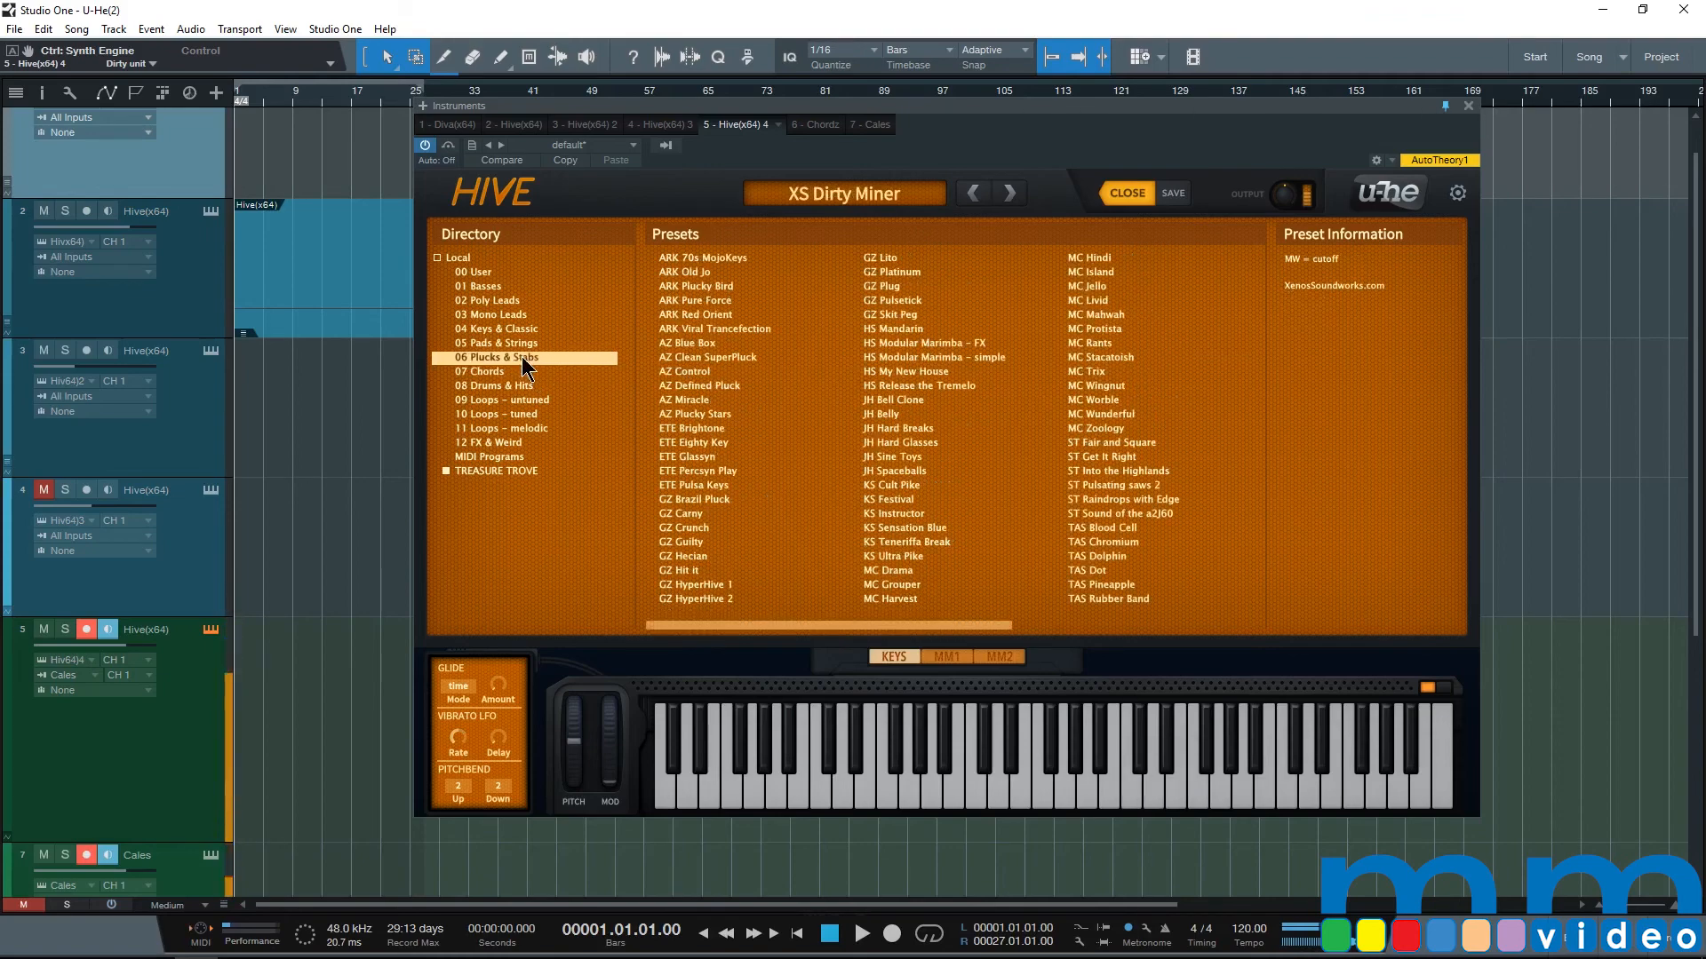
pyautogui.click(887, 429)
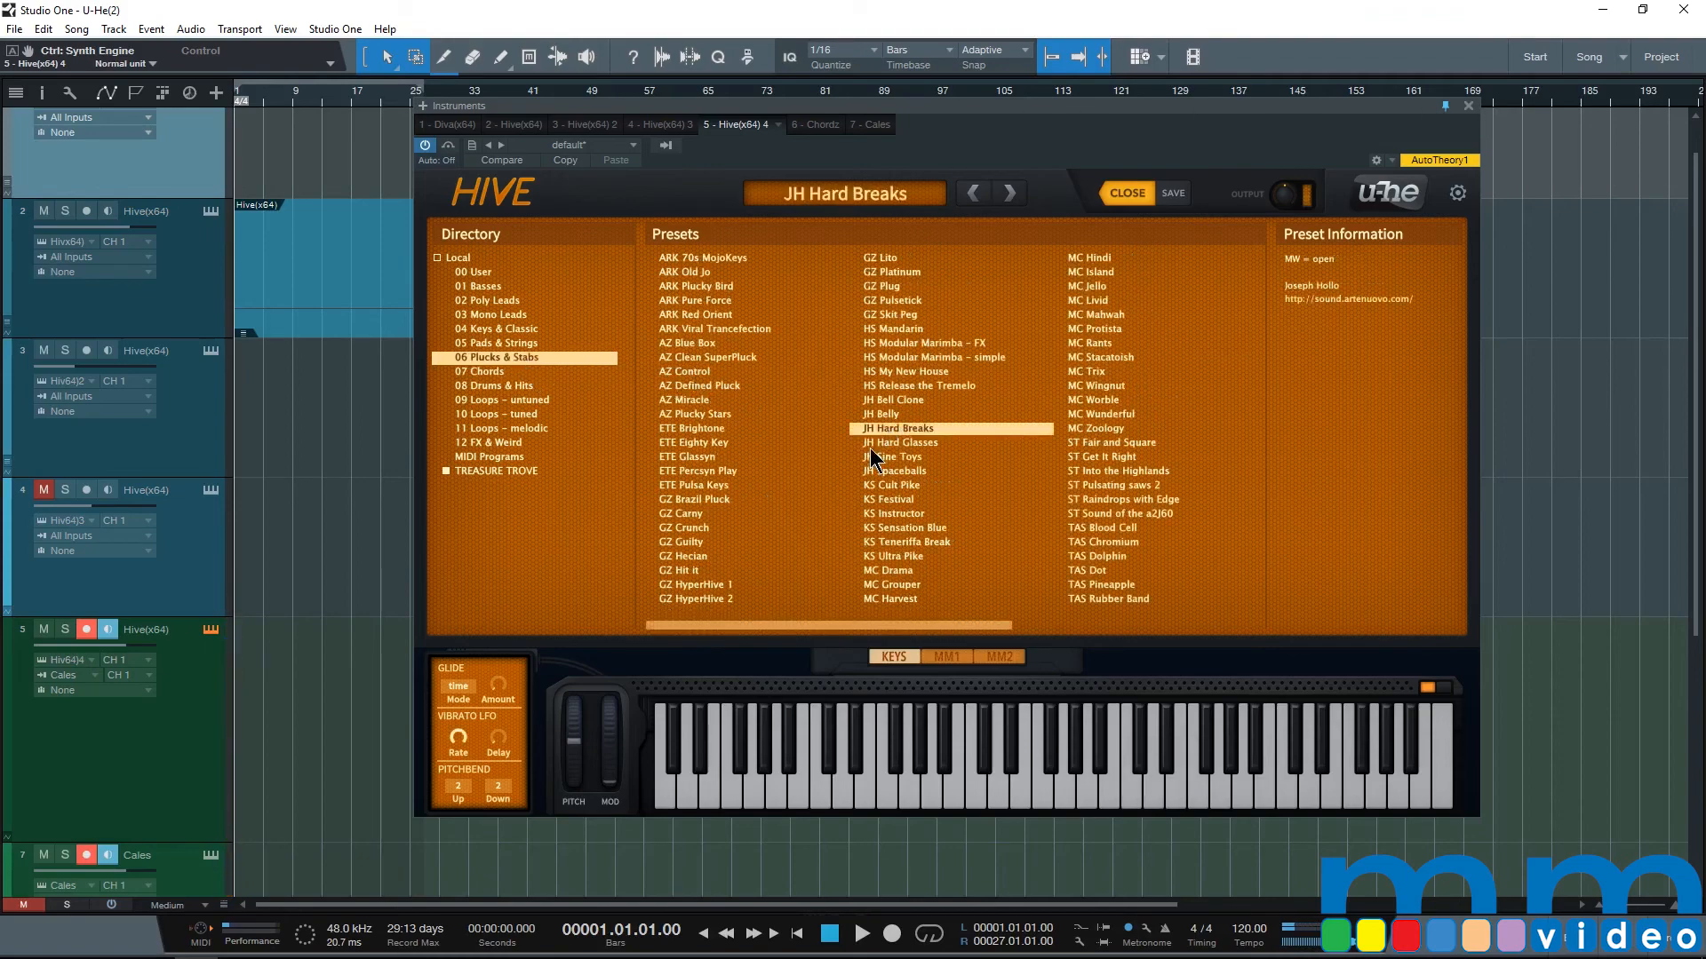
pyautogui.click(1162, 471)
# Step: Audition the ETE Tilt Pad preset from the 05 Pads & Strings folder
pyautogui.click(513, 331)
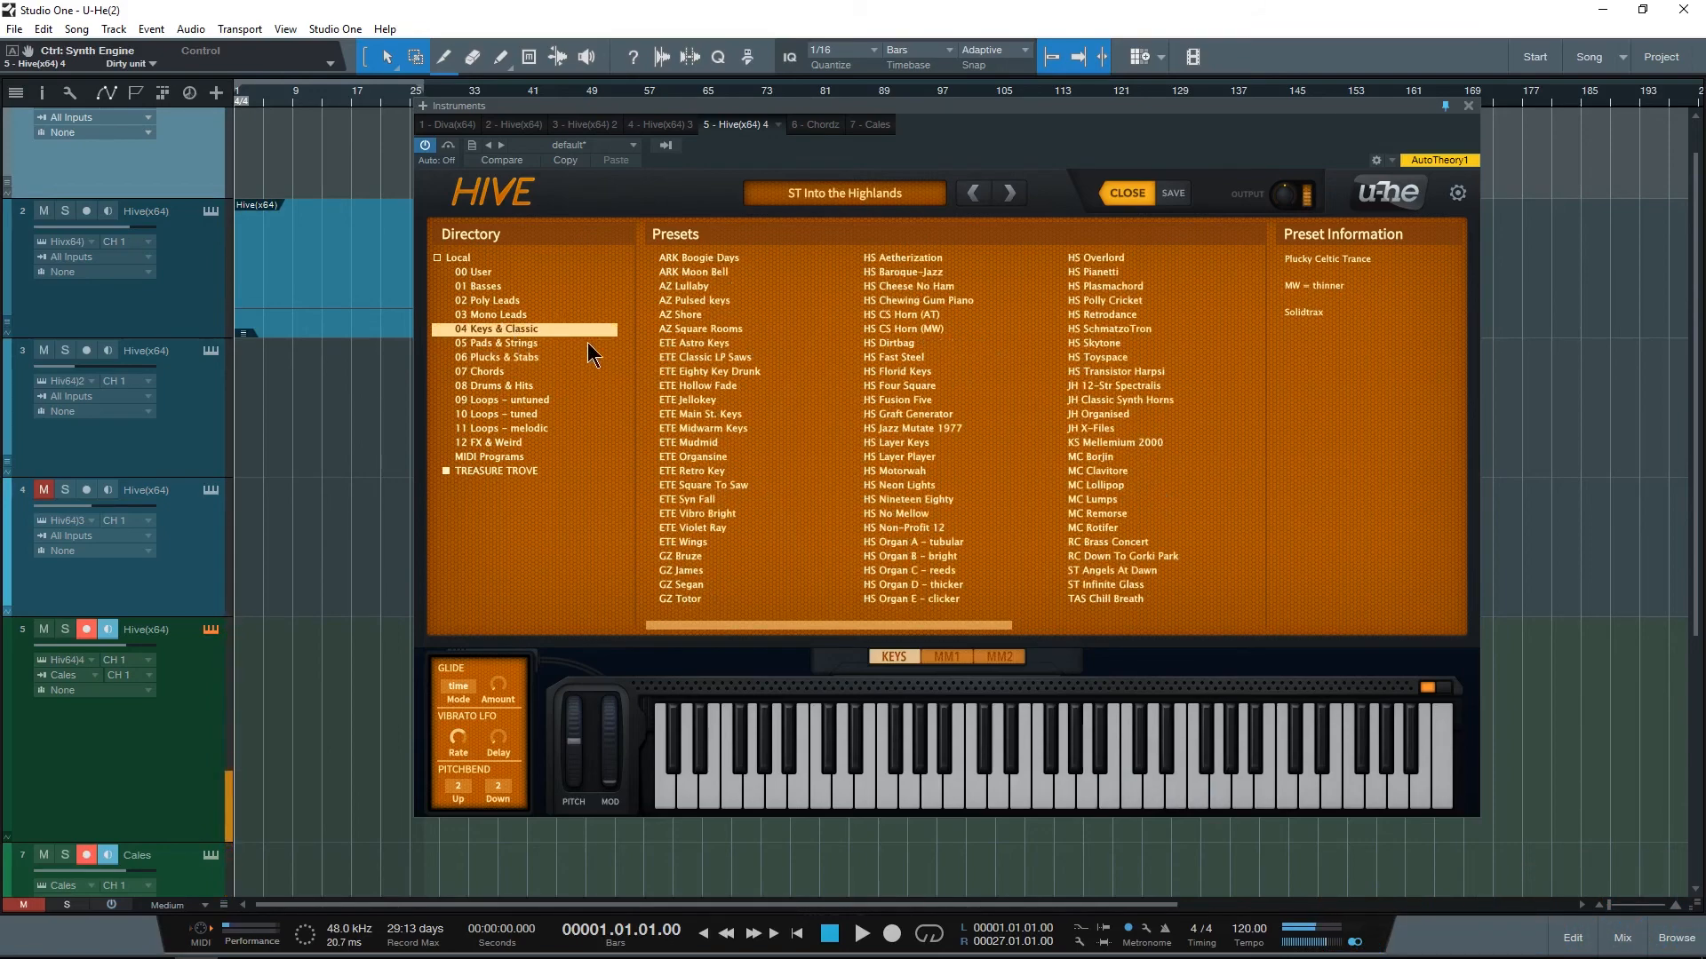
pyautogui.click(529, 345)
pyautogui.click(898, 455)
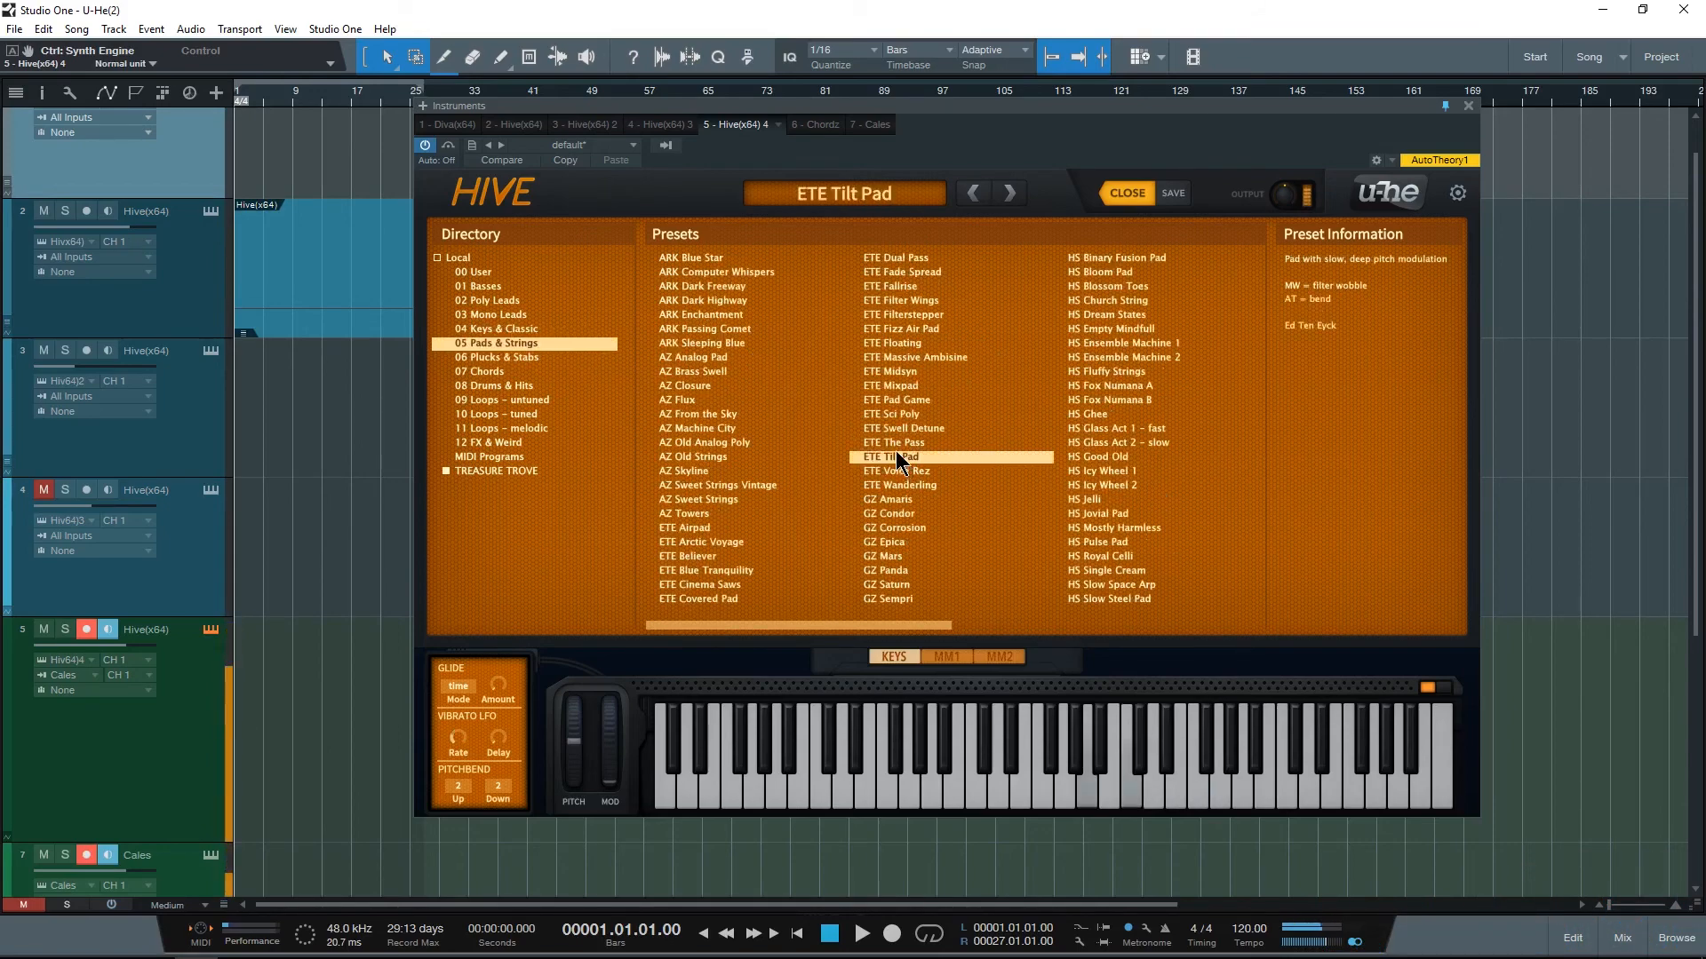
# Step: Audition ETE Jellokey, HS Jazz Mutate 1977 and JH Organised from the 04 Keys & Classic preset folder
pyautogui.click(516, 327)
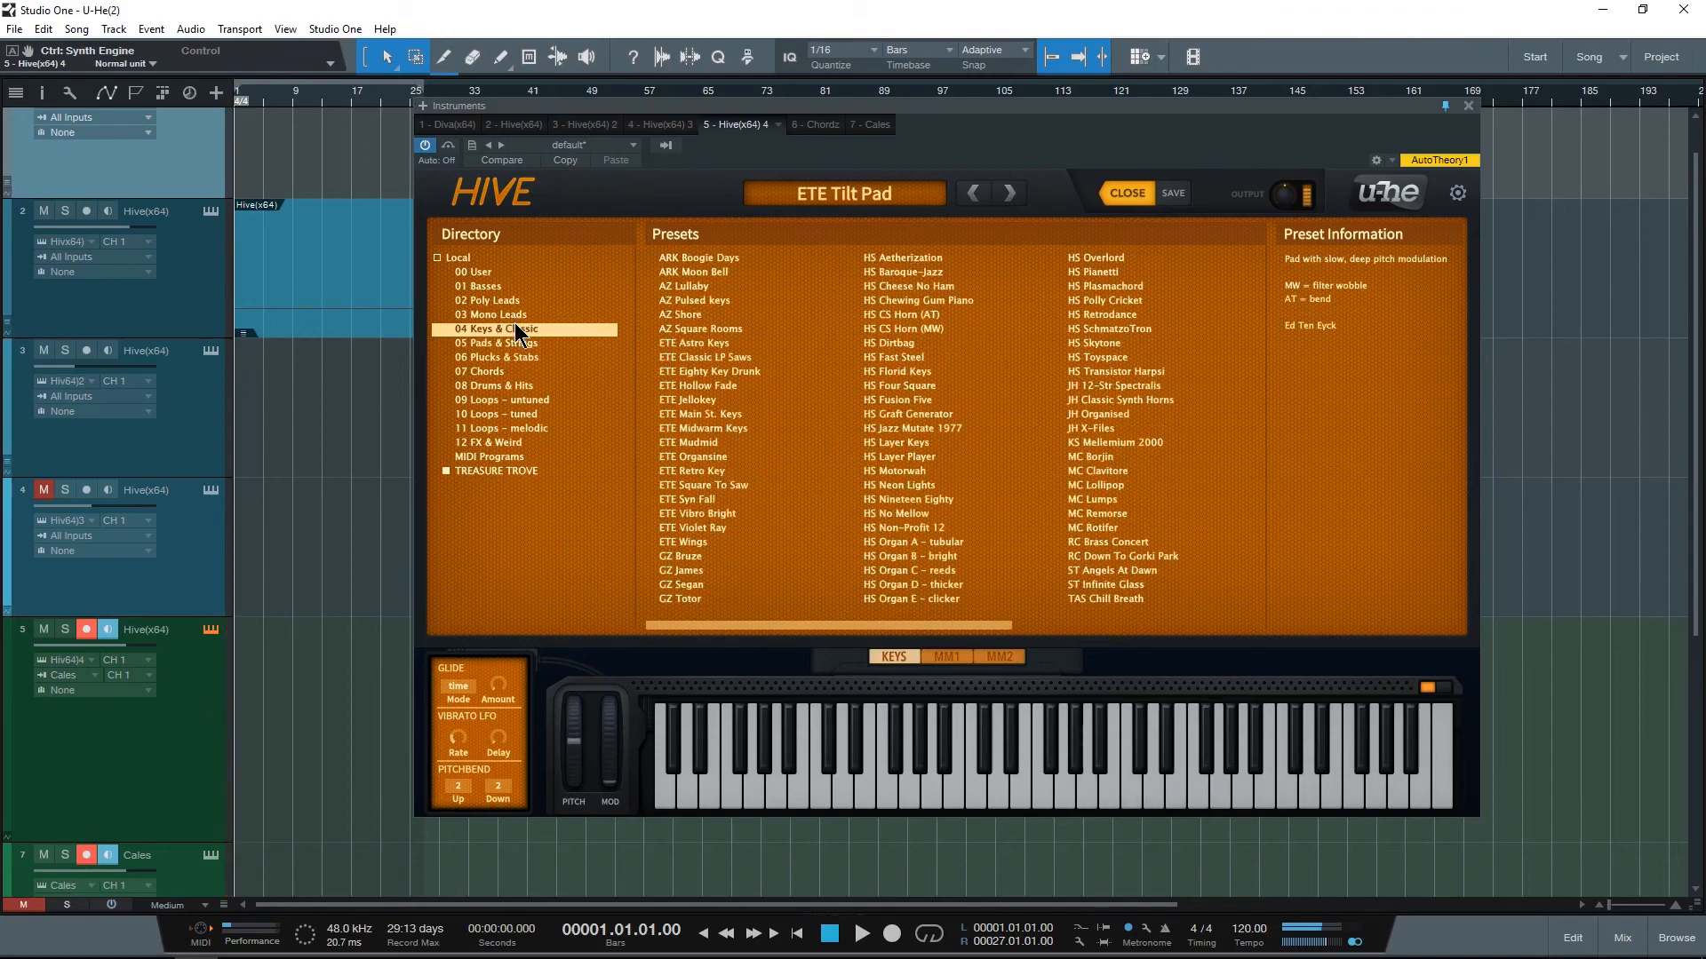
pyautogui.click(704, 400)
pyautogui.click(924, 429)
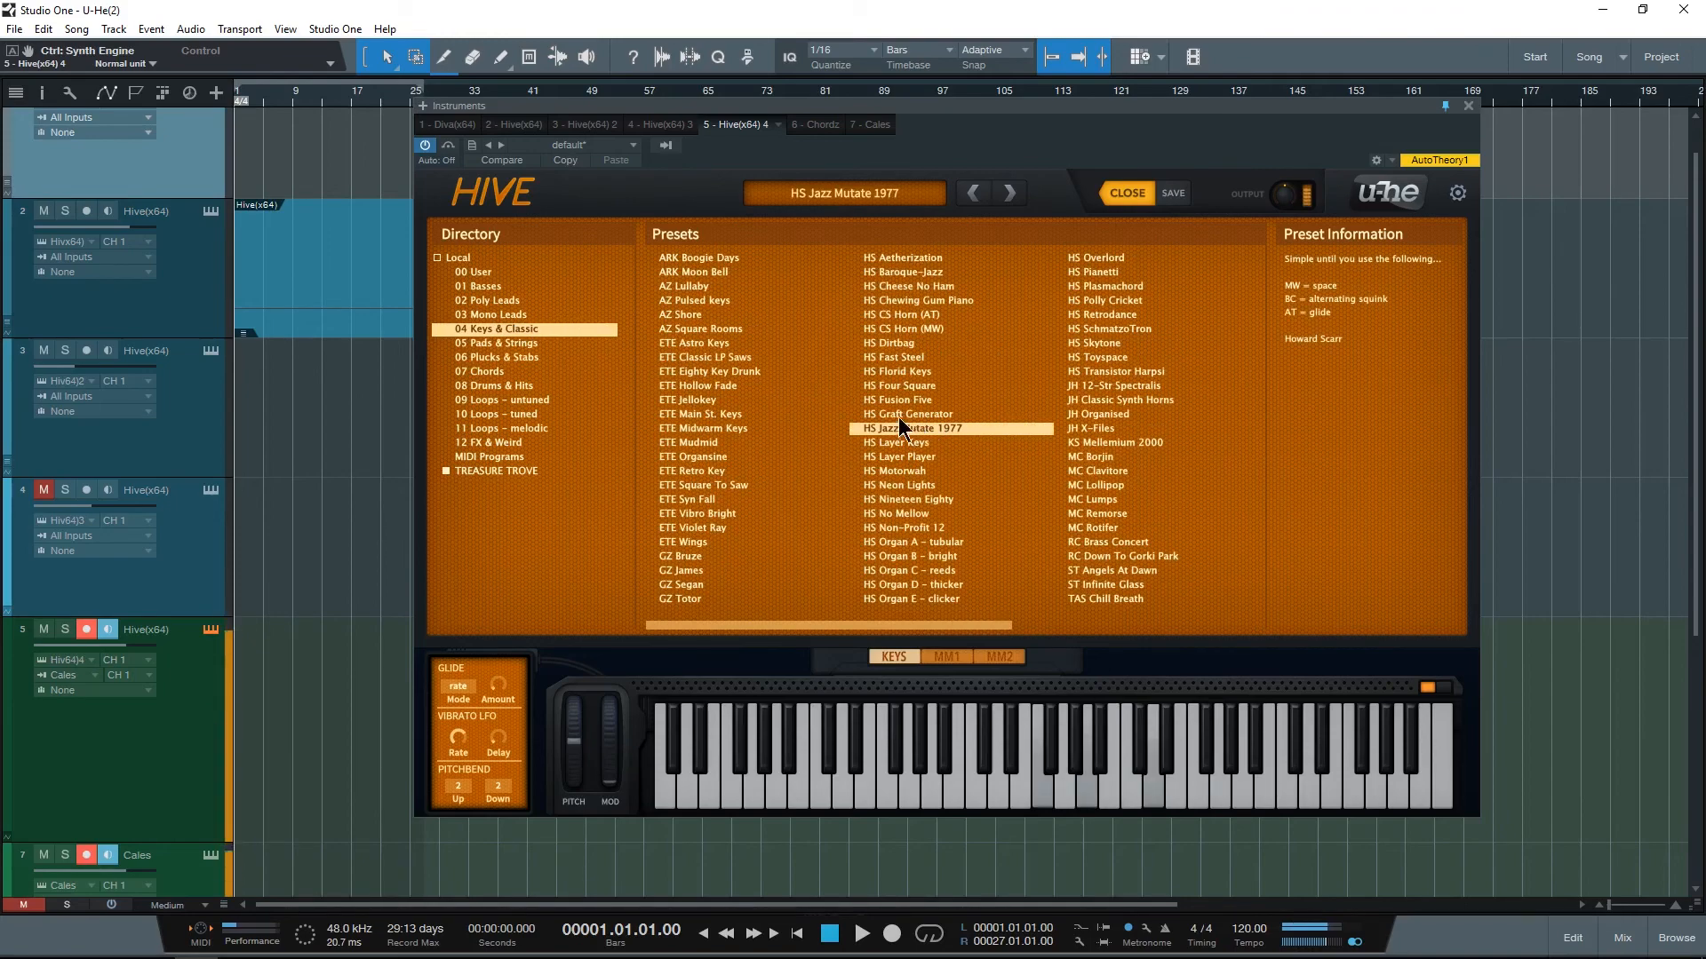
pyautogui.click(1082, 415)
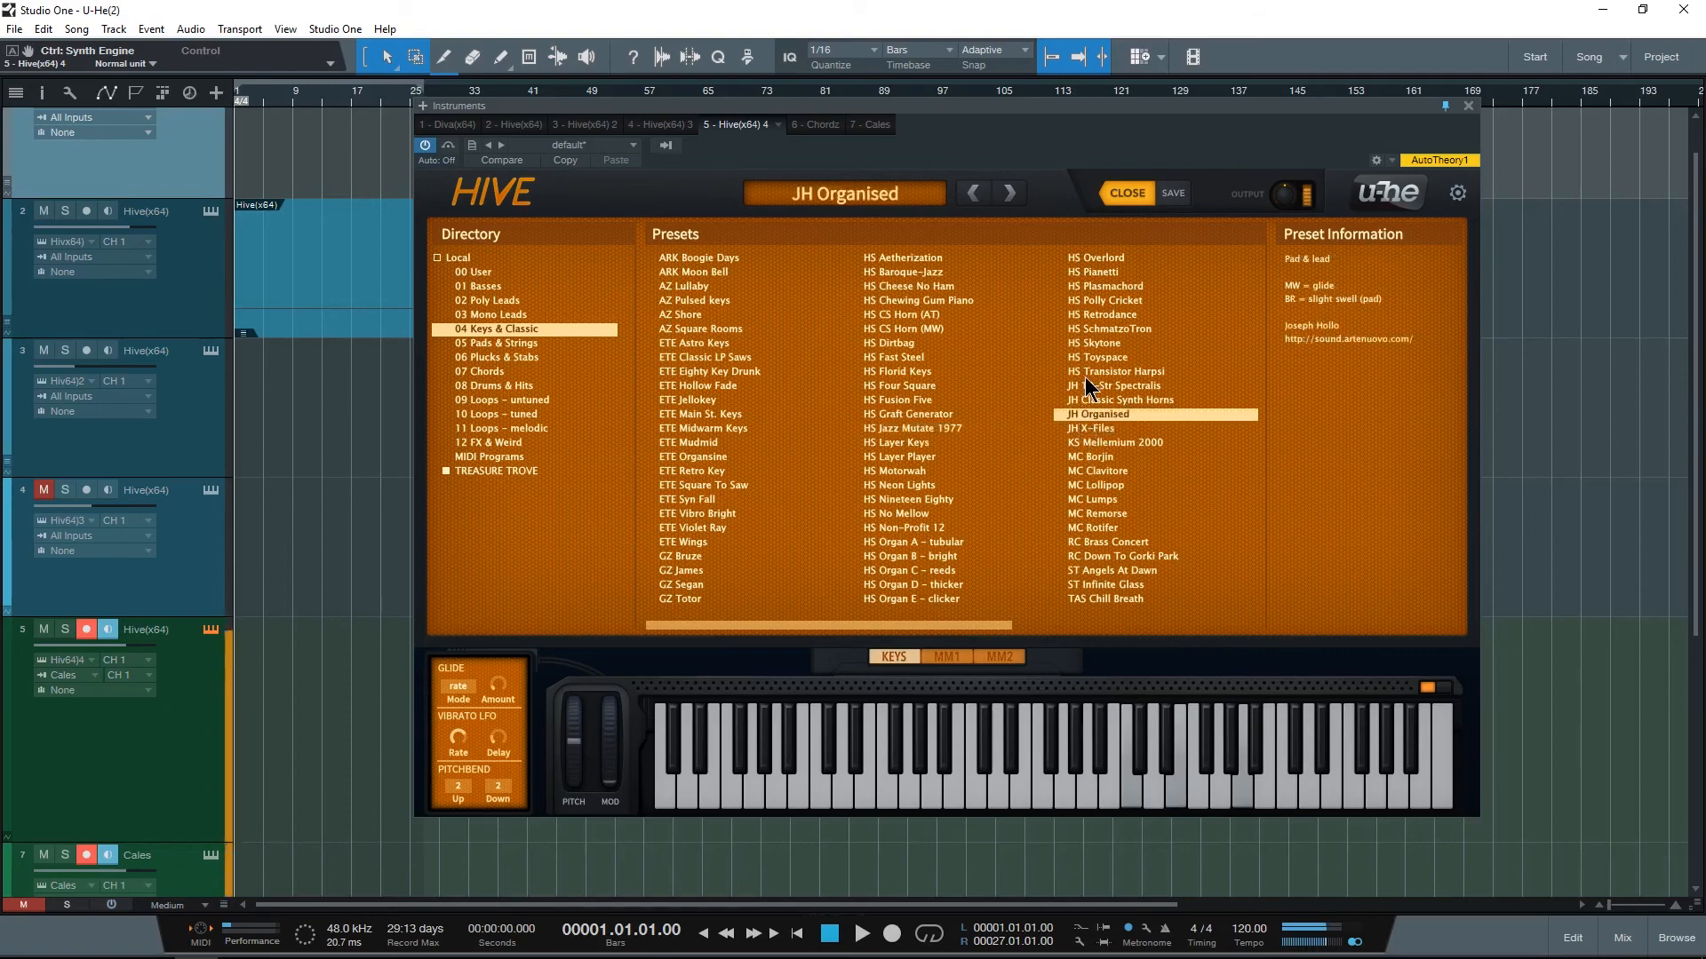
# Step: Audition AZ Error Sub from the 03 Mono Leads folder and ETE Bright Stack from the 02 Poly Leads folder
pyautogui.click(501, 315)
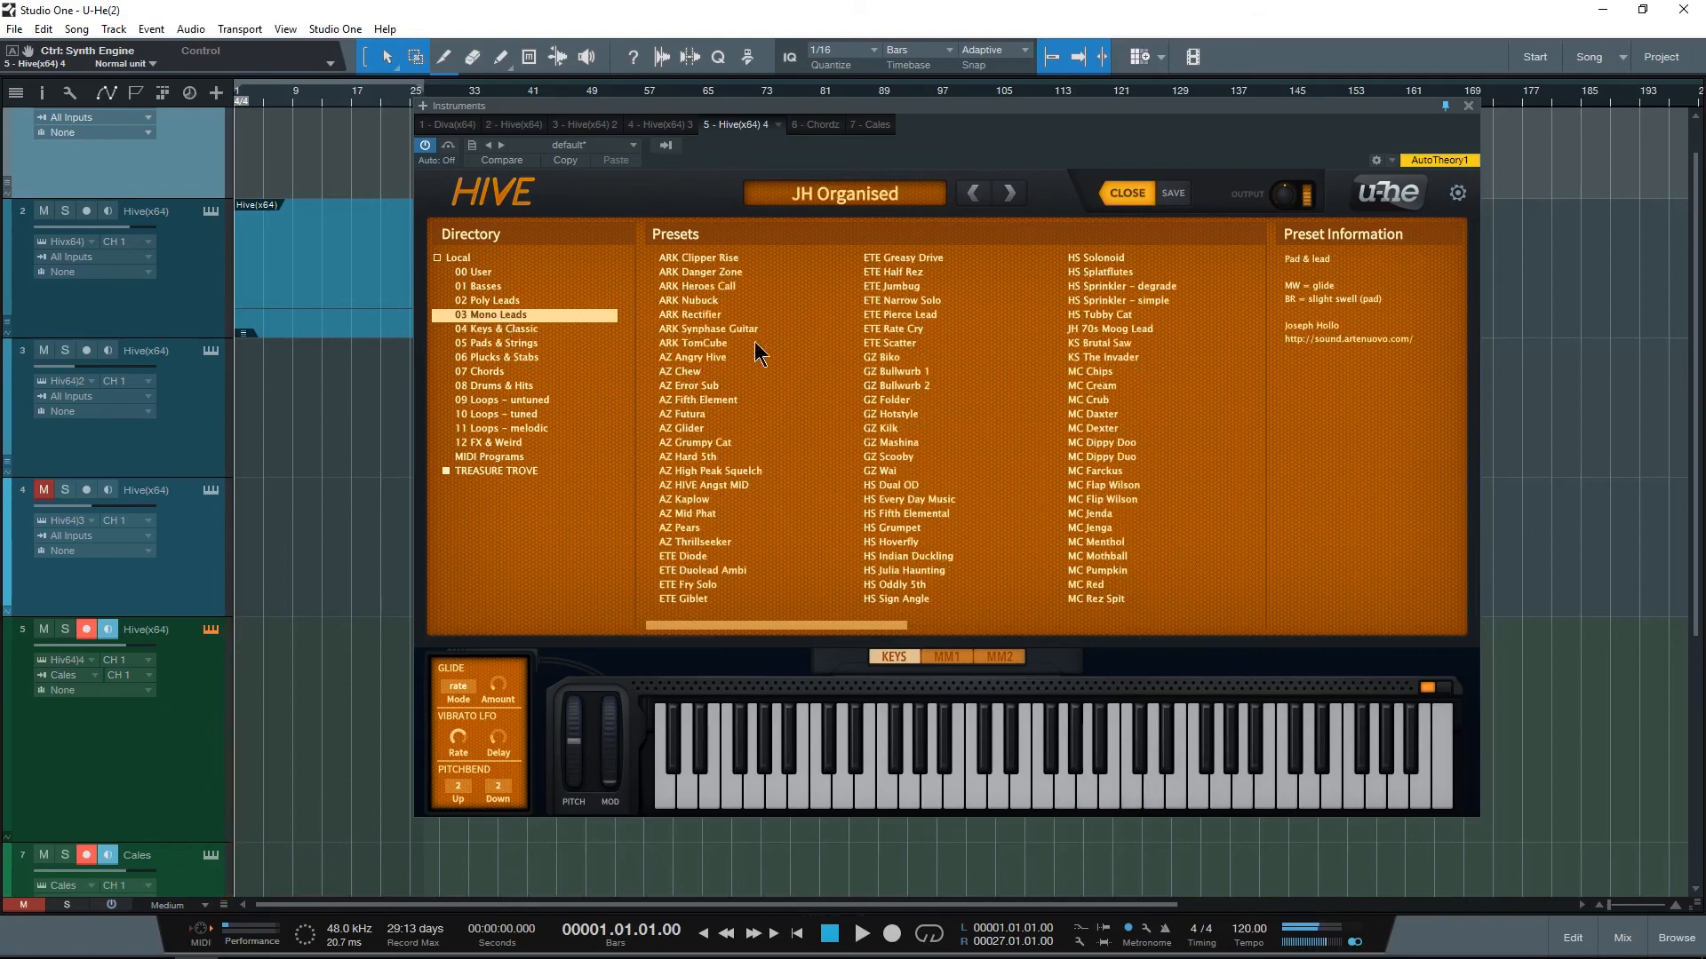
pyautogui.click(712, 386)
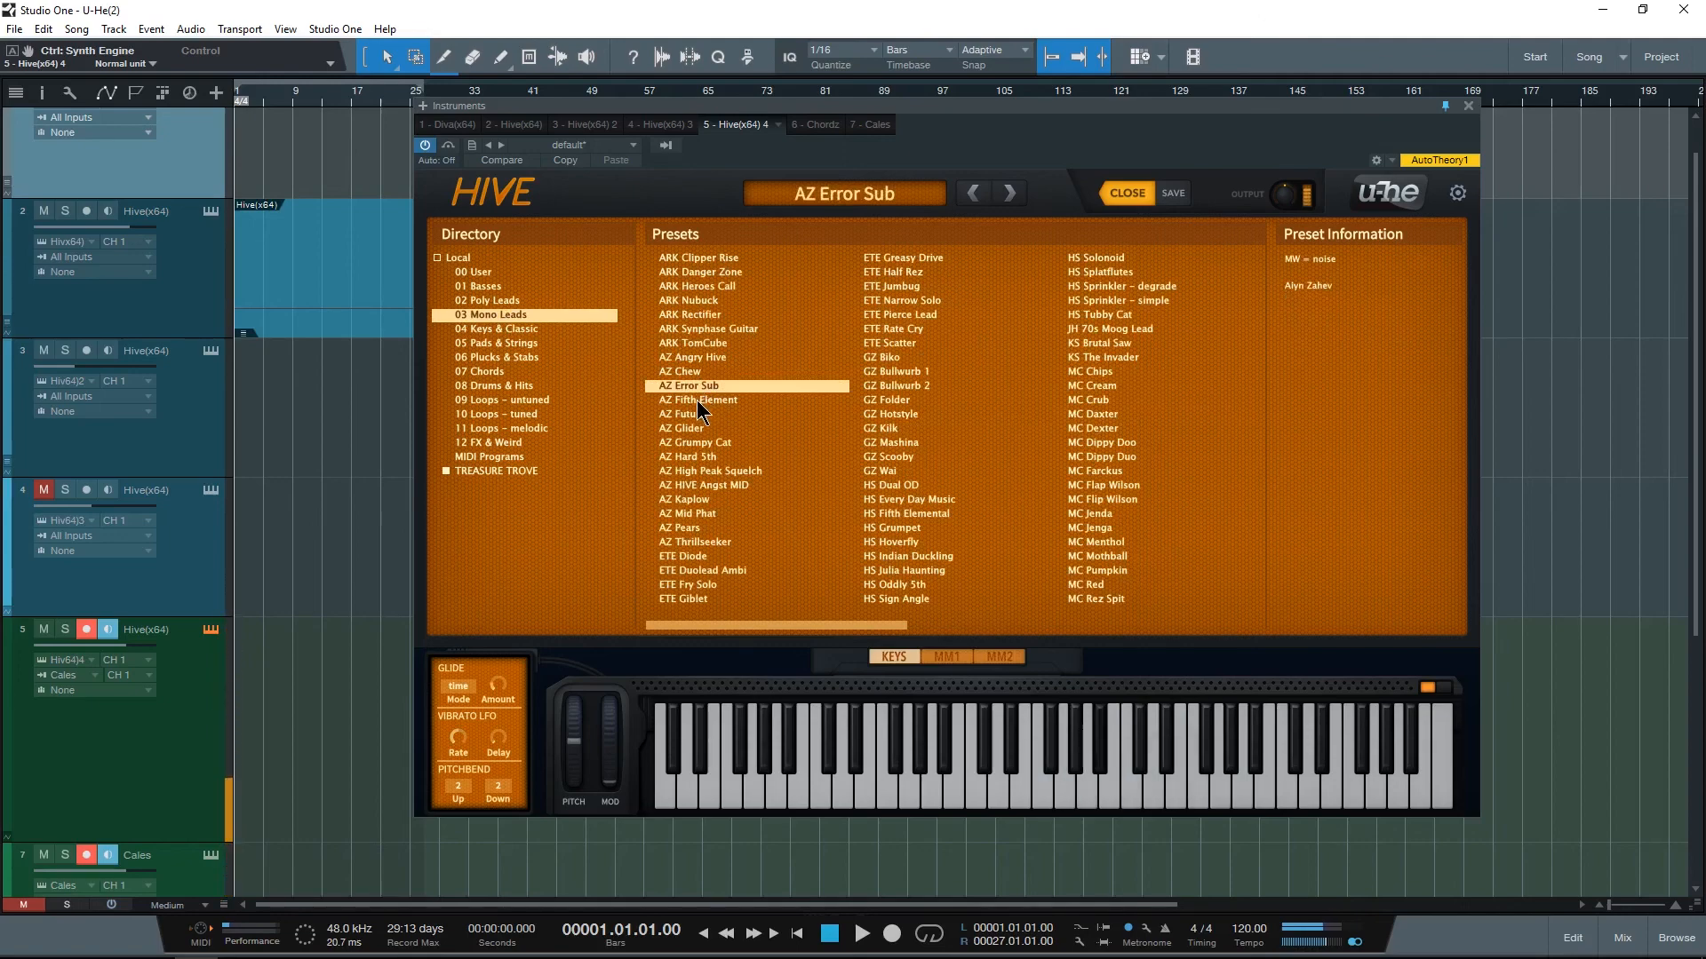
pyautogui.click(504, 299)
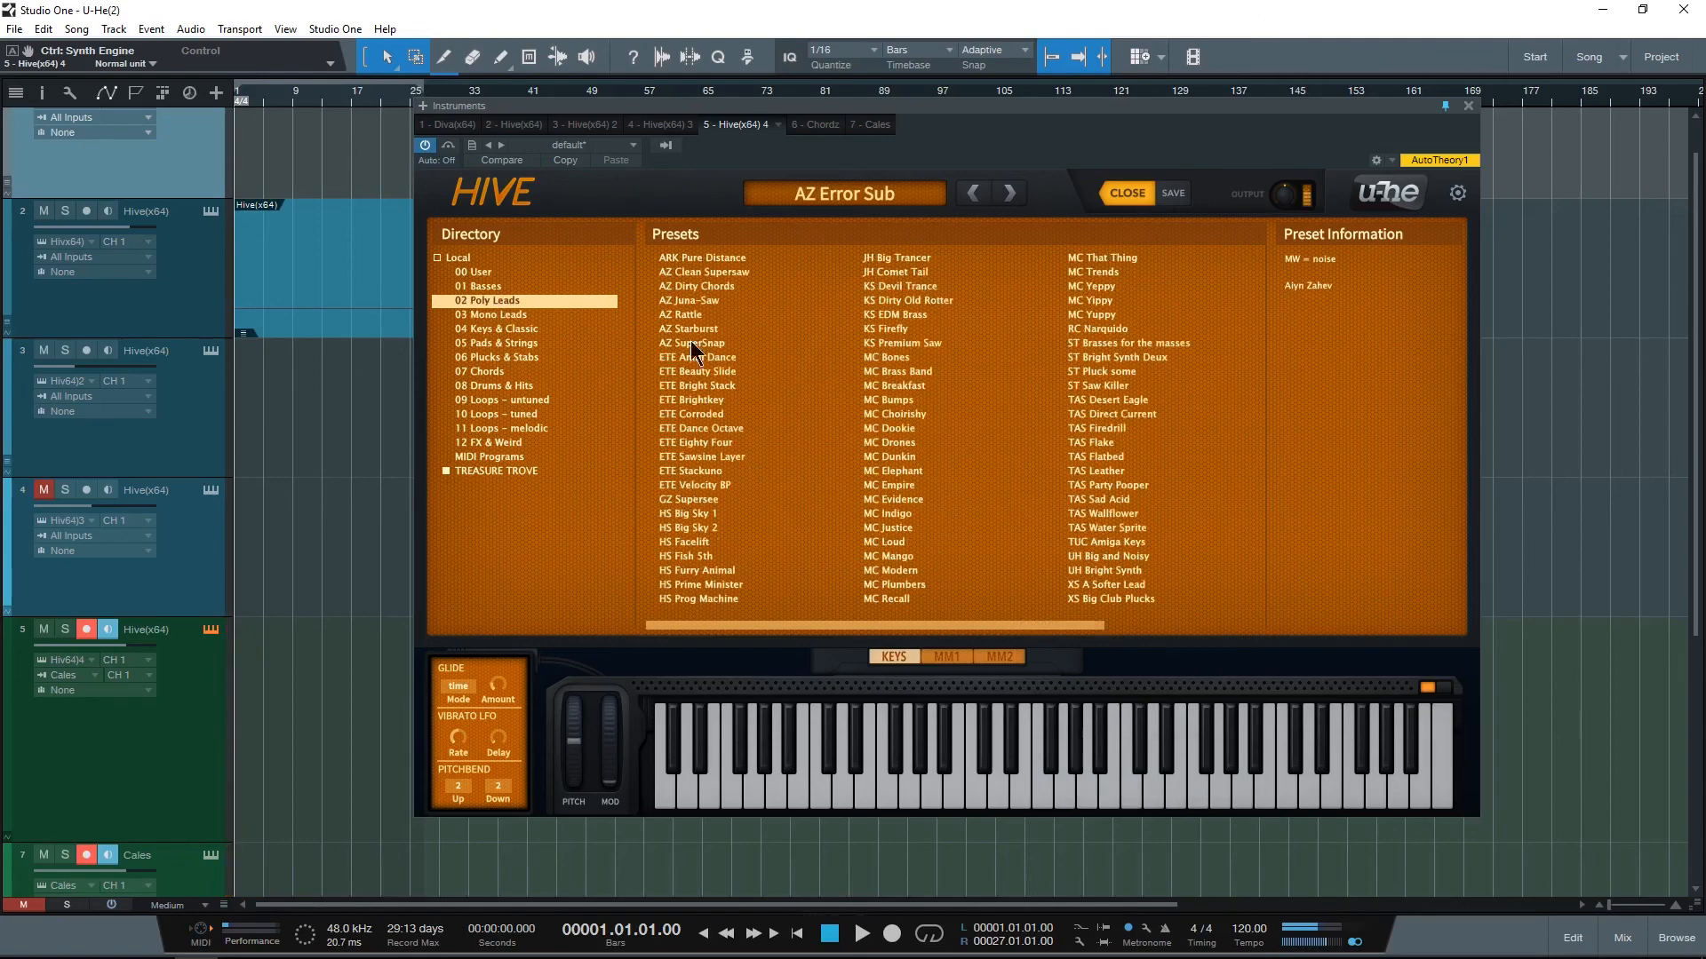
pyautogui.click(697, 389)
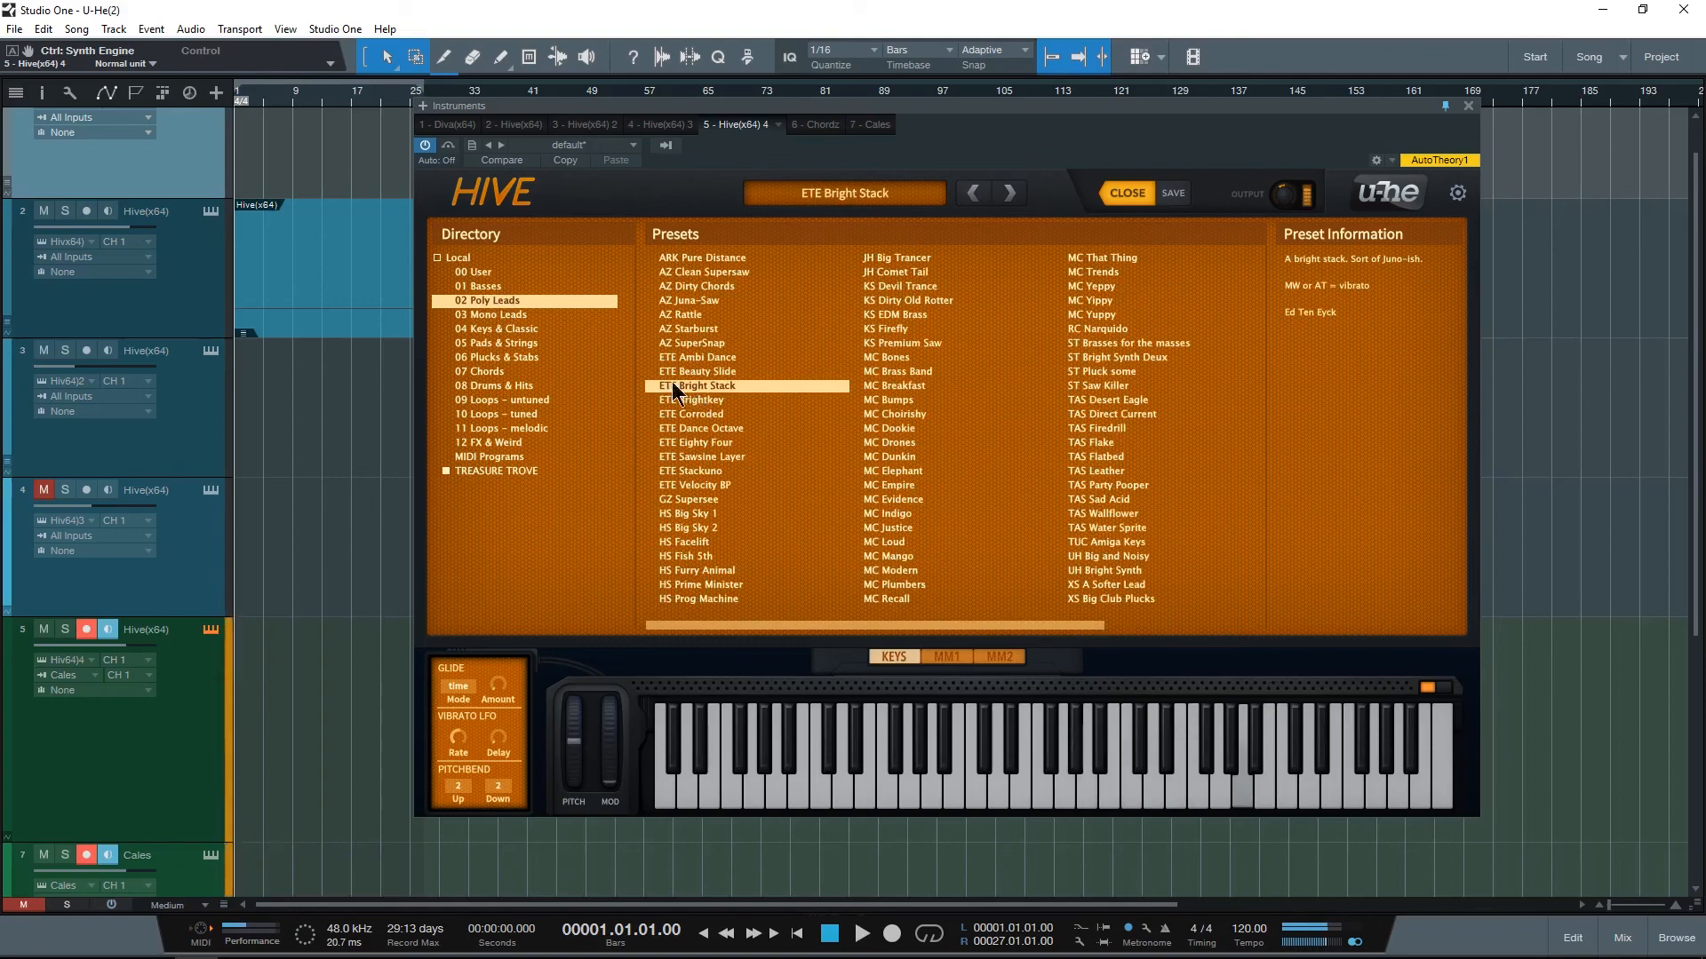
# Step: Glance at the 00 User preset folder and audition AZ 80s Powa bass and MC Crab from the 01 Basses folder
pyautogui.click(484, 273)
pyautogui.click(489, 299)
pyautogui.click(489, 274)
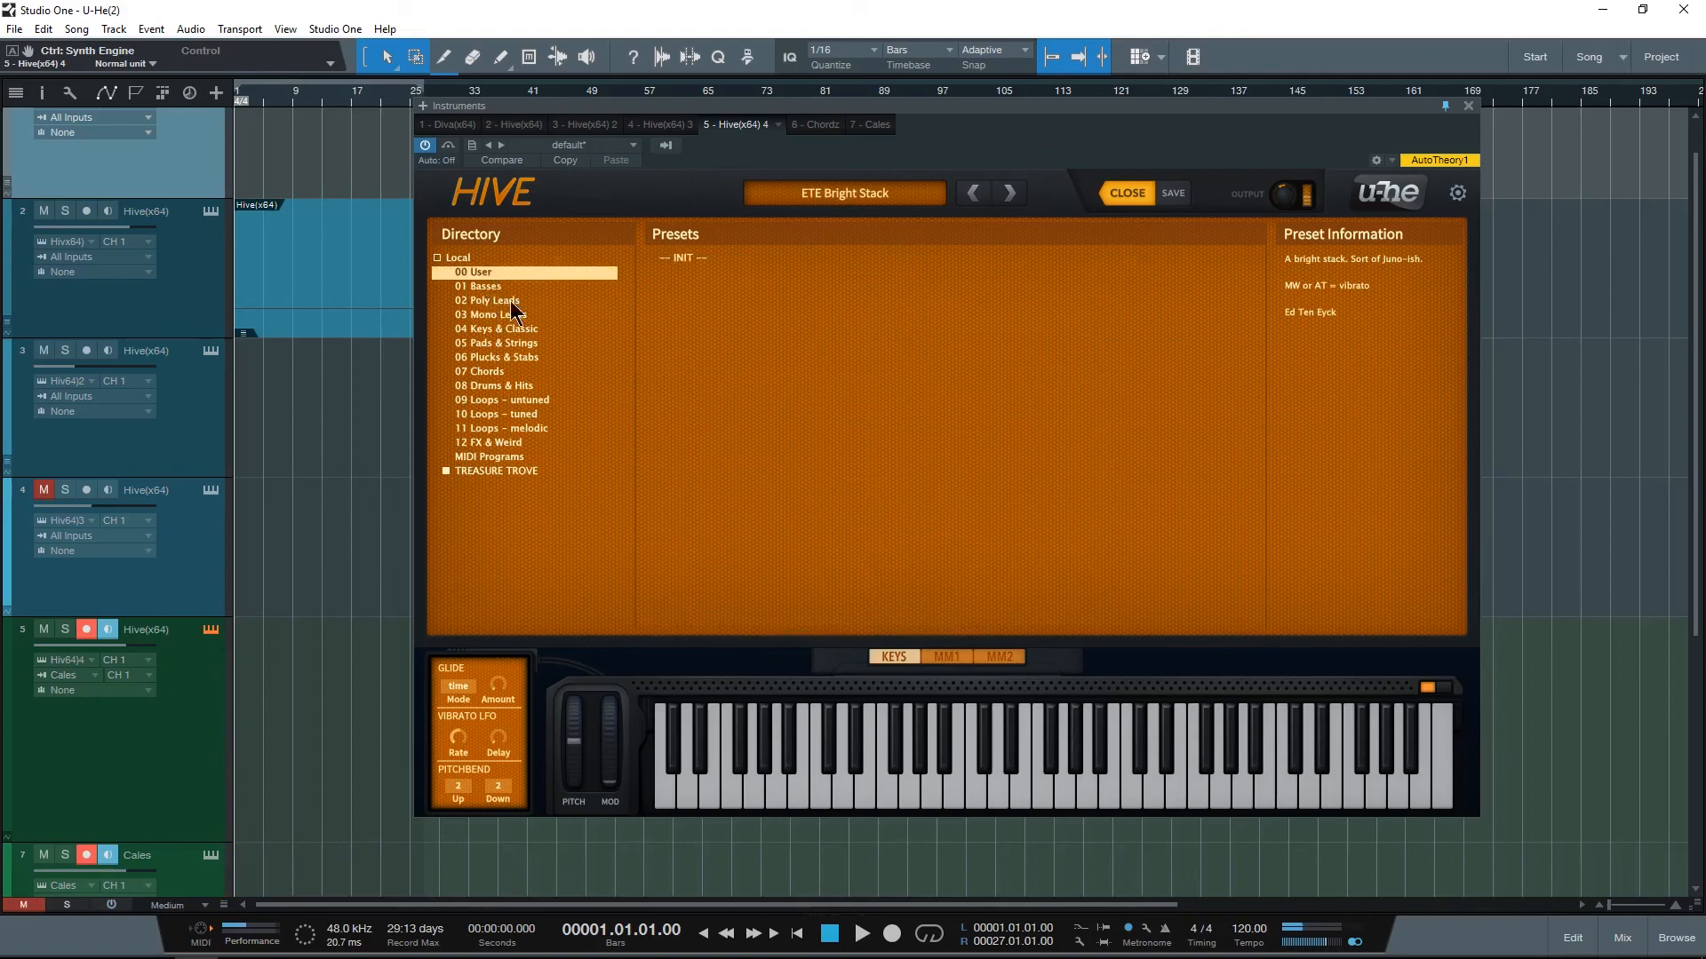
pyautogui.click(511, 287)
pyautogui.click(709, 345)
pyautogui.click(1078, 414)
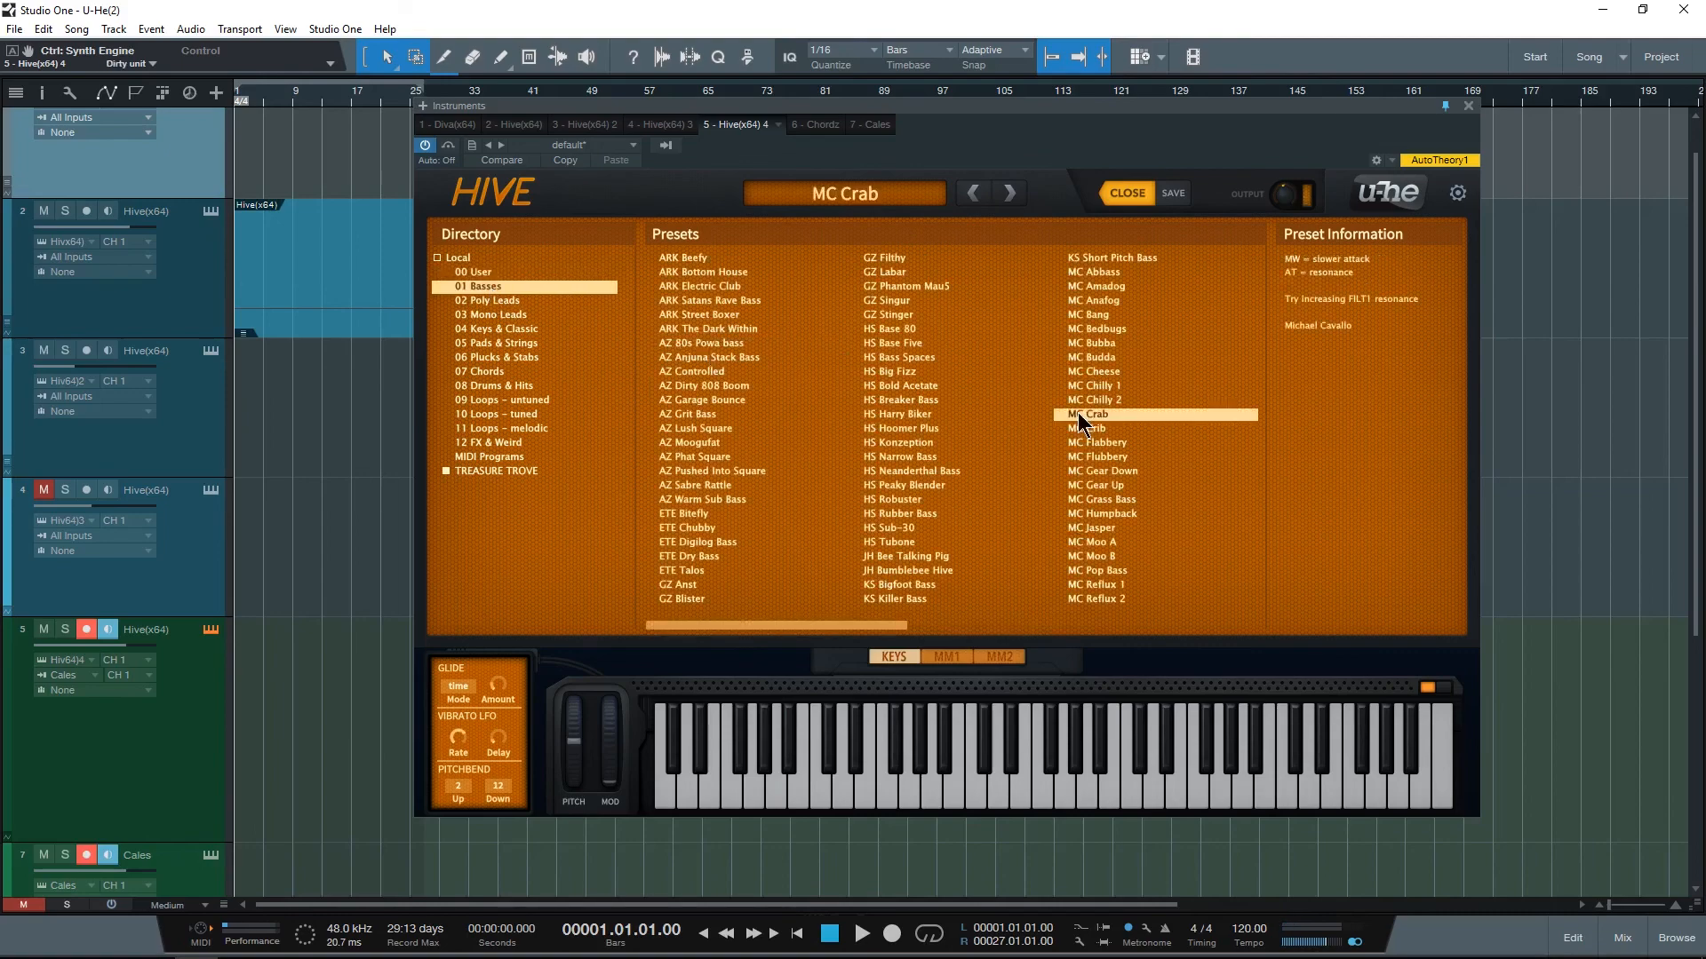